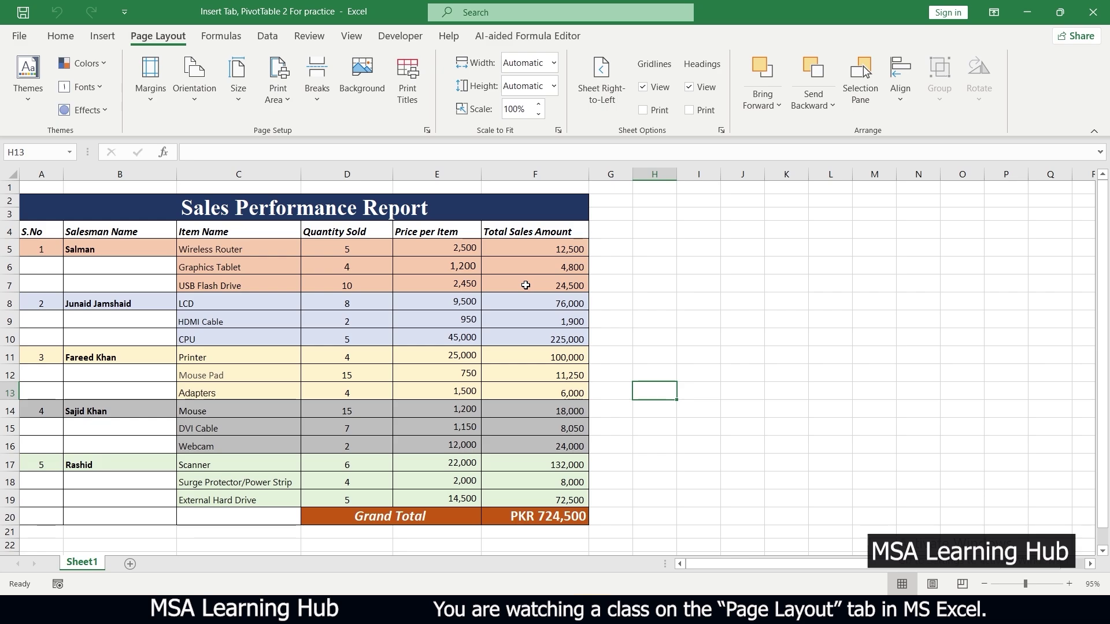
Step: Select the sales report table A2:F20 and apply a workbook theme that recolours it in green, yellow and pink, previewing other colour schemes
{"action": "left_click", "coordinate": [22, 106]}
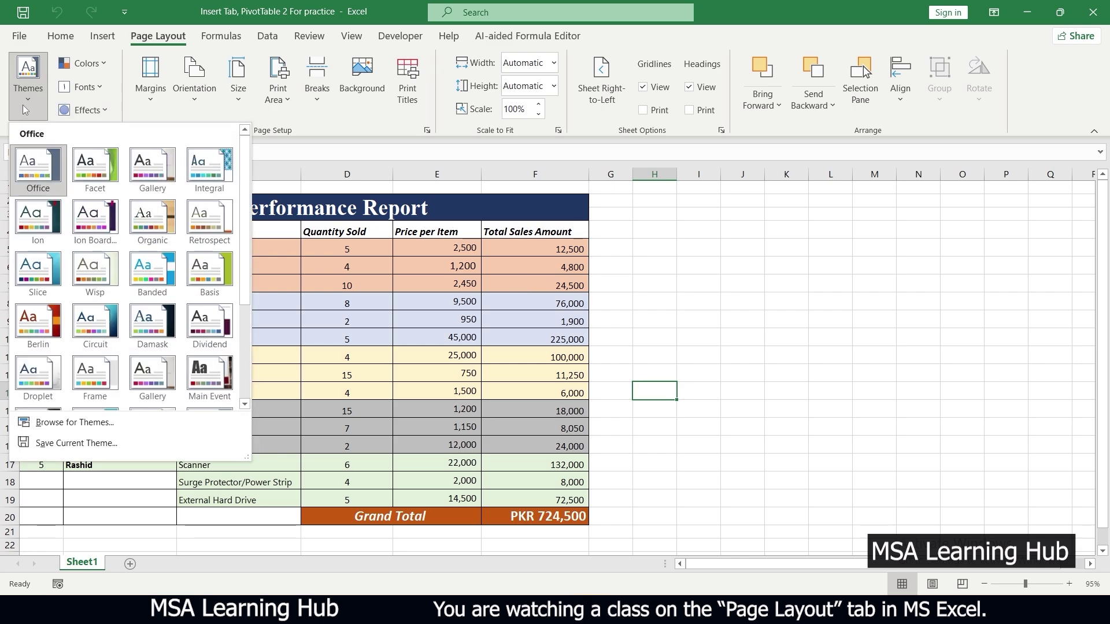
{"action": "left_click", "coordinate": [22, 105]}
{"action": "left_click_drag", "start_coordinate": [58, 202], "coordinate": [572, 525]}
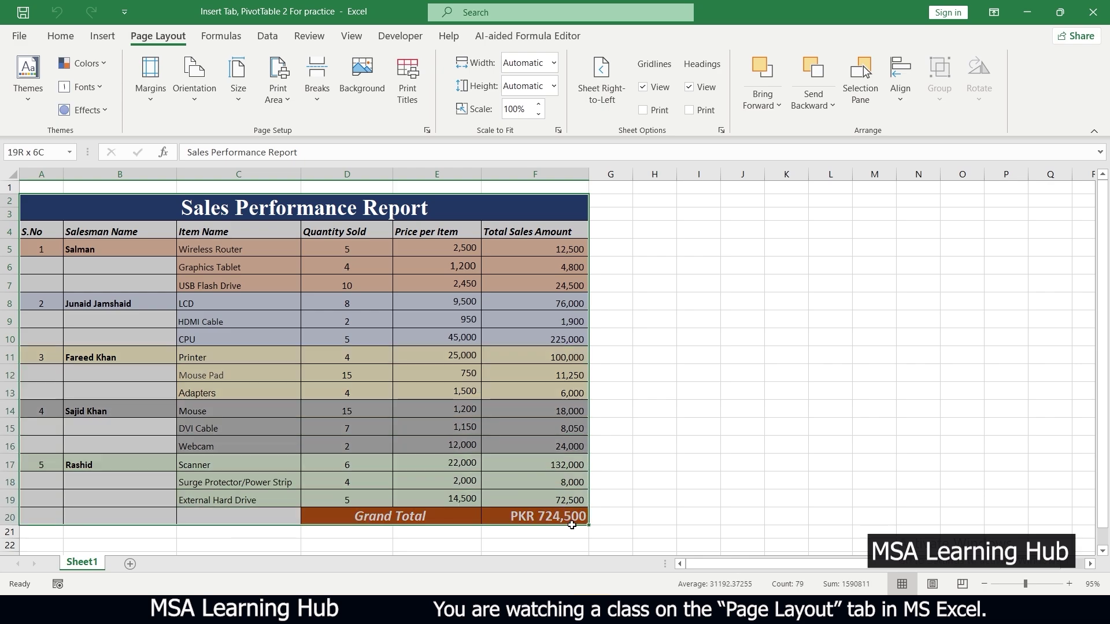
{"action": "left_click", "coordinate": [25, 105]}
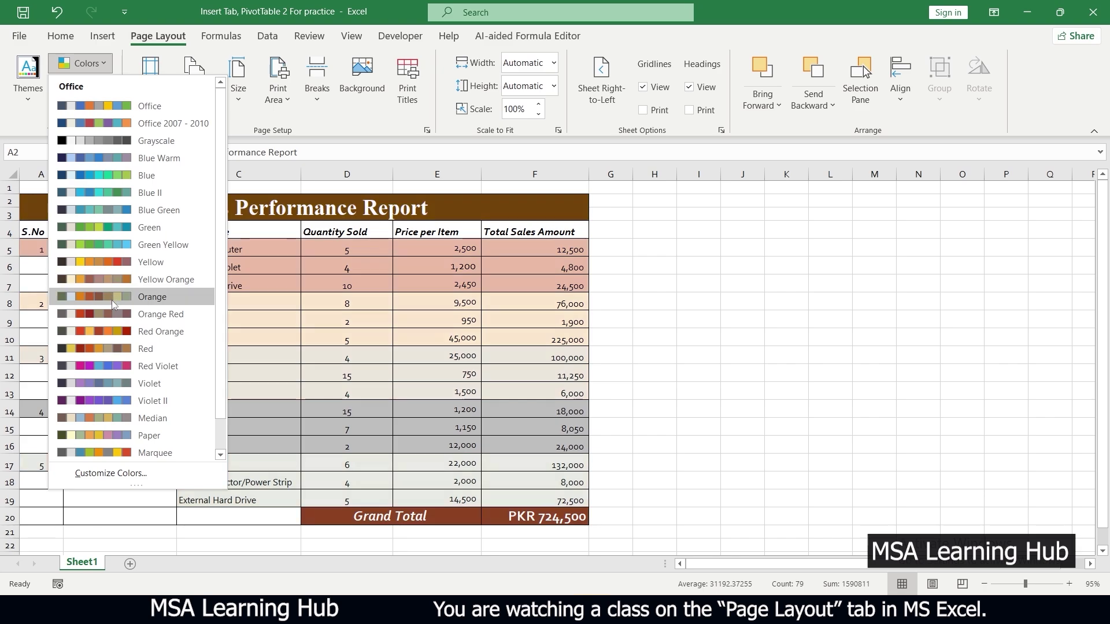
Step: Set the theme fonts to Candara and look through the available theme effects
{"action": "left_click", "coordinate": [104, 84]}
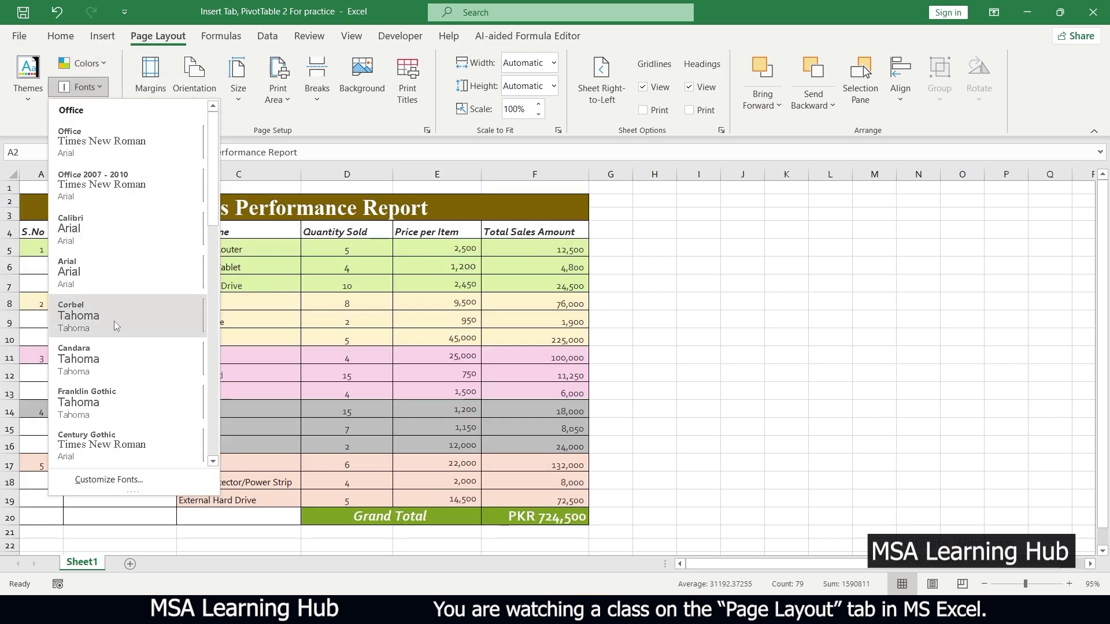
{"action": "left_click", "coordinate": [123, 355]}
{"action": "left_click", "coordinate": [108, 108]}
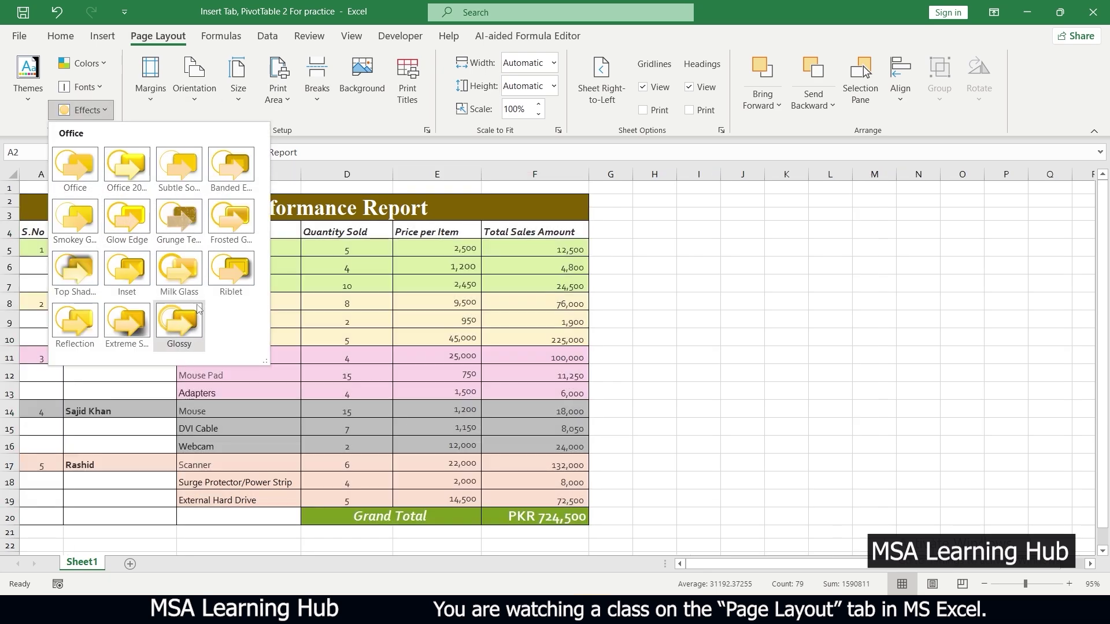
{"action": "left_click", "coordinate": [151, 87]}
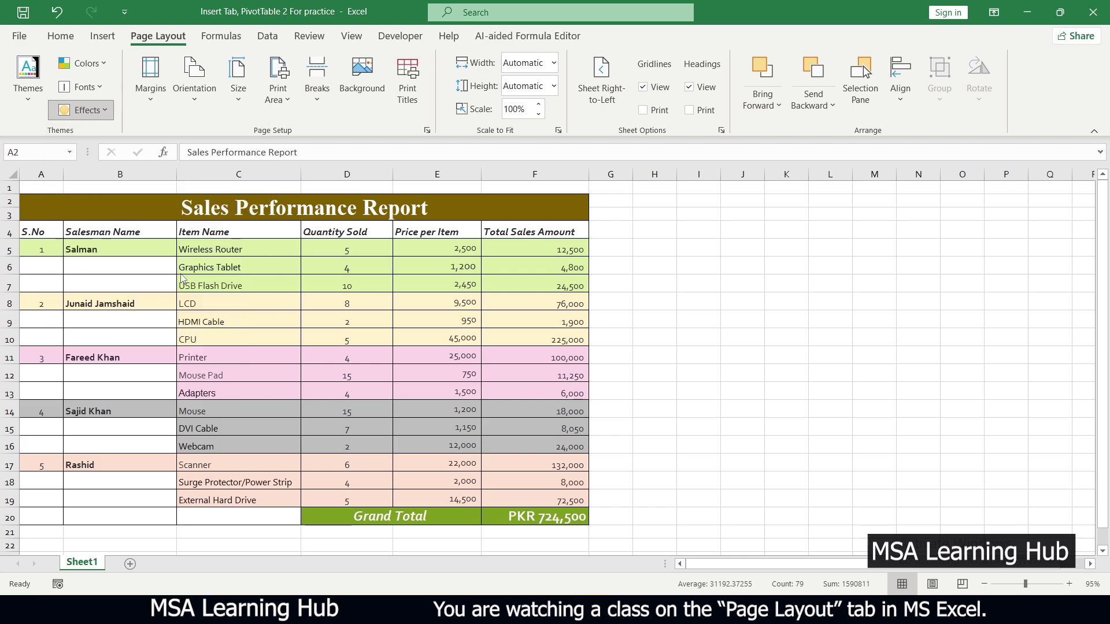
Step: Check how the sales report fits on the page in the print preview, and return to the worksheet
{"action": "left_click", "coordinate": [153, 95]}
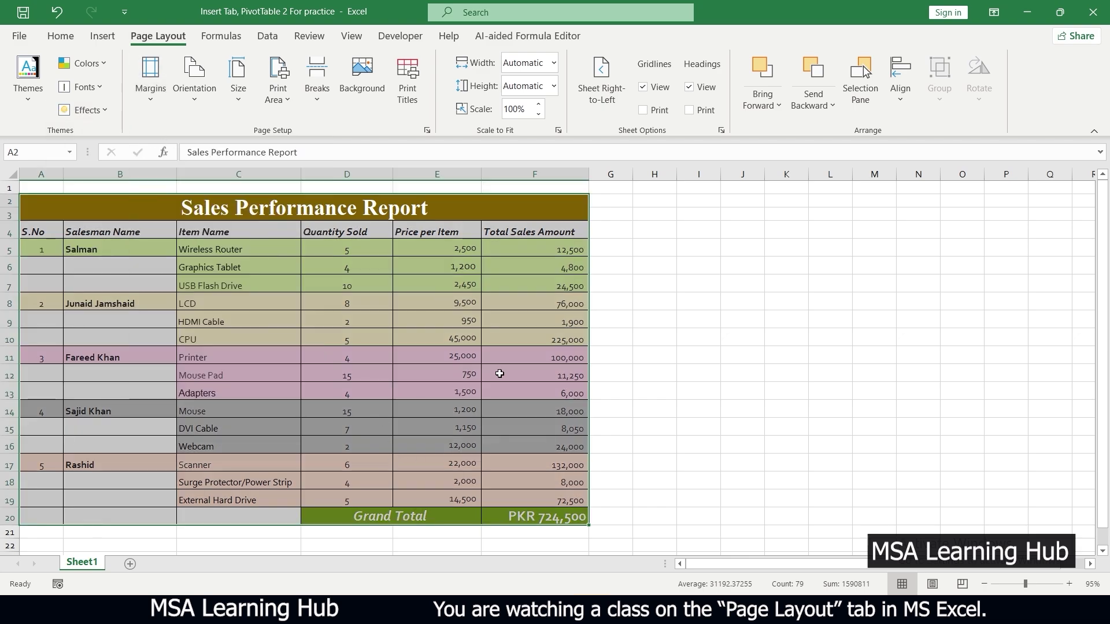
{"action": "key", "text": "ctrl+p"}
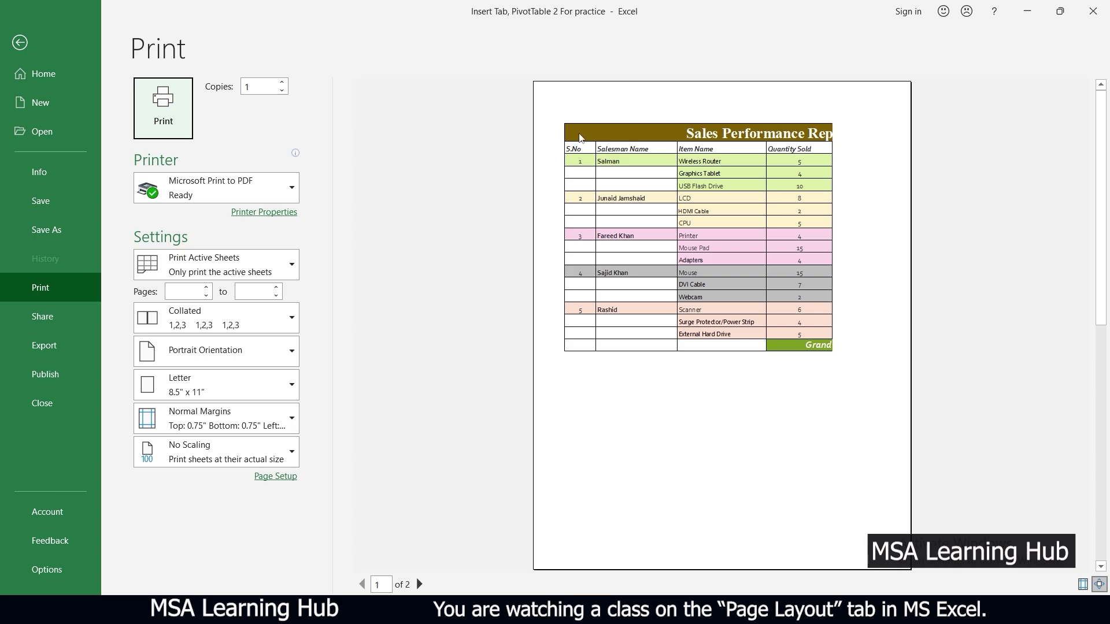
{"action": "key", "text": "Escape"}
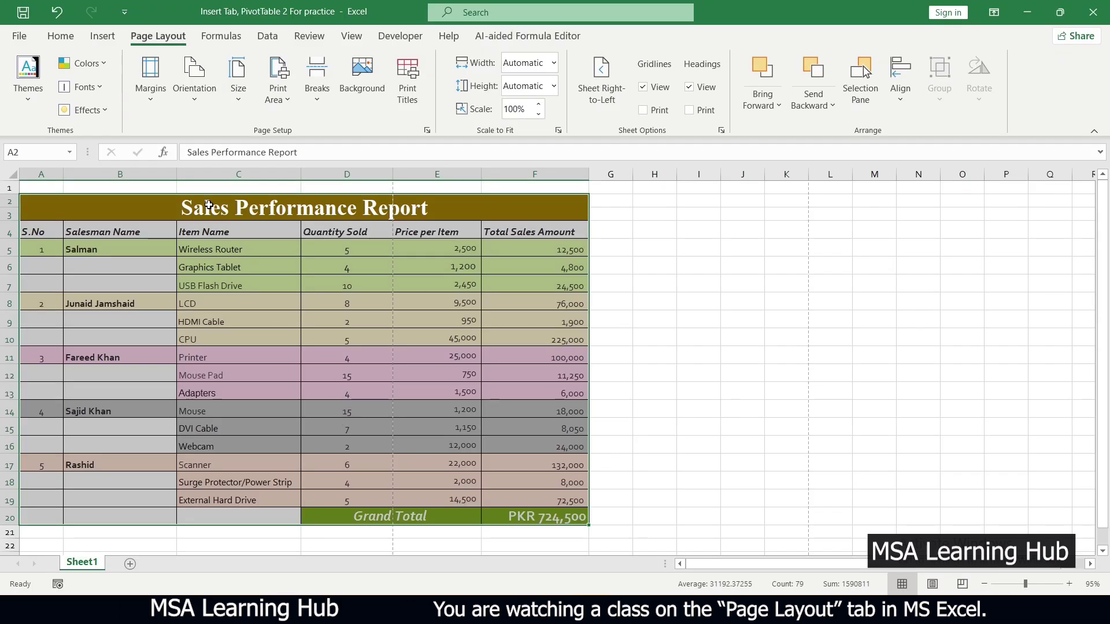
Step: Review the margin presets and custom margin settings, accept the existing values and check the print preview
{"action": "left_click", "coordinate": [147, 107]}
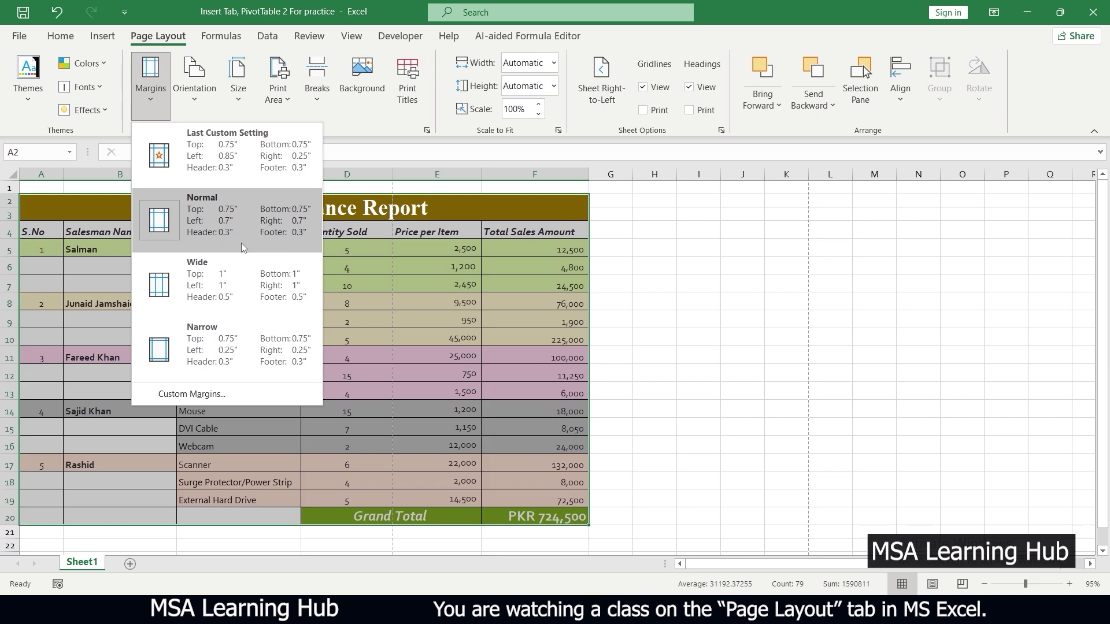
{"action": "left_click", "coordinate": [197, 395]}
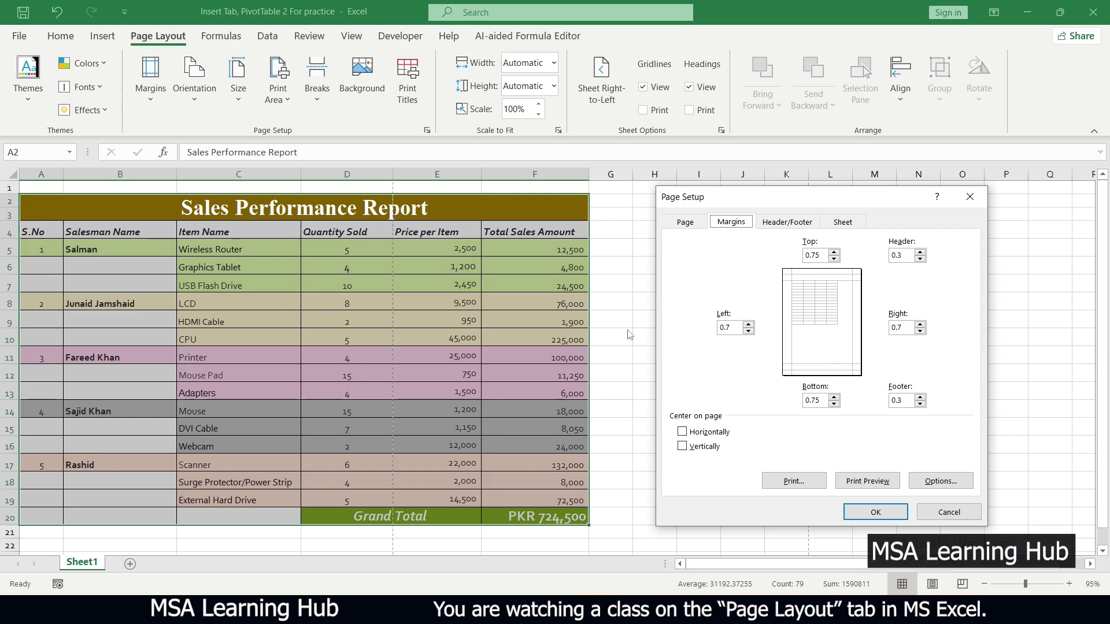
{"action": "key", "text": "Return"}
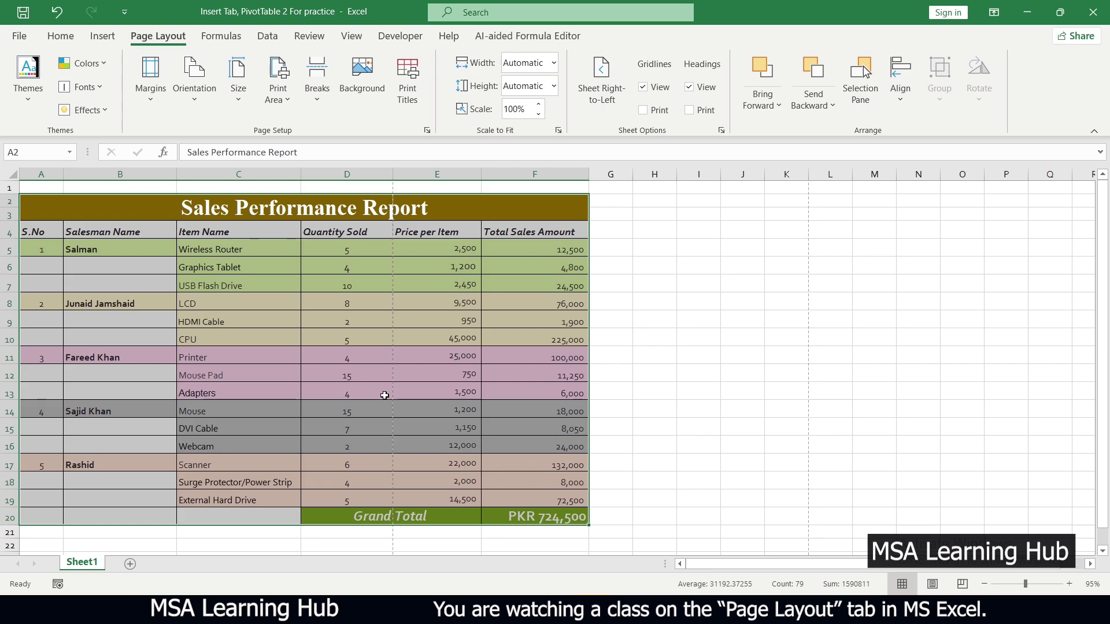
{"action": "key", "text": "ctrl+p"}
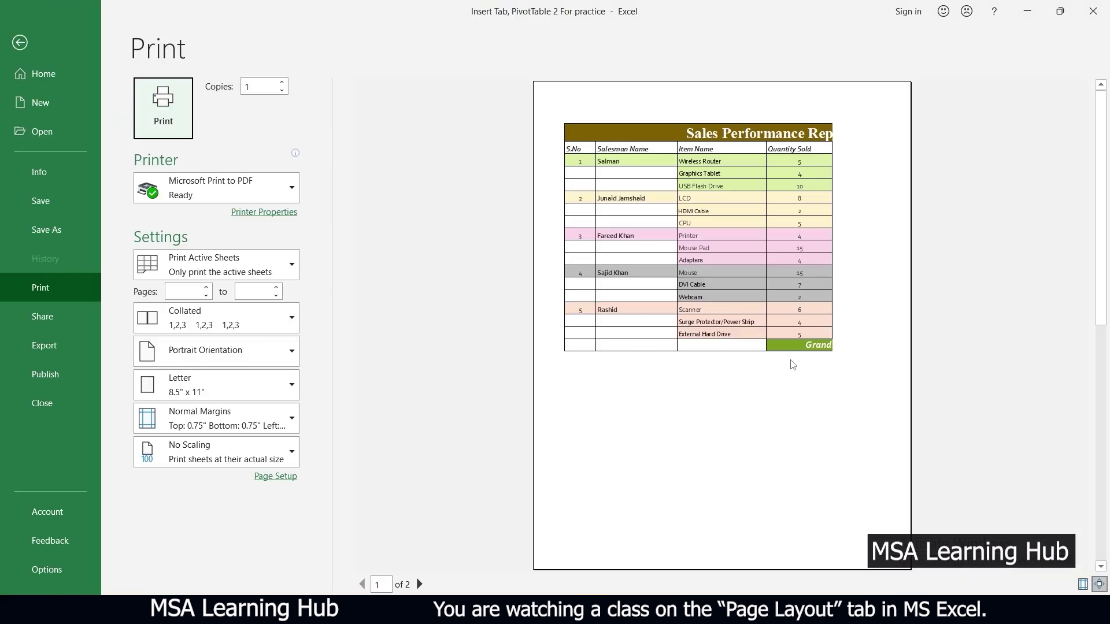
{"action": "key", "text": "Escape"}
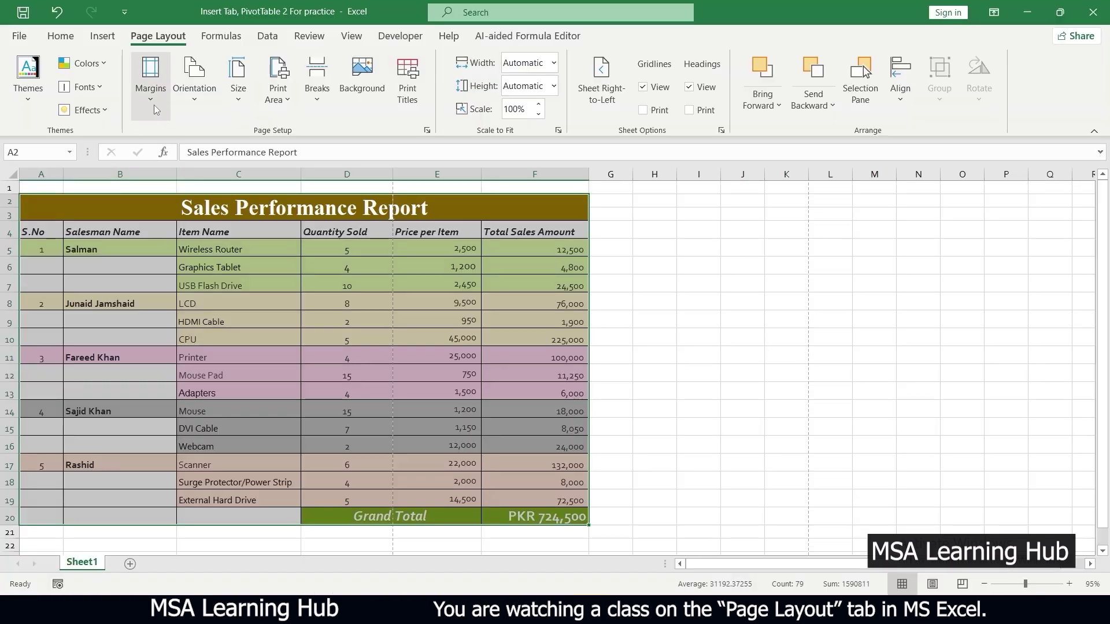
Step: Set the page orientation to Landscape and check the sales report in the print preview
{"action": "left_click", "coordinate": [199, 108]}
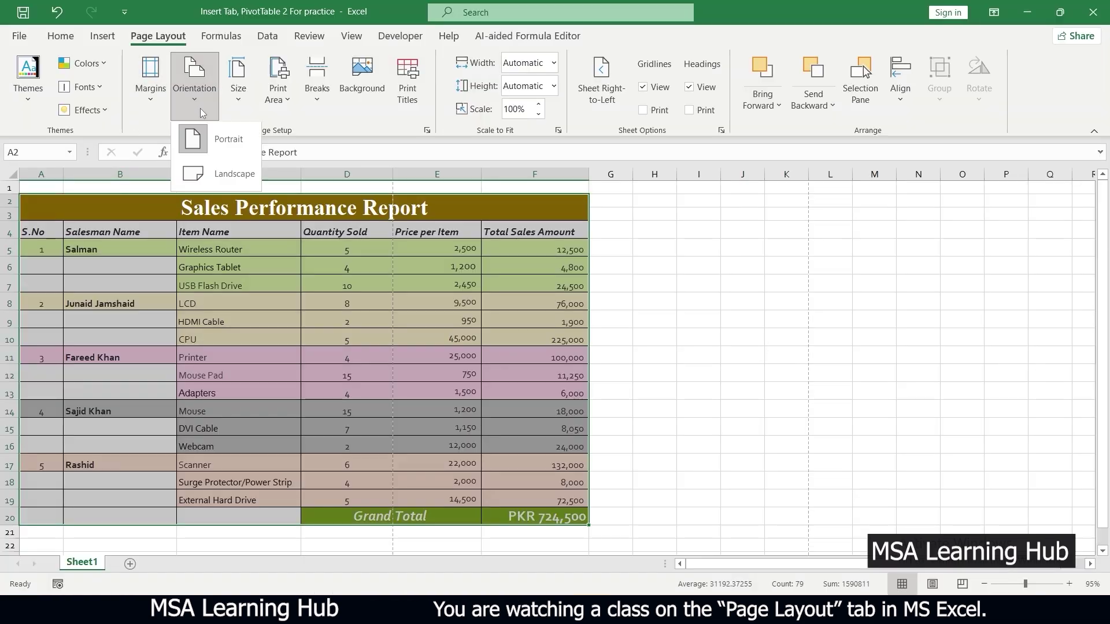
{"action": "left_click", "coordinate": [239, 179]}
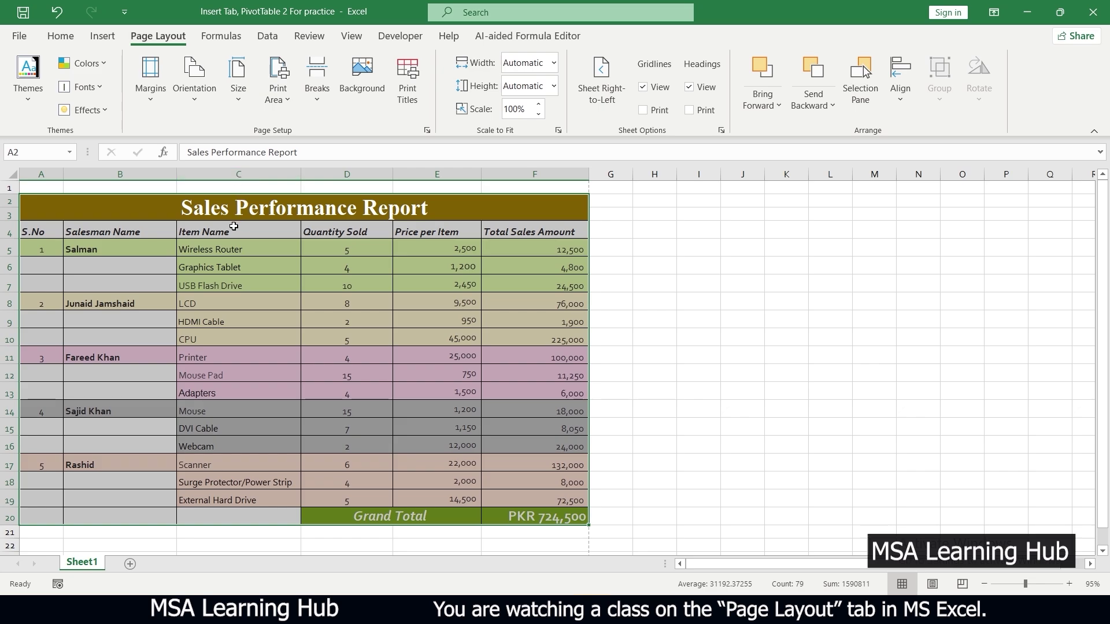
{"action": "key", "text": "ctrl+p"}
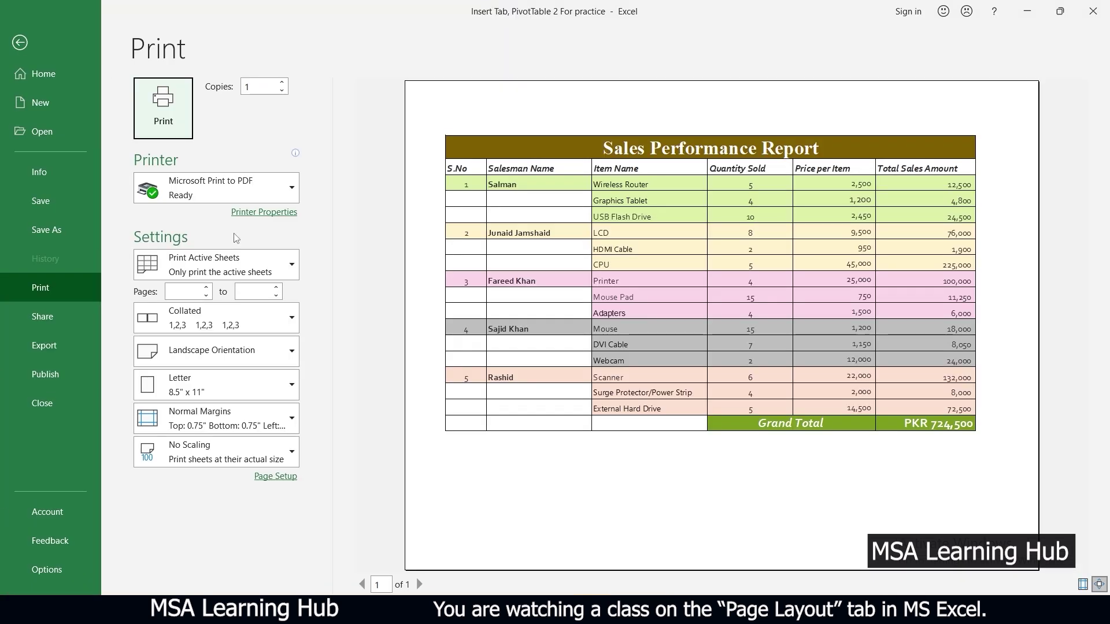
{"action": "key", "text": "Escape"}
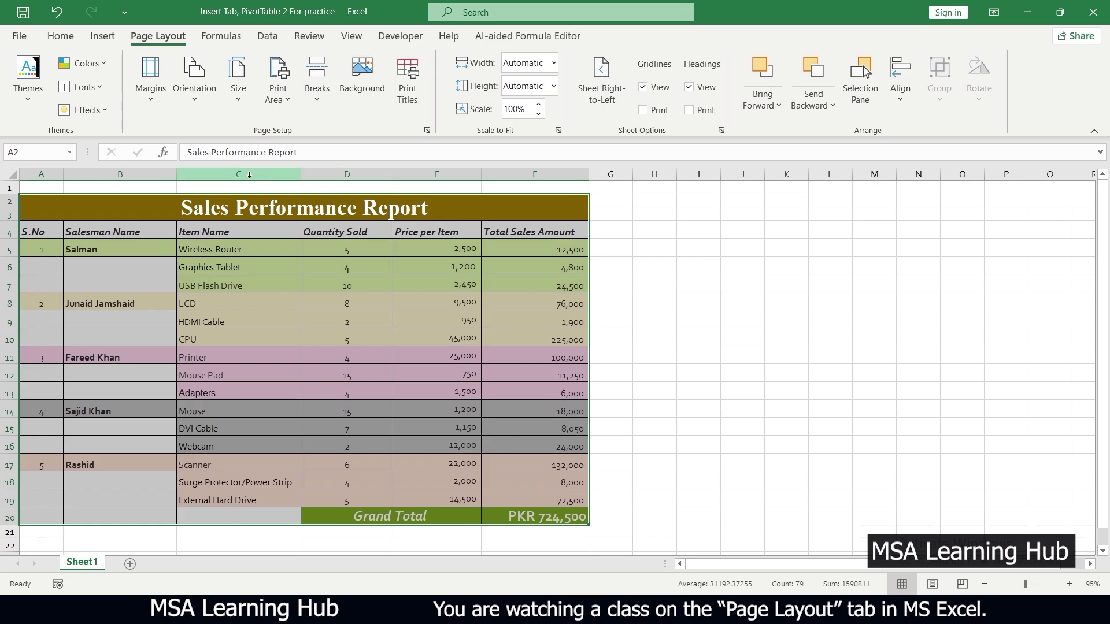
Step: Look through the available paper sizes for the worksheet
{"action": "left_click", "coordinate": [231, 109]}
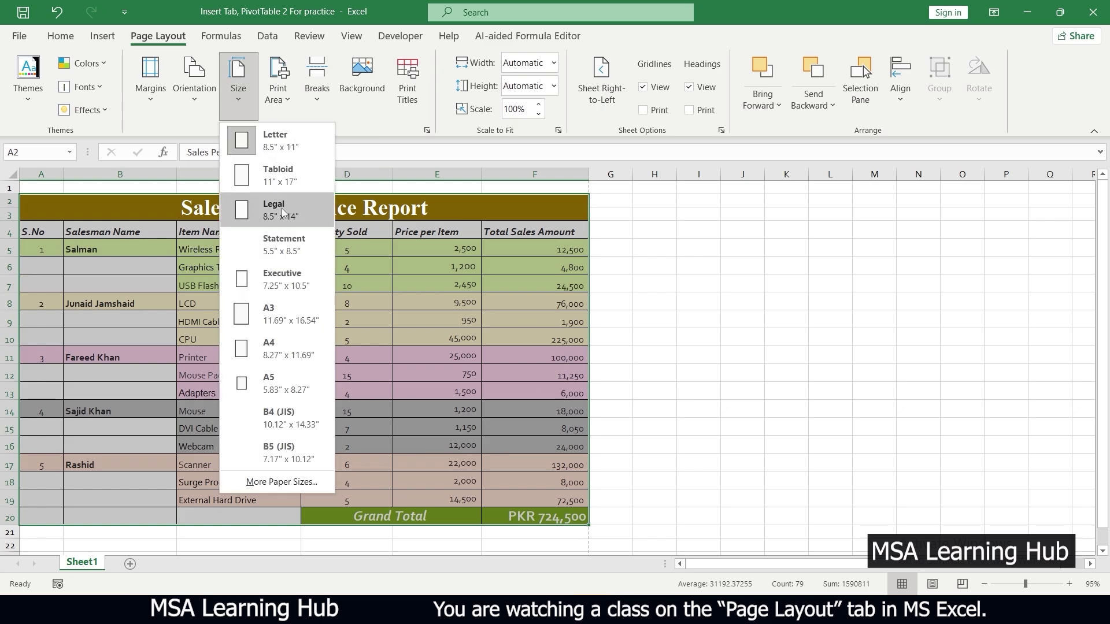
{"action": "left_click", "coordinate": [307, 252]}
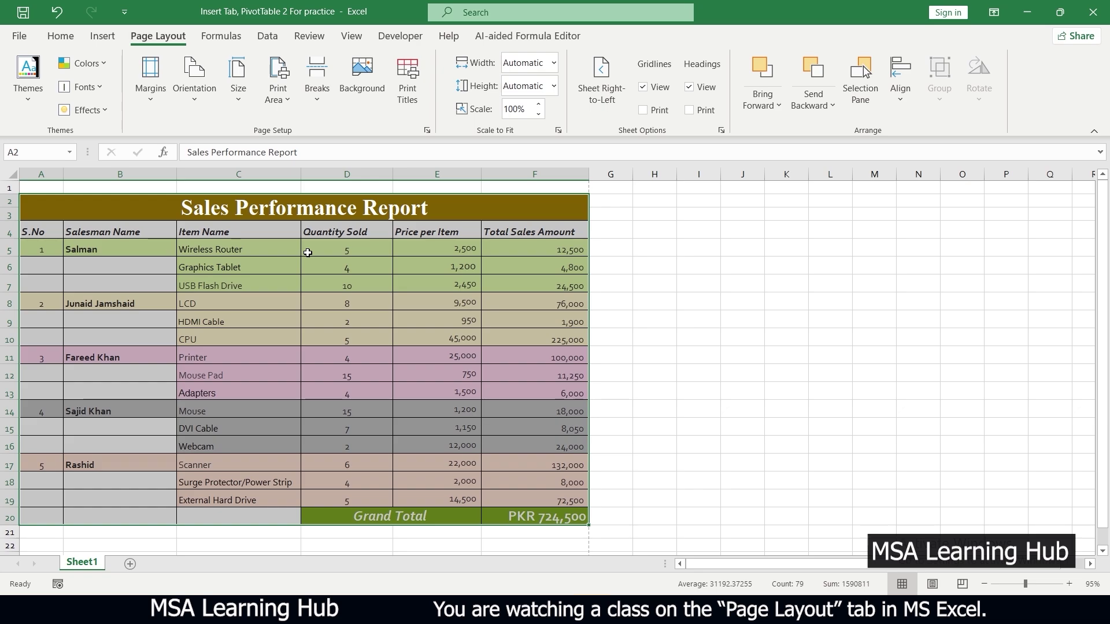
{"action": "left_click", "coordinate": [240, 106]}
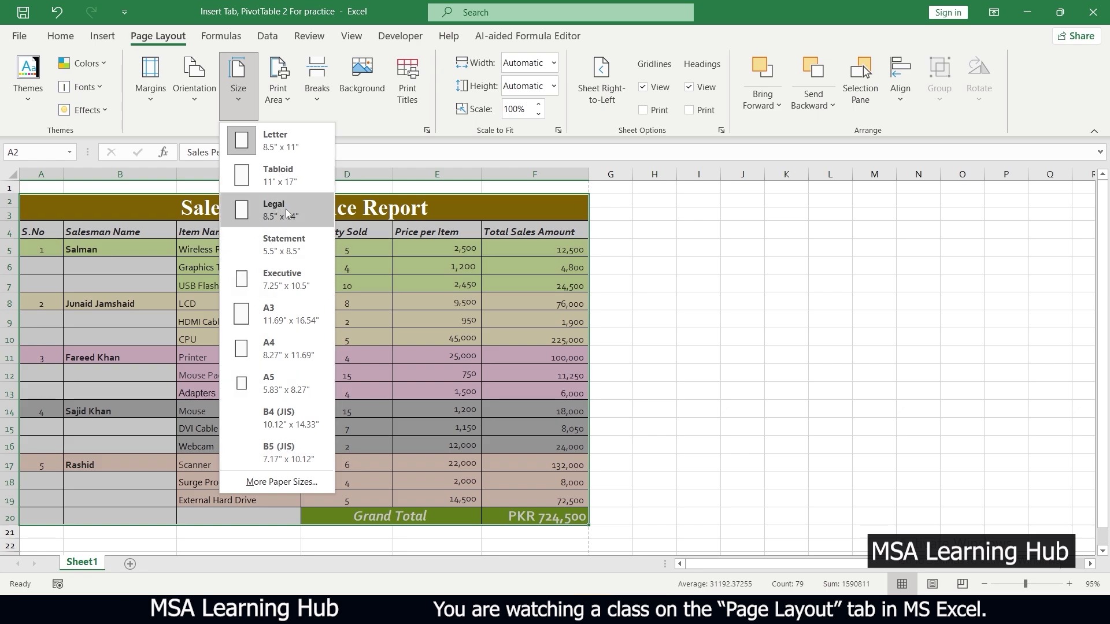
{"action": "left_click", "coordinate": [352, 344]}
Step: Set the whole sales report table A2:F20 as the print area and check it in the print preview
{"action": "left_click", "coordinate": [286, 102]}
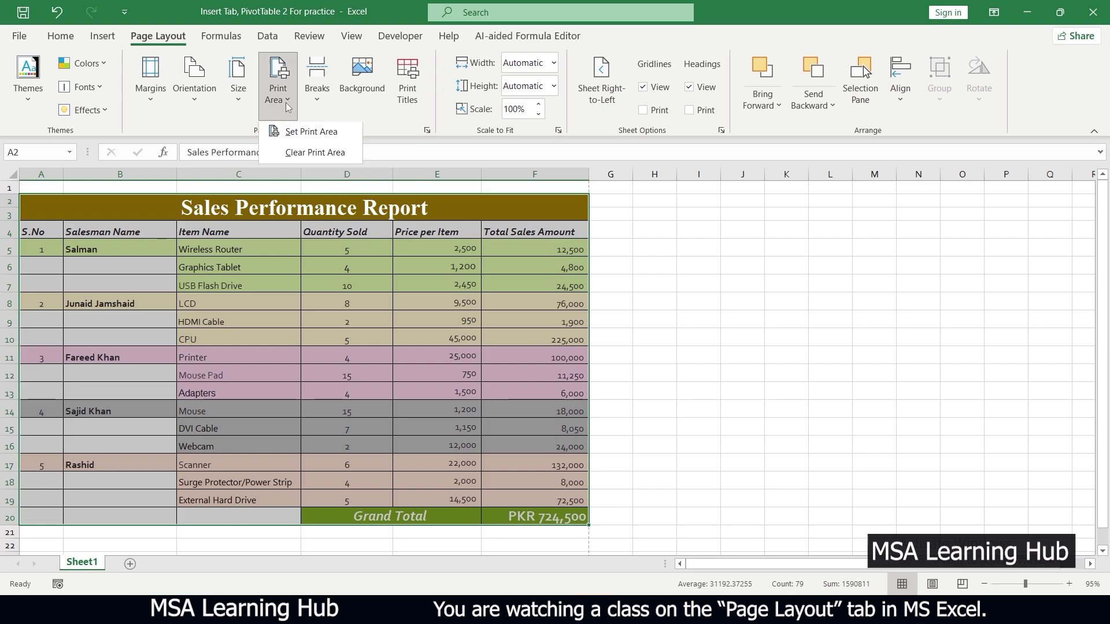
{"action": "left_click", "coordinate": [88, 267]}
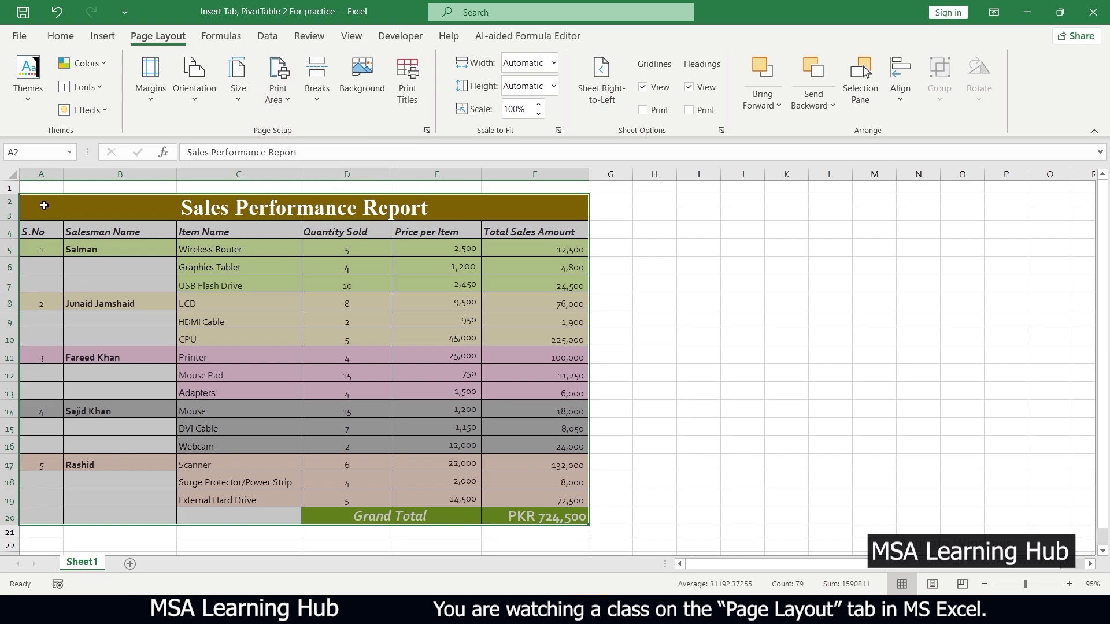
{"action": "left_click_drag", "start_coordinate": [45, 205], "coordinate": [472, 508]}
{"action": "left_click", "coordinate": [284, 103]}
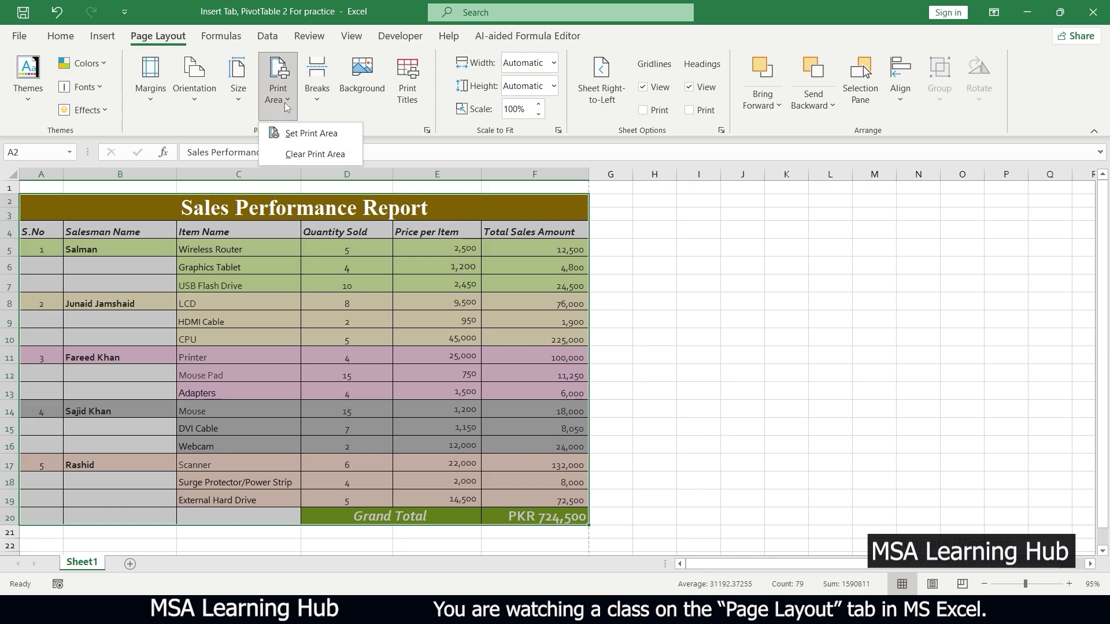
{"action": "left_click", "coordinate": [293, 133]}
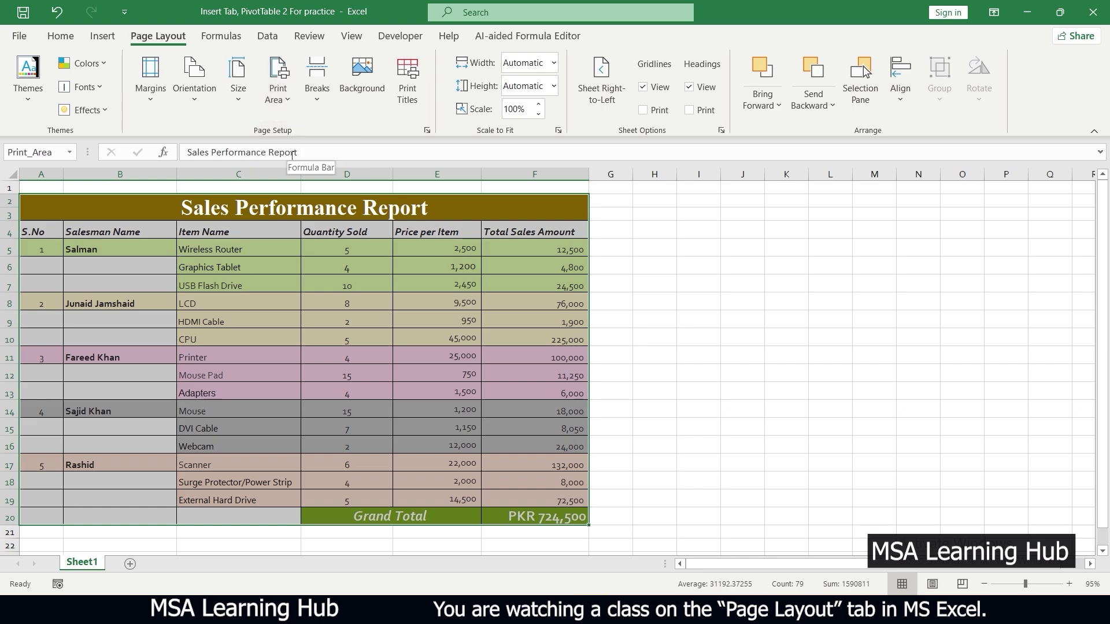
{"action": "key", "text": "ctrl+p"}
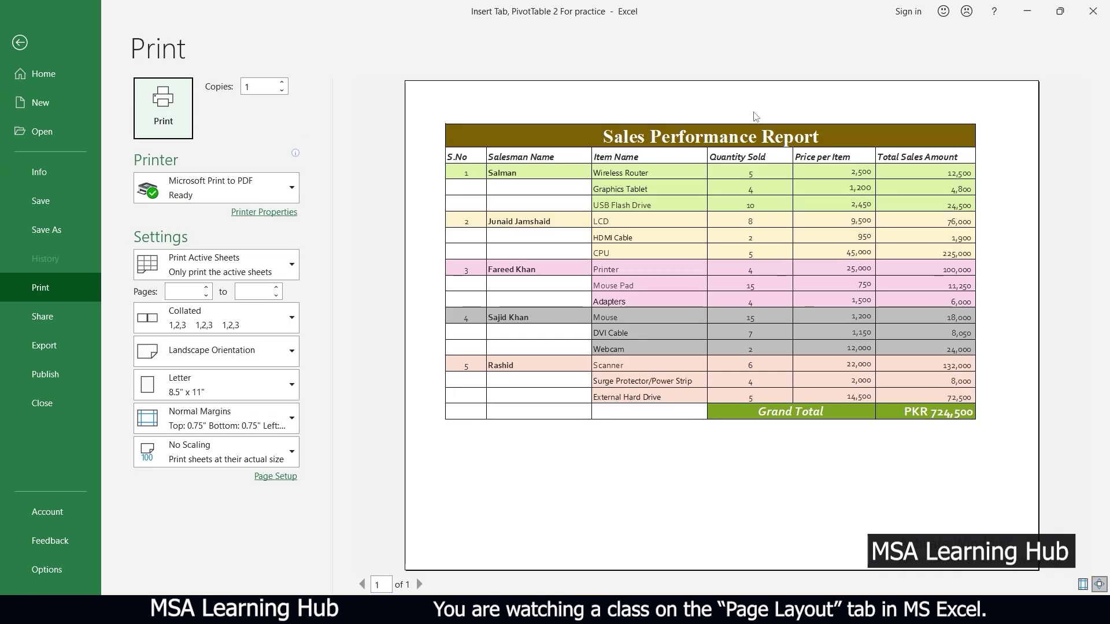
{"action": "key", "text": "Escape"}
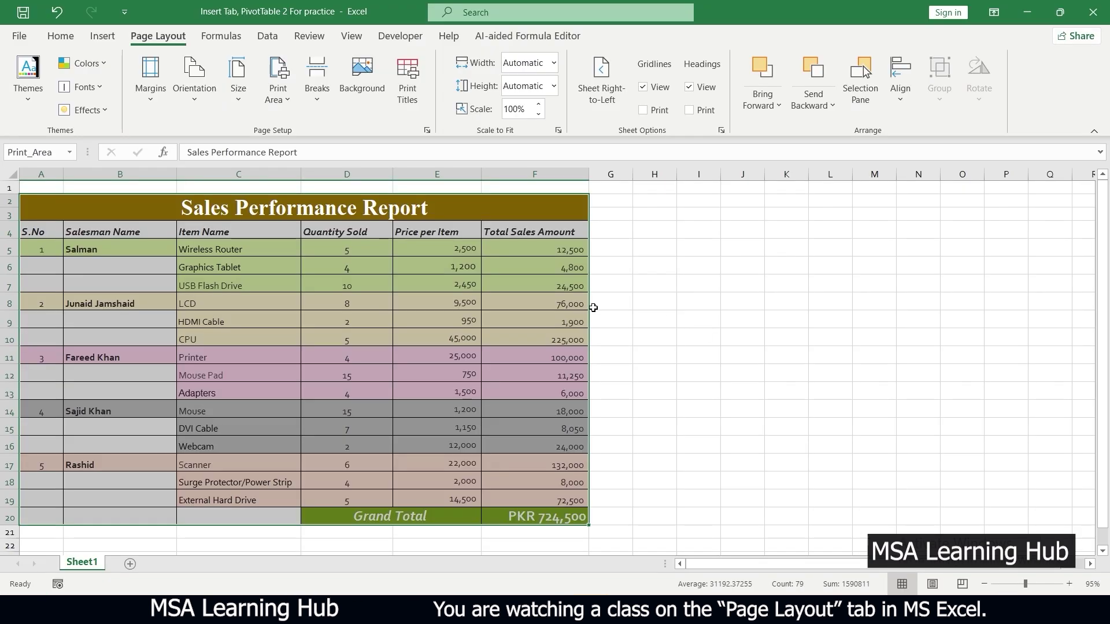
Step: Reselect the whole sales report table, clear its print area and deselect the table
{"action": "left_click", "coordinate": [167, 287]}
{"action": "left_click_drag", "start_coordinate": [28, 208], "coordinate": [570, 518]}
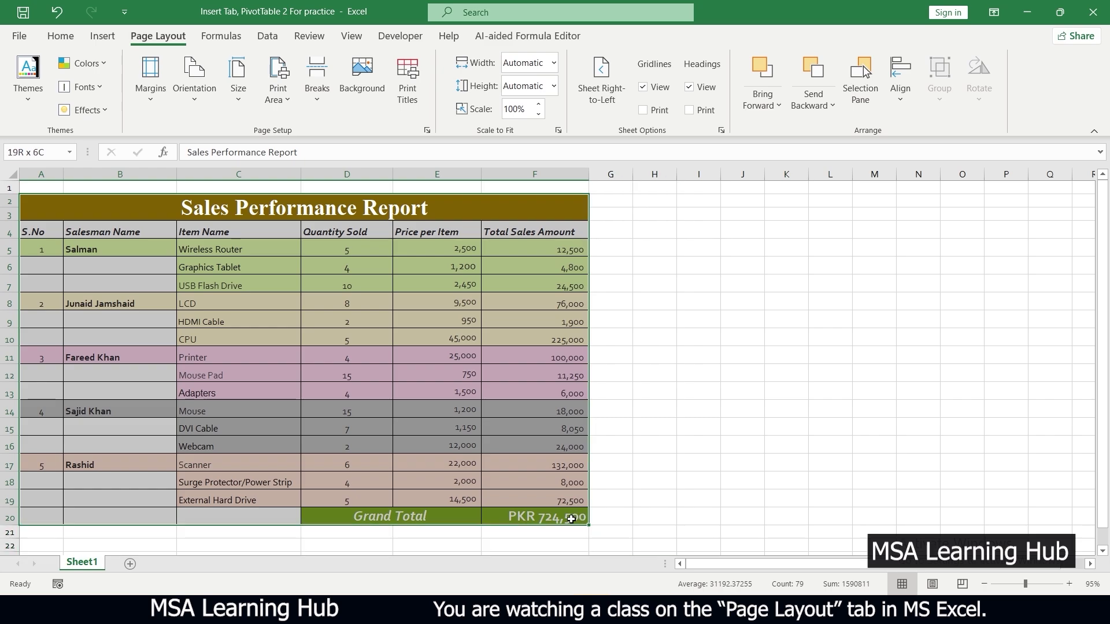
{"action": "left_click", "coordinate": [283, 103]}
{"action": "left_click", "coordinate": [291, 155]}
{"action": "left_click", "coordinate": [141, 370]}
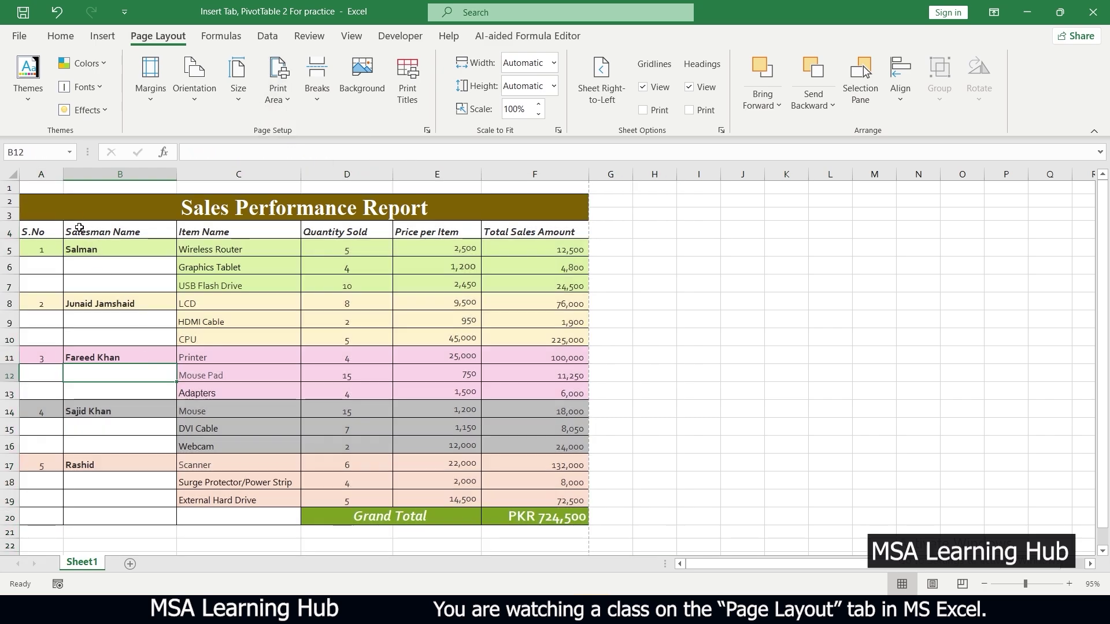
Step: Set only the range B4:E17 as the print area and check it in the print preview
{"action": "left_click_drag", "start_coordinate": [80, 227], "coordinate": [444, 458]}
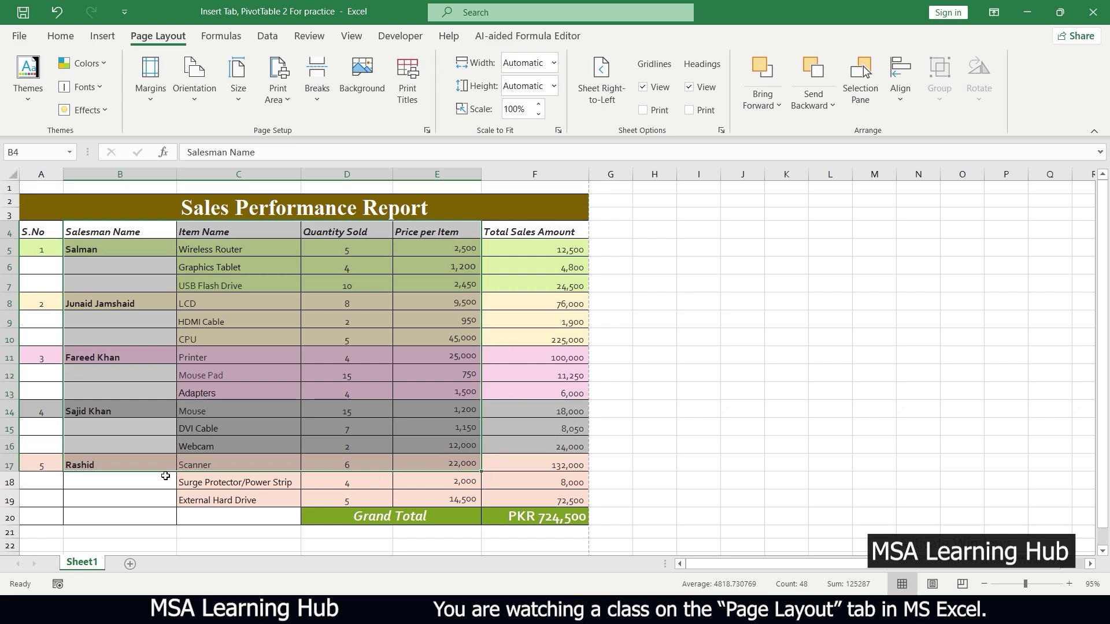
{"action": "left_click", "coordinate": [289, 100]}
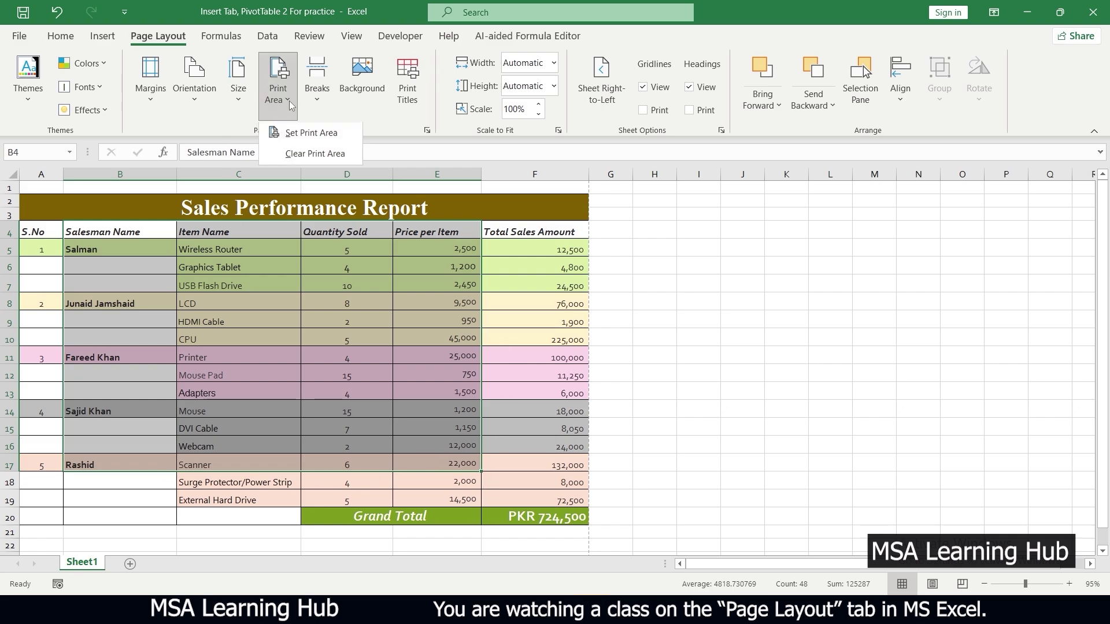
{"action": "left_click", "coordinate": [301, 137]}
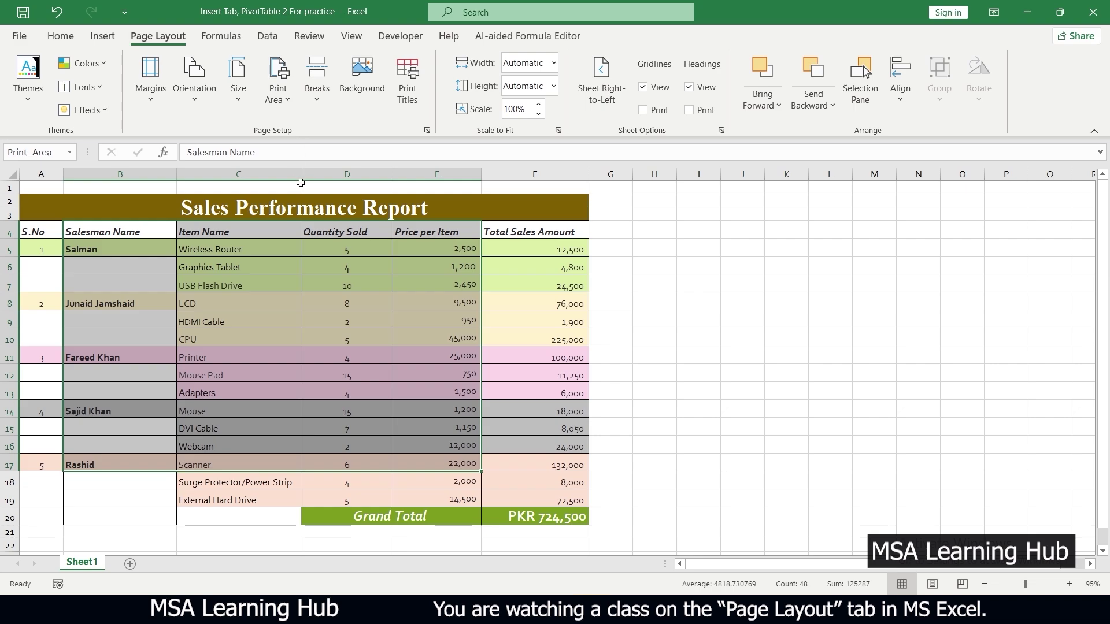
{"action": "key", "text": "ctrl+p"}
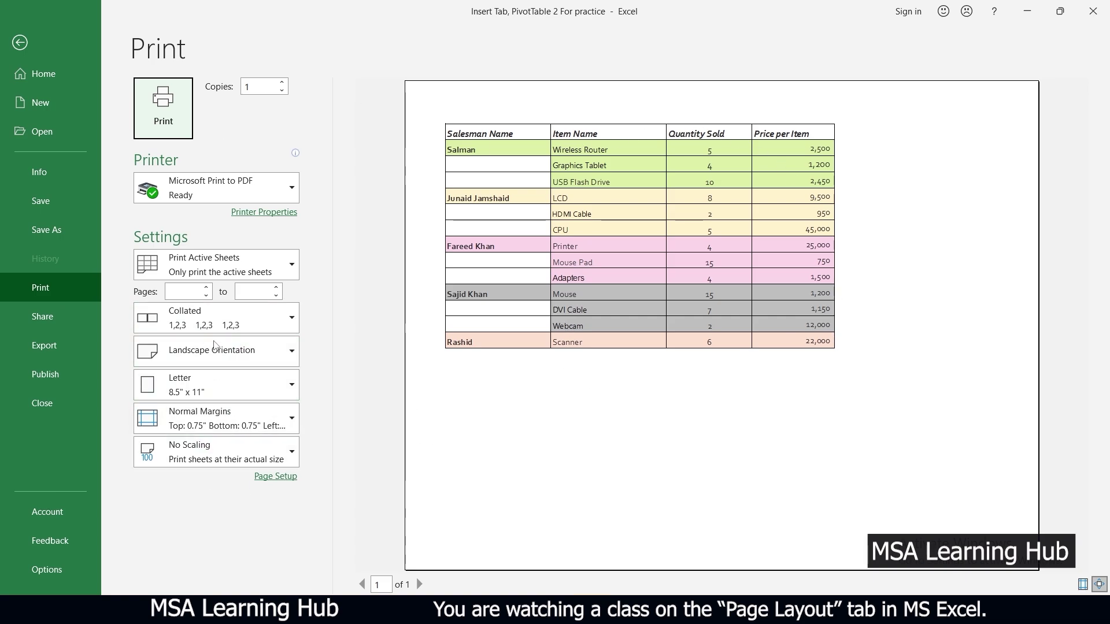
Step: Set the left page margin to 0.85 inches in Page Setup and apply it
{"action": "left_click", "coordinate": [264, 475]}
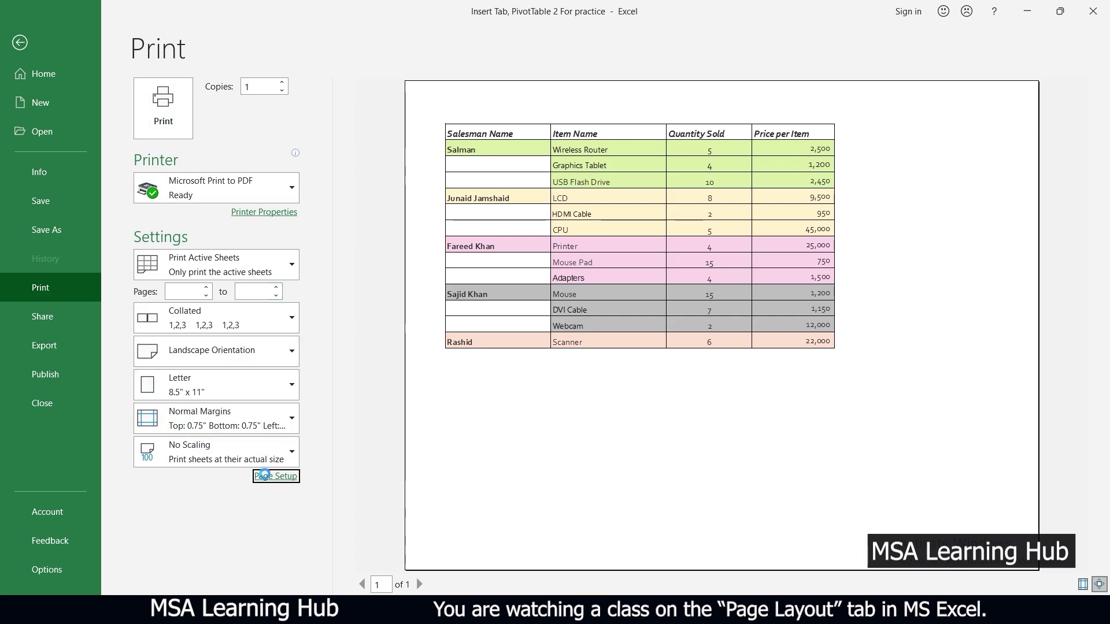
{"action": "left_click", "coordinate": [744, 224]}
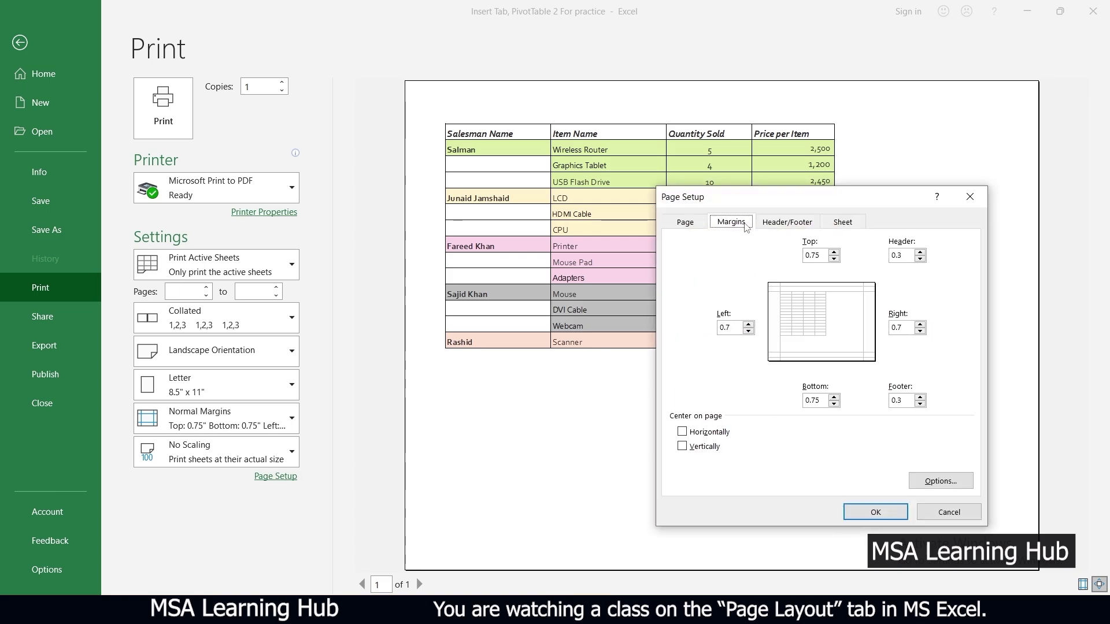
{"action": "left_click", "coordinate": [734, 327]}
{"action": "left_click", "coordinate": [874, 512]}
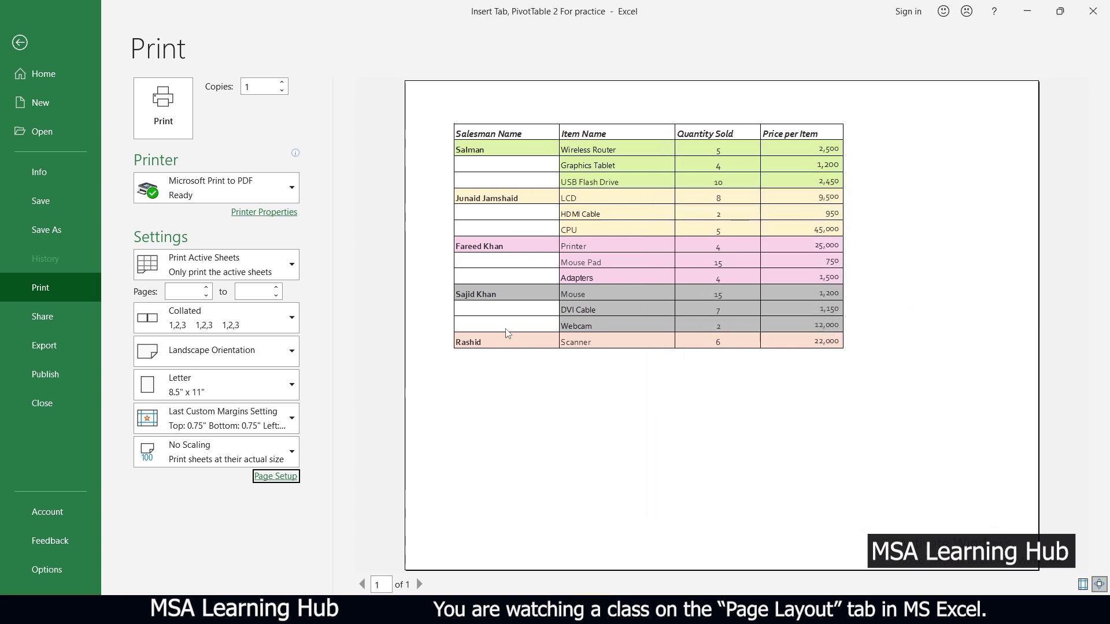
Step: Review the margin settings in Page Setup from the print preview and close them without changes
{"action": "left_click", "coordinate": [280, 476]}
{"action": "left_click", "coordinate": [730, 223]}
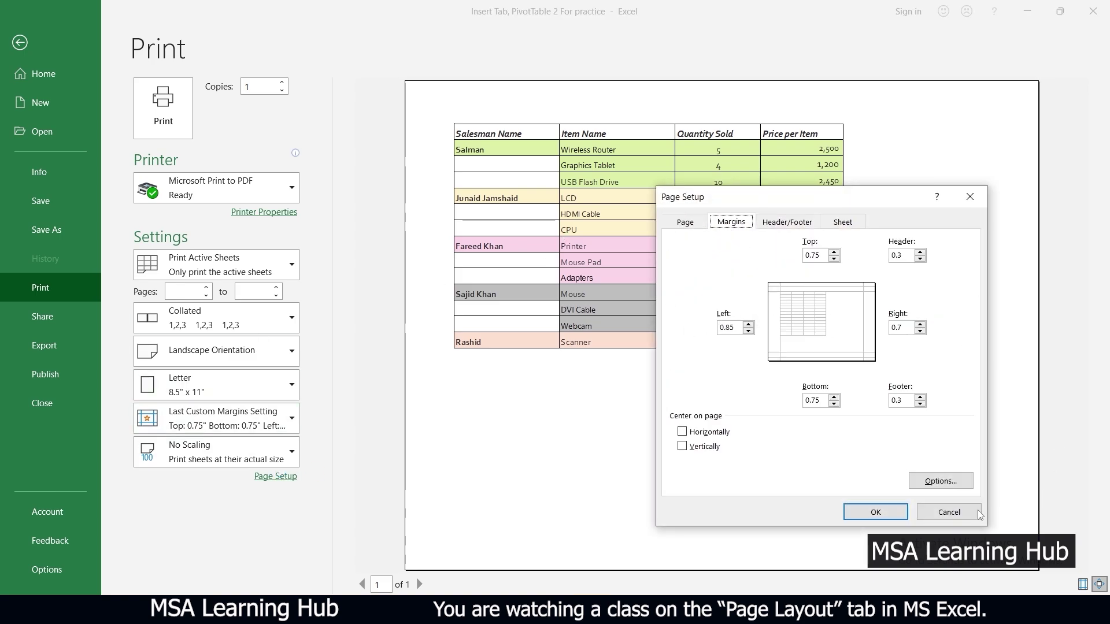
{"action": "left_click", "coordinate": [959, 514]}
Step: Return to the worksheet and clear the print area set on B4:E17
{"action": "key", "text": "Escape"}
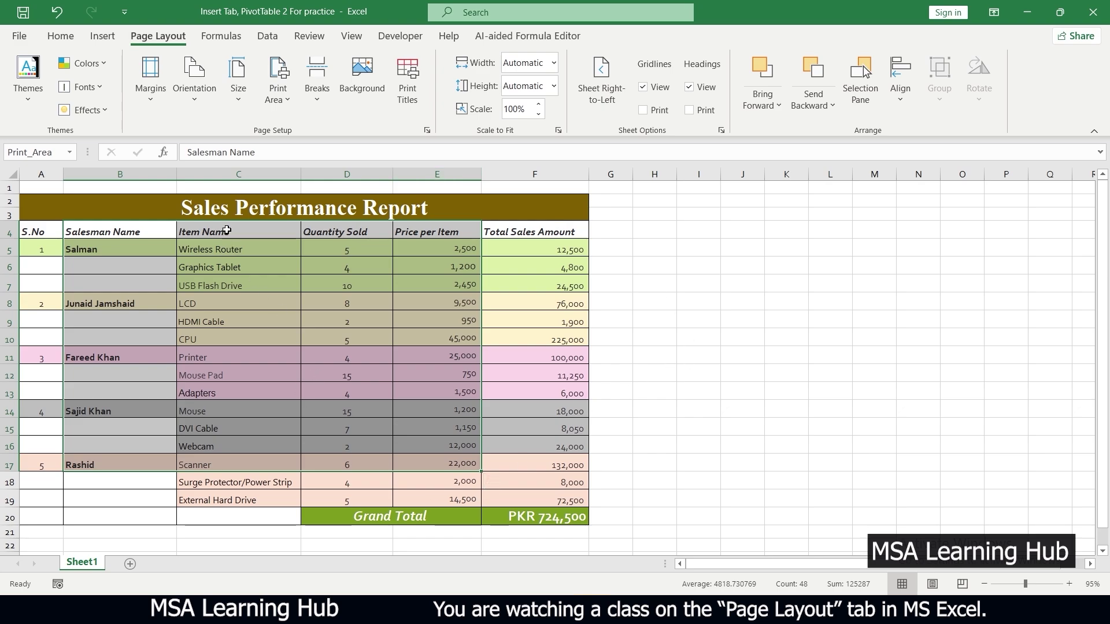
{"action": "left_click", "coordinate": [292, 103]}
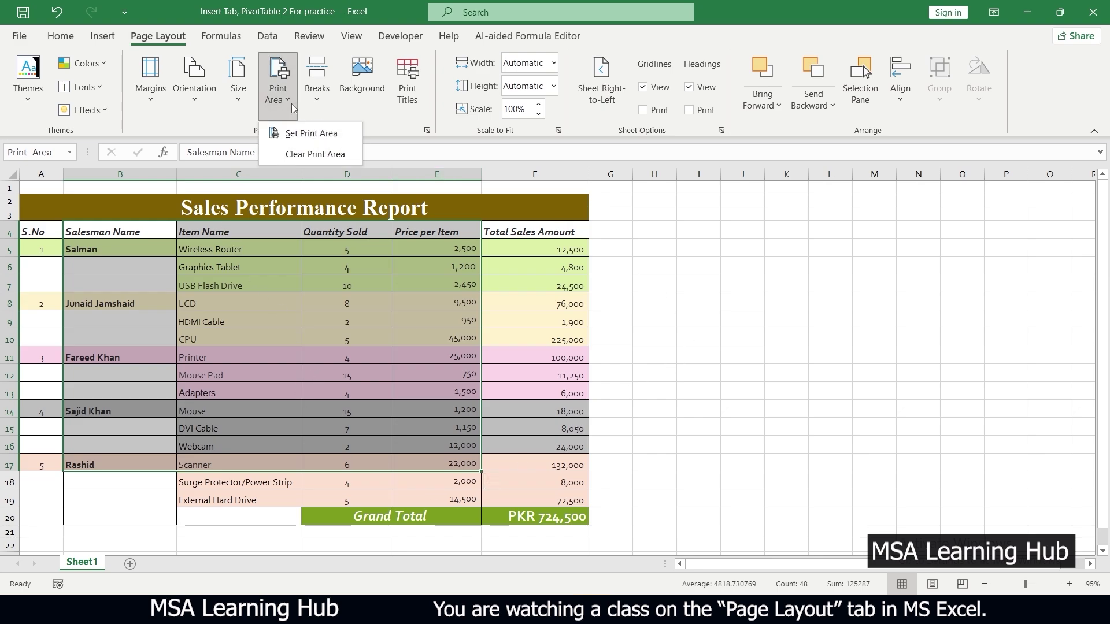
{"action": "left_click", "coordinate": [307, 155]}
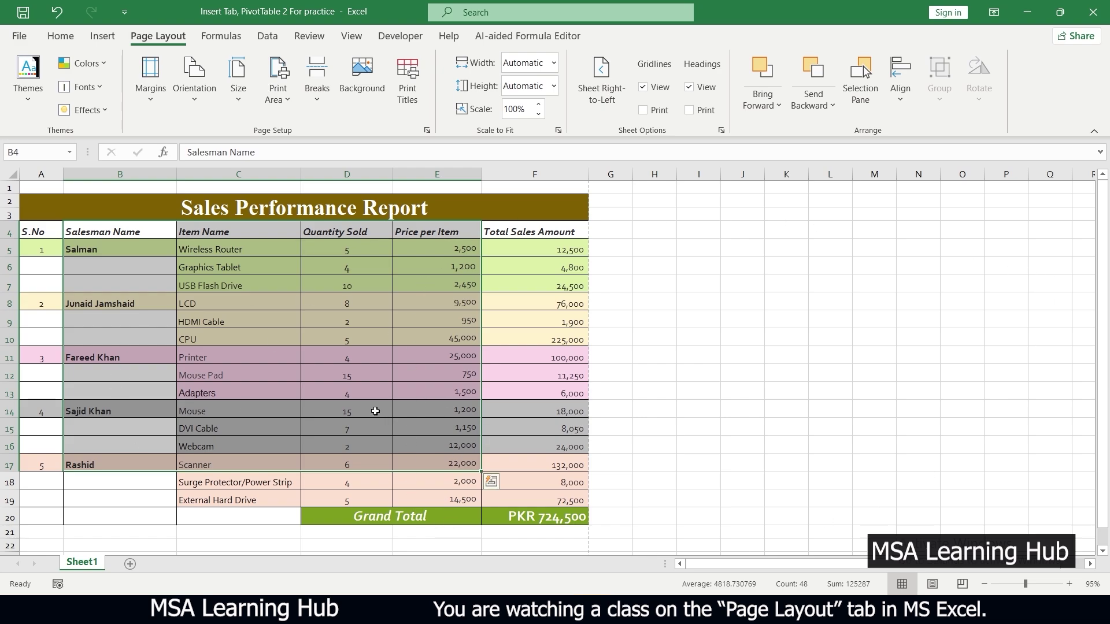
Step: Examine the report's page division in Page Layout view, including the surrounding pages, and return to Normal view
{"action": "left_click", "coordinate": [933, 585]}
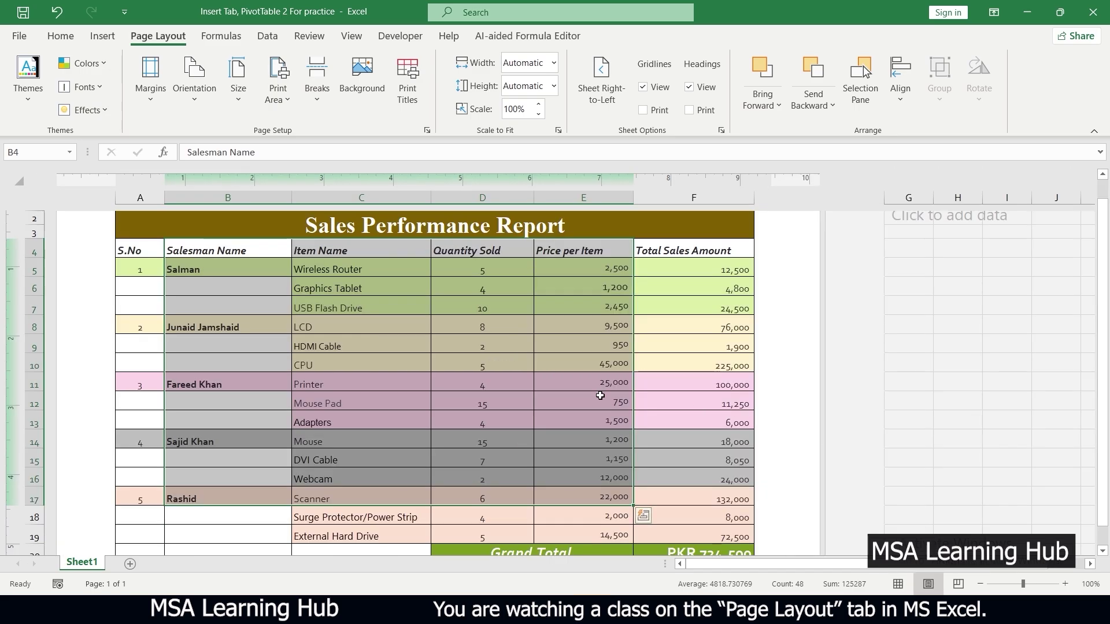
{"action": "scroll", "coordinate": [600, 396], "scroll_direction": "down", "scroll_amount": 6, "text": "ctrl"}
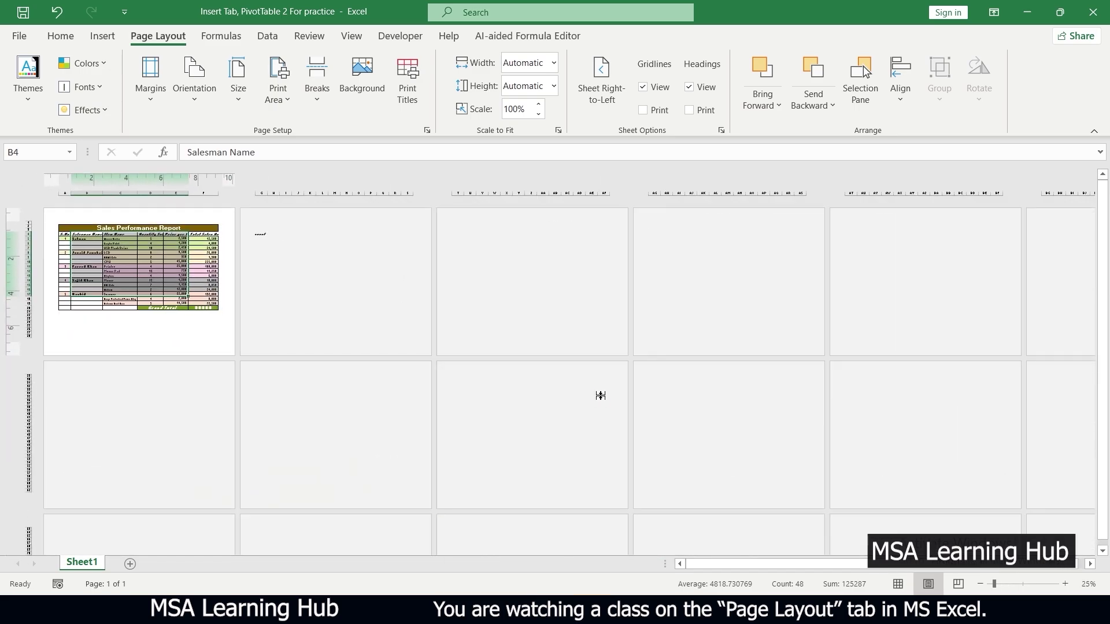
{"action": "scroll", "coordinate": [600, 395], "scroll_direction": "up", "scroll_amount": 2, "text": "ctrl"}
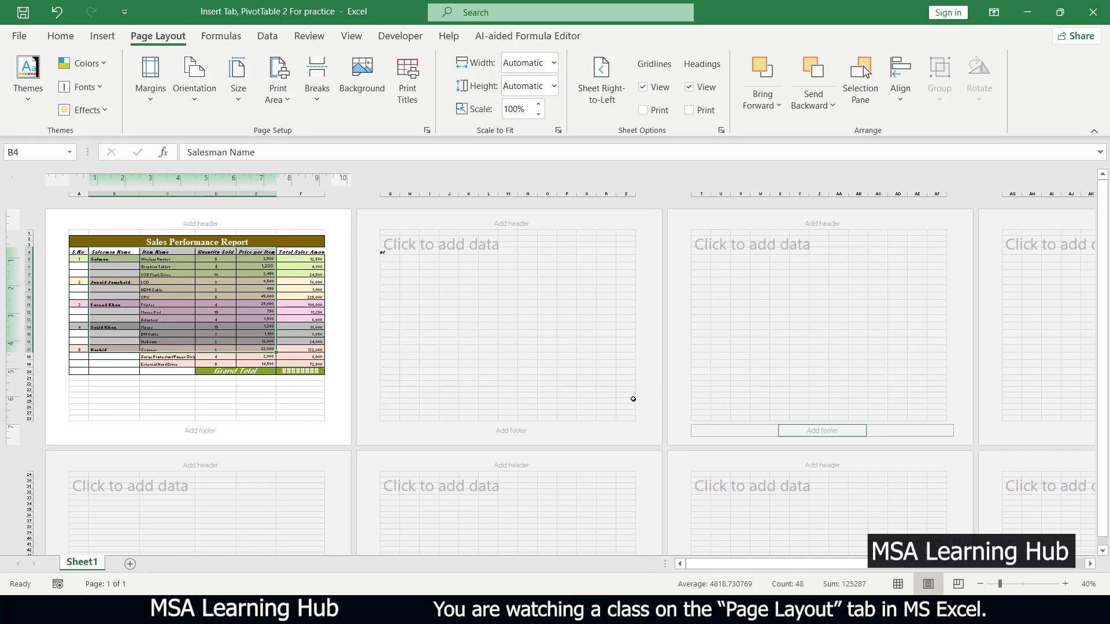
{"action": "scroll", "coordinate": [448, 370], "scroll_direction": "down", "scroll_amount": 5}
{"action": "scroll", "coordinate": [455, 393], "scroll_direction": "down", "scroll_amount": 3}
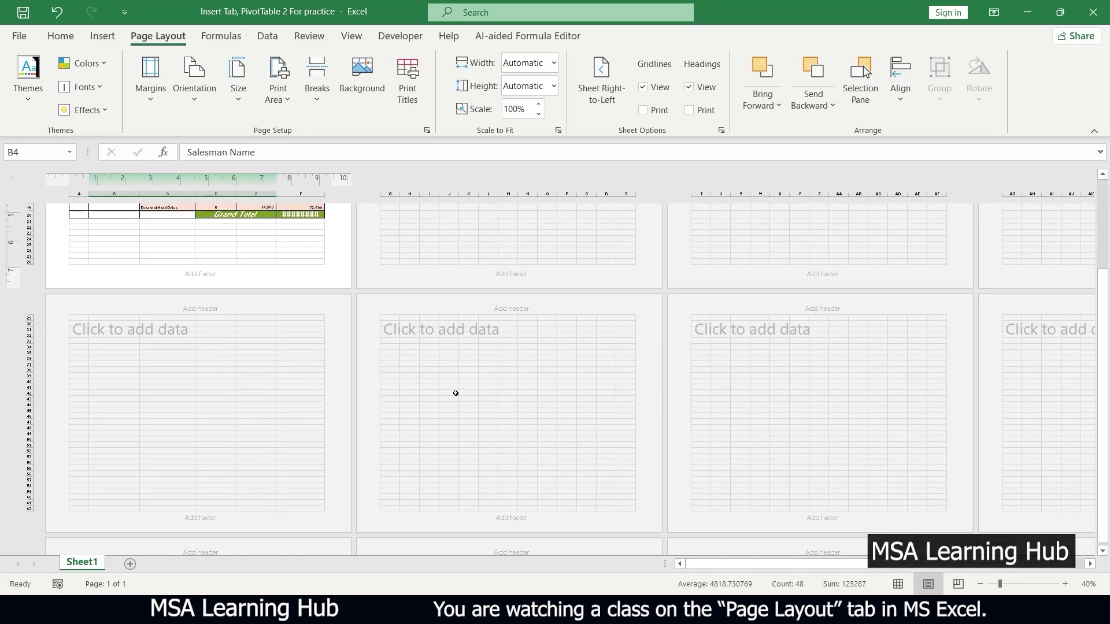
{"action": "scroll", "coordinate": [455, 393], "scroll_direction": "up", "scroll_amount": 2}
{"action": "scroll", "coordinate": [456, 393], "scroll_direction": "up", "scroll_amount": 3}
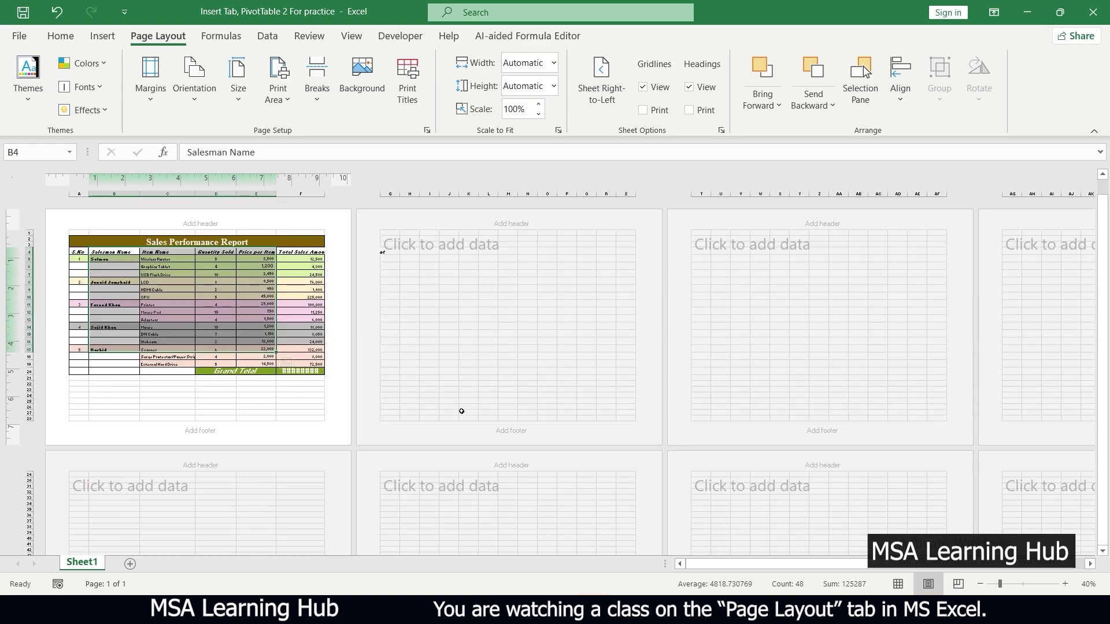
{"action": "scroll", "coordinate": [378, 418], "scroll_direction": "up", "scroll_amount": 4, "text": "ctrl"}
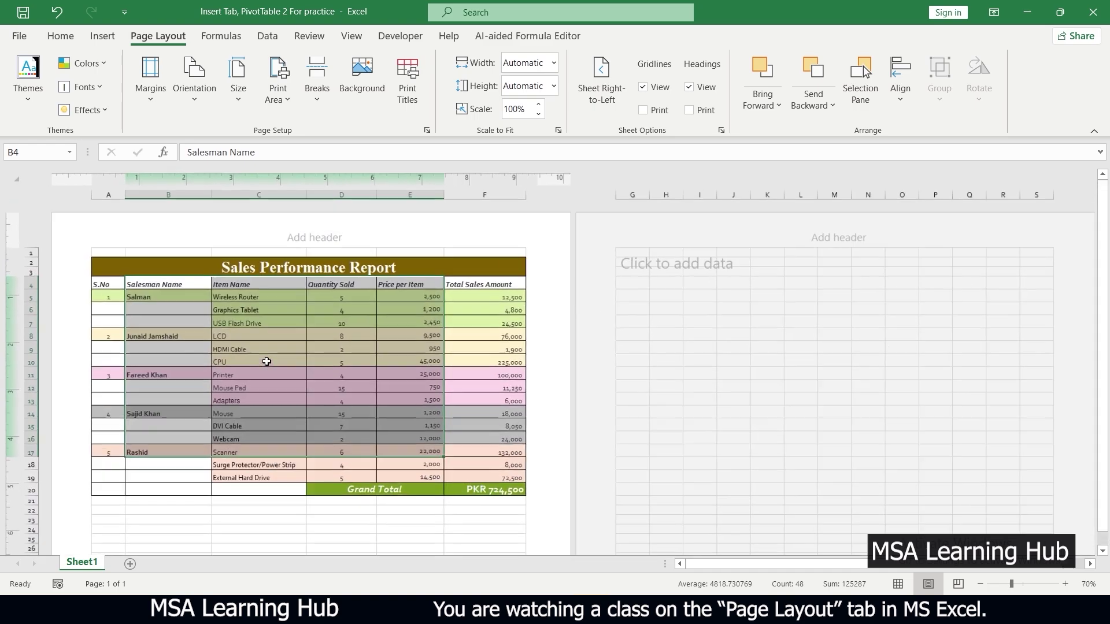
{"action": "left_click", "coordinate": [897, 583]}
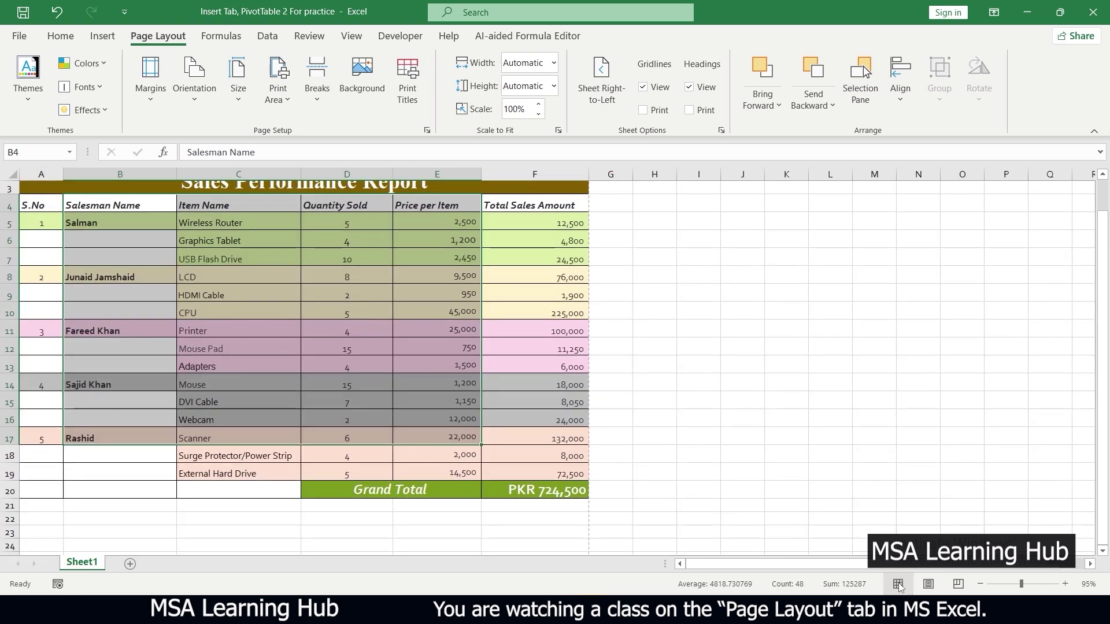
{"action": "key", "text": "ctrl+q"}
{"action": "left_click", "coordinate": [897, 584]}
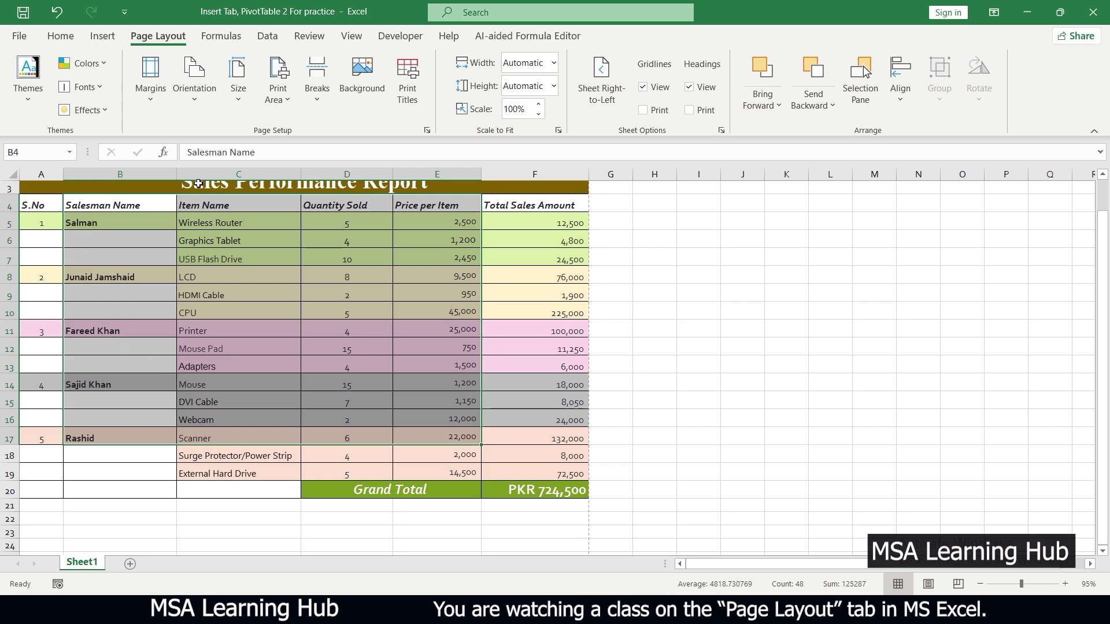
Step: Select the report table A2:F20, inspect its page boundary in Page Break Preview, and return to Normal view with G8 selected
{"action": "left_click", "coordinate": [141, 345]}
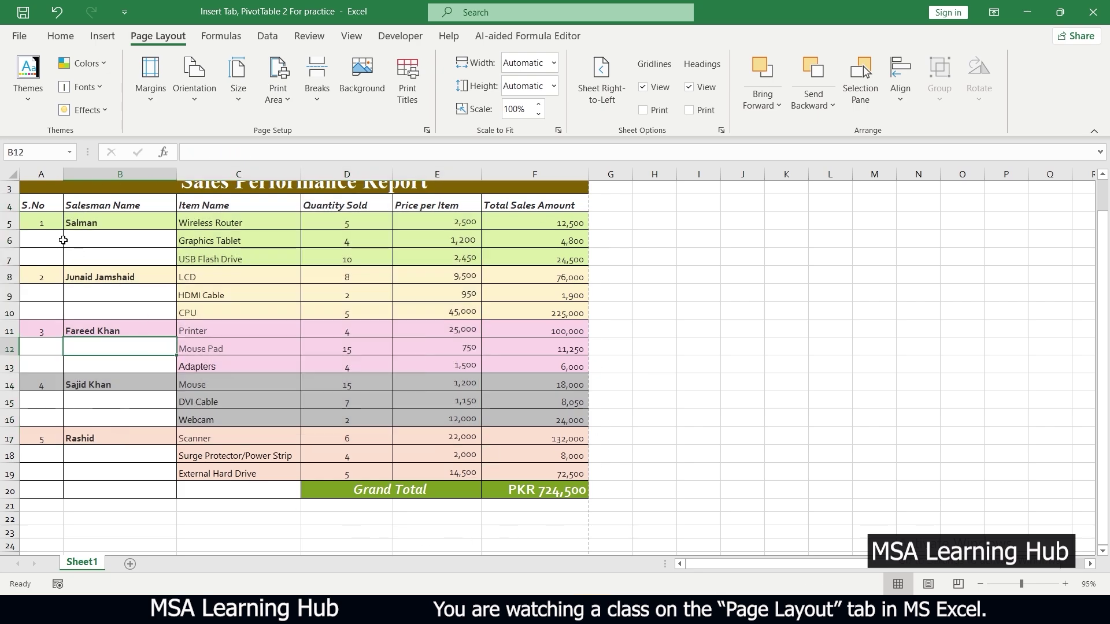
{"action": "left_click_drag", "start_coordinate": [30, 190], "coordinate": [261, 492]}
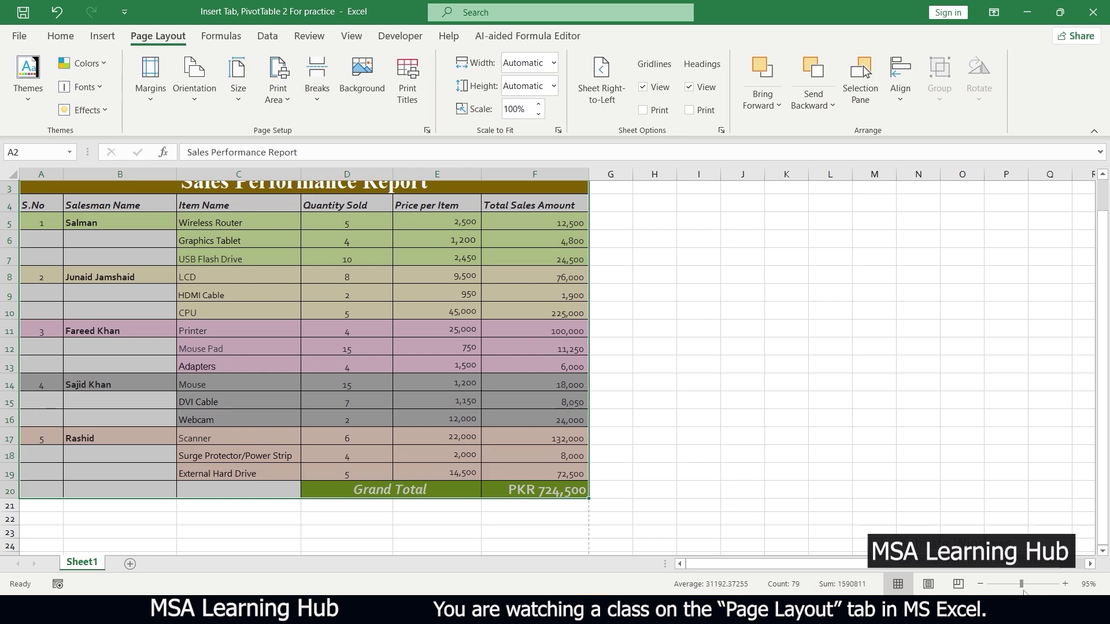
{"action": "left_click", "coordinate": [956, 585]}
{"action": "left_click", "coordinate": [279, 278]}
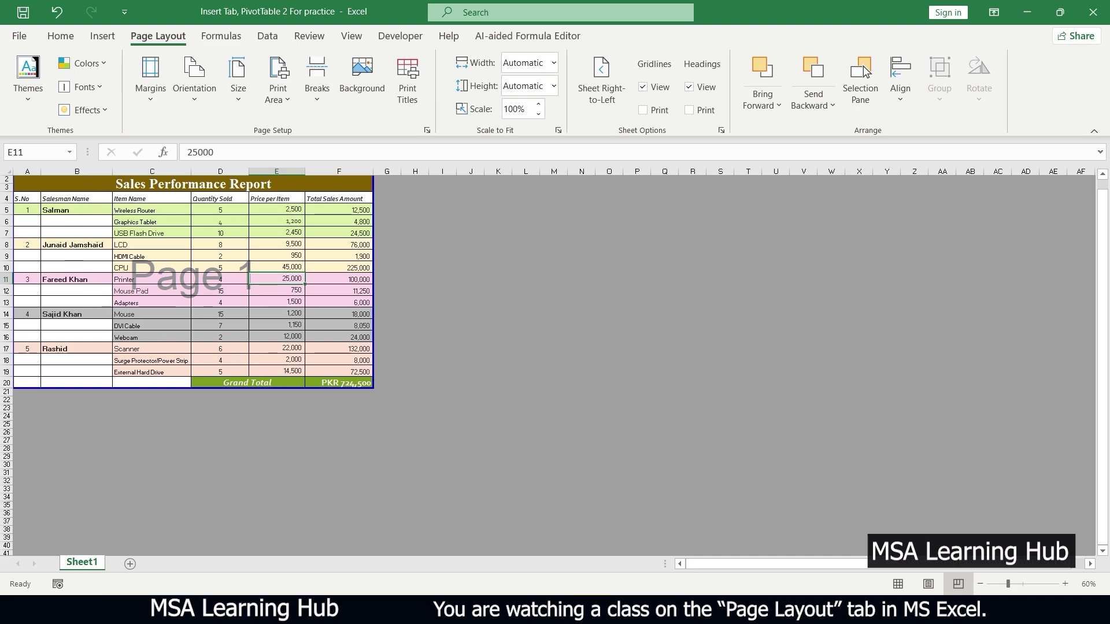
{"action": "left_click", "coordinate": [898, 584]}
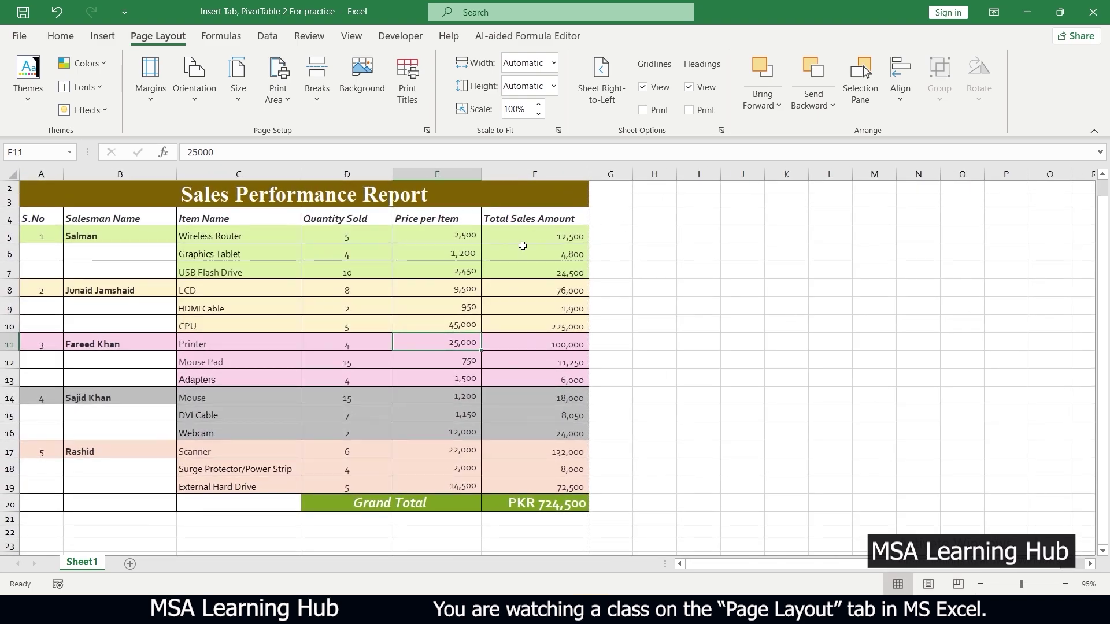
{"action": "left_click", "coordinate": [611, 287]}
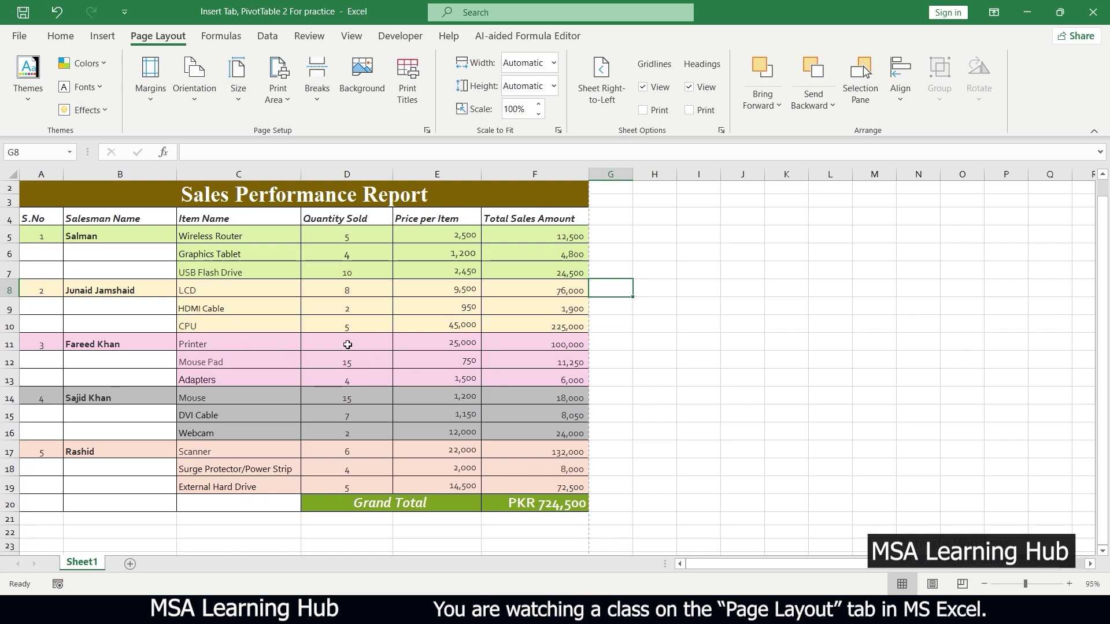
{"action": "left_click", "coordinate": [963, 584]}
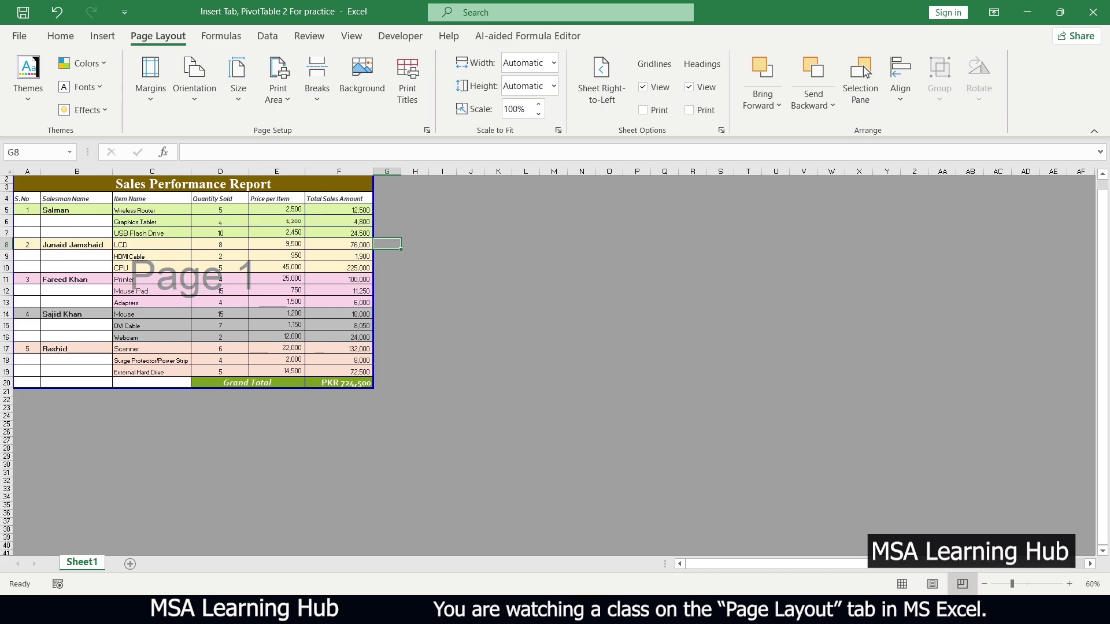
{"action": "left_click", "coordinate": [902, 584]}
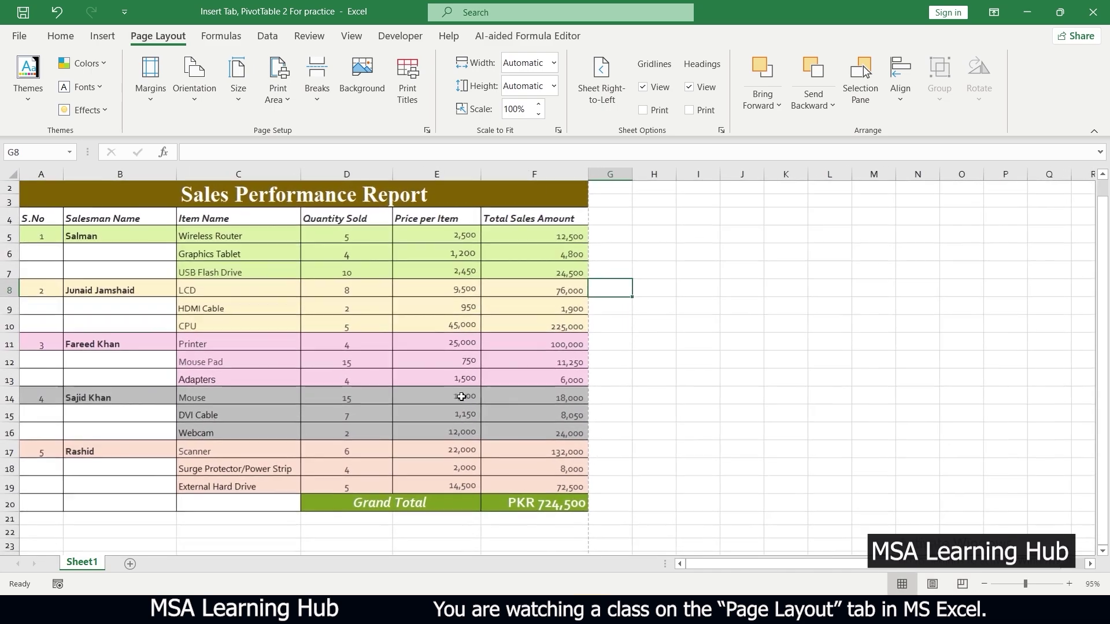
Step: Copy the Quantity Sold, Price per Item and Total Sales Amount columns, D4:F20, and paste them starting at G4
{"action": "left_click_drag", "start_coordinate": [347, 217], "coordinate": [535, 507]}
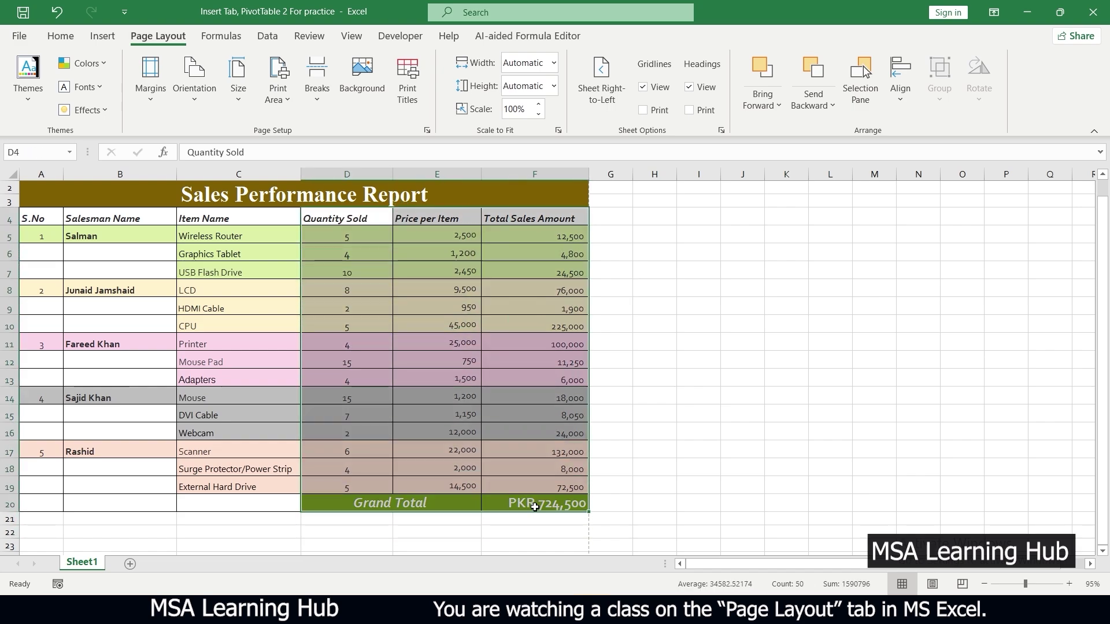
{"action": "key", "text": "ctrl+c"}
{"action": "left_click", "coordinate": [615, 218]}
{"action": "key", "text": "ctrl+v"}
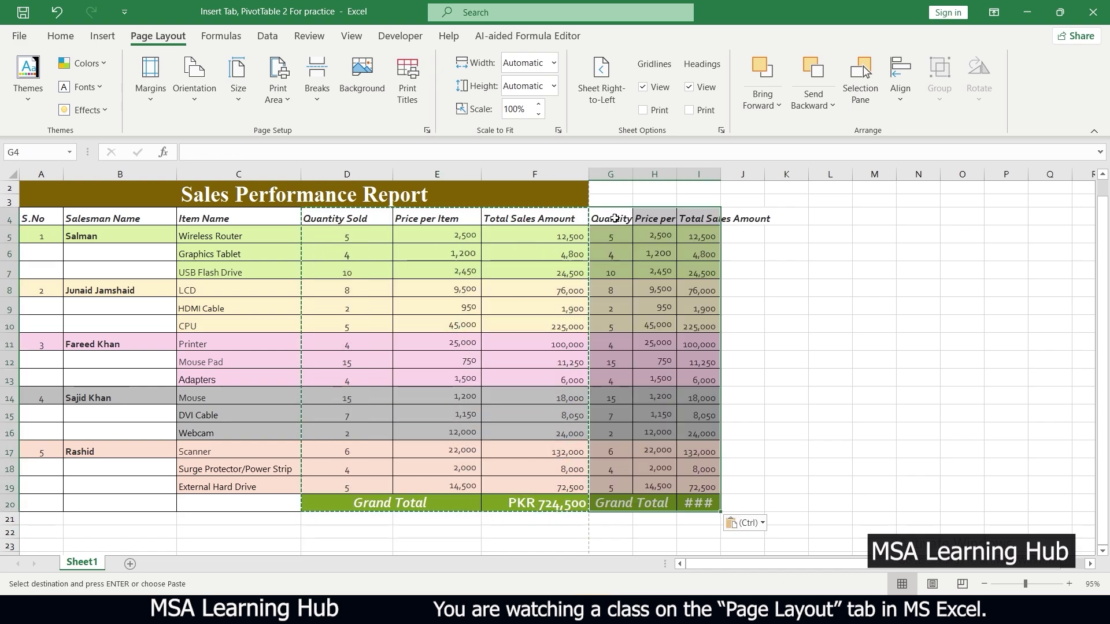
Step: Fit the widths of columns G, H and I to their contents and end copy mode
{"action": "double_click", "coordinate": [633, 174]}
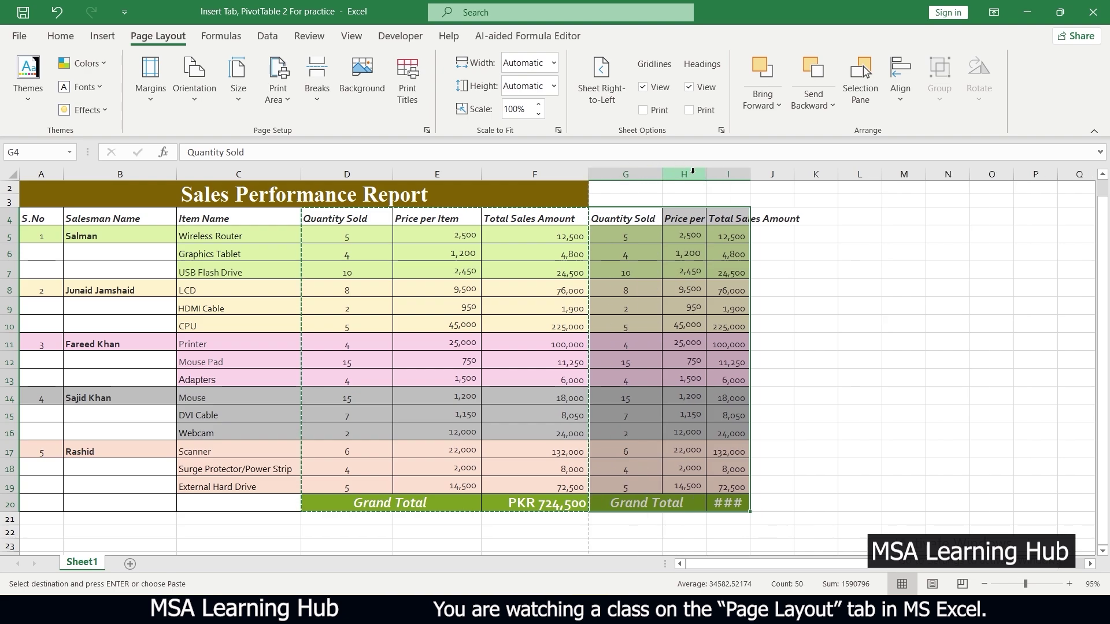
{"action": "double_click", "coordinate": [706, 174]}
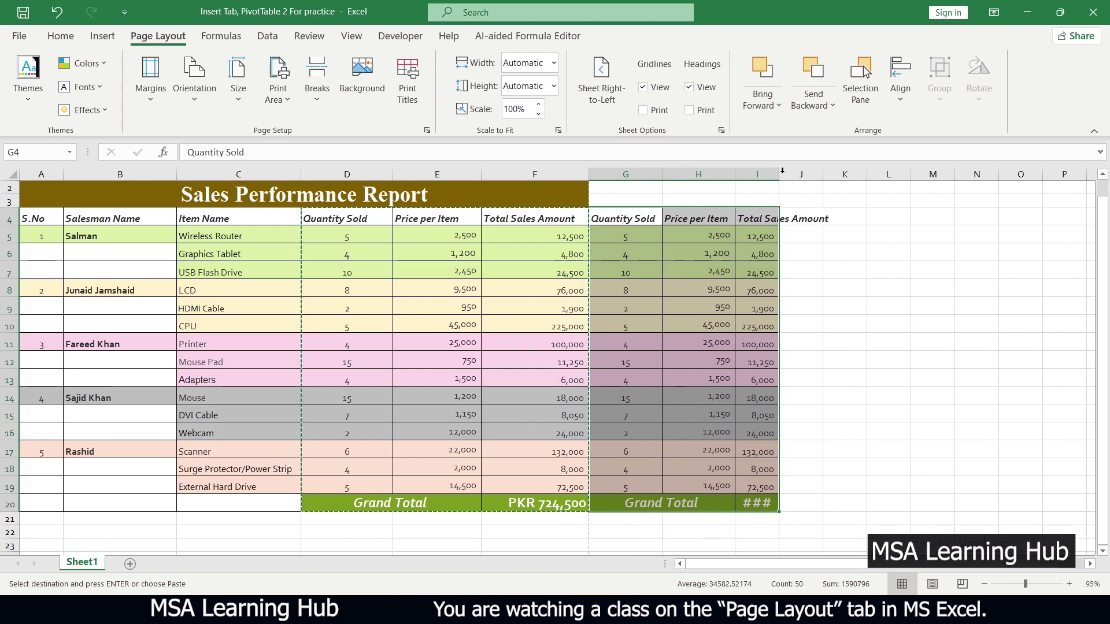
{"action": "double_click", "coordinate": [779, 174]}
{"action": "left_click", "coordinate": [905, 361]}
{"action": "key", "text": "Escape"}
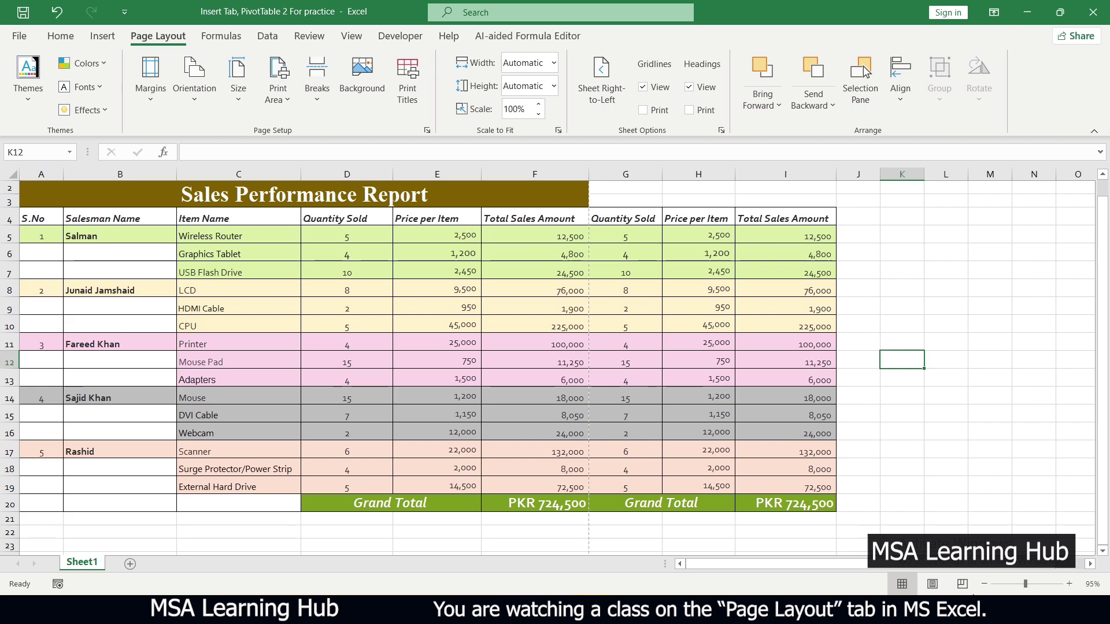
Step: In Page Break Preview, move the vertical page break from after column F to the outer edge of column I
{"action": "left_click", "coordinate": [961, 584]}
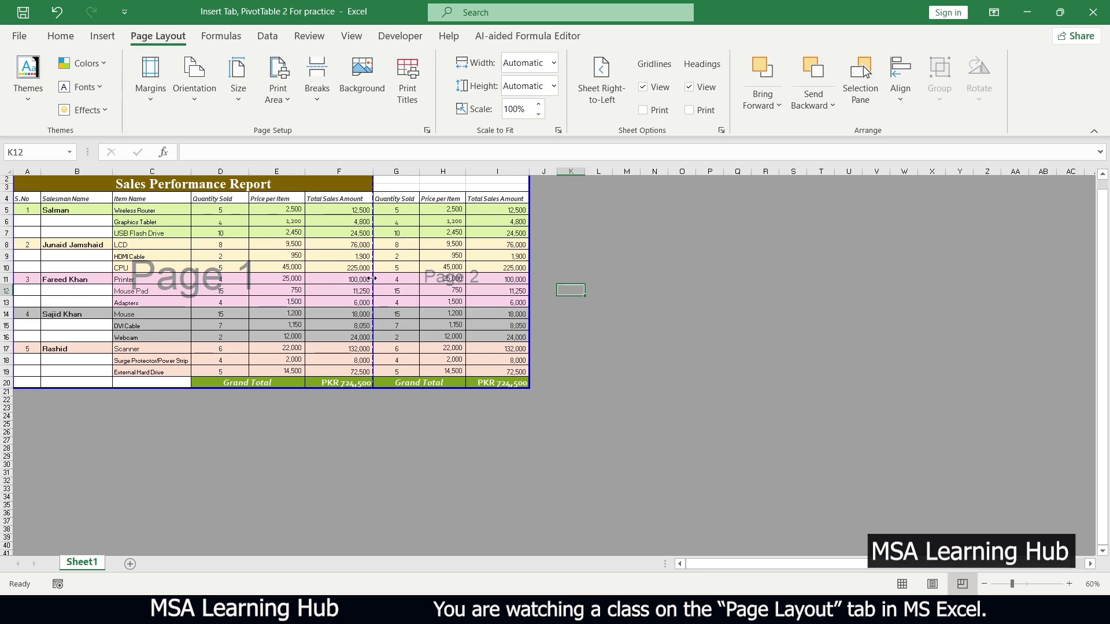
{"action": "left_click_drag", "start_coordinate": [372, 278], "coordinate": [531, 274]}
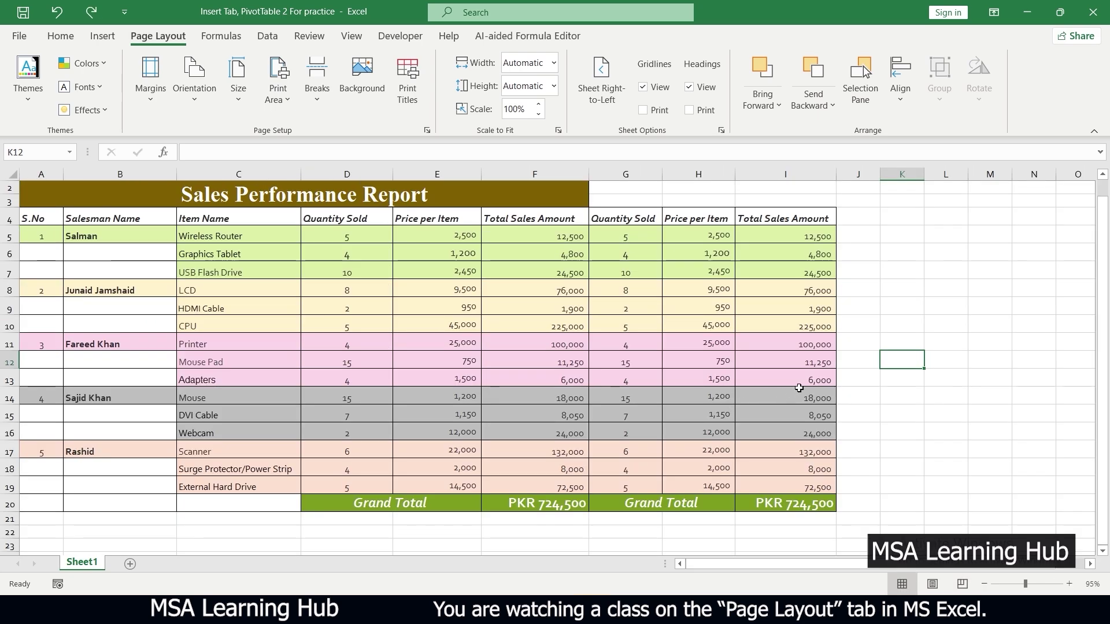
Step: Undo the column width changes and the copied data in columns G to I
{"action": "key", "text": "ctrl+z"}
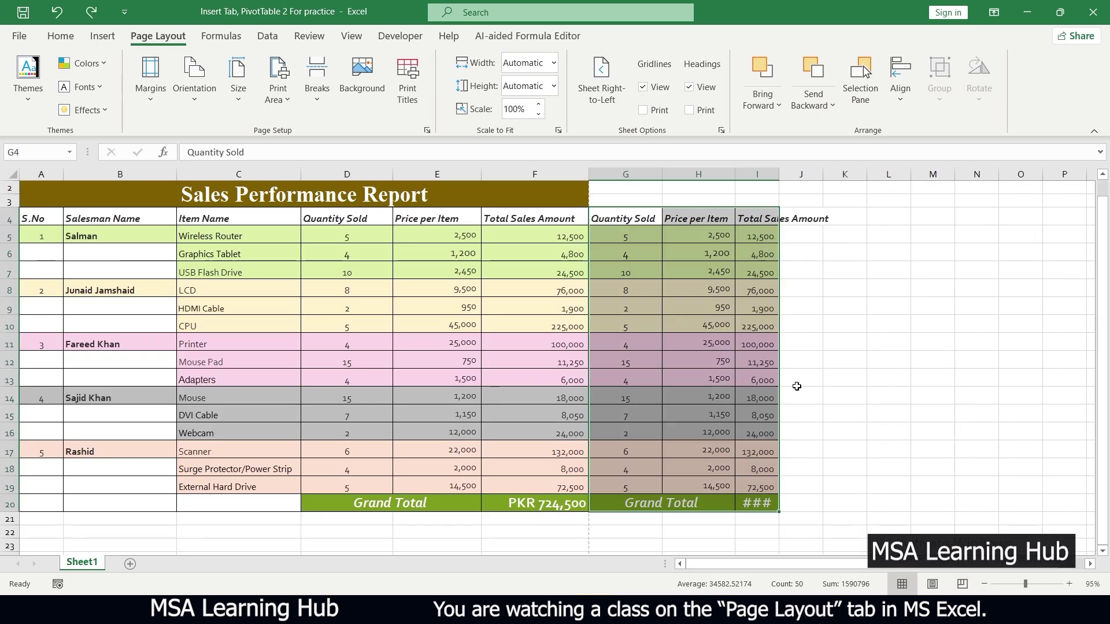
{"action": "key", "text": "ctrl+z"}
{"action": "key", "text": "ctrl+z"}
{"action": "key", "text": "ctrl+z"}
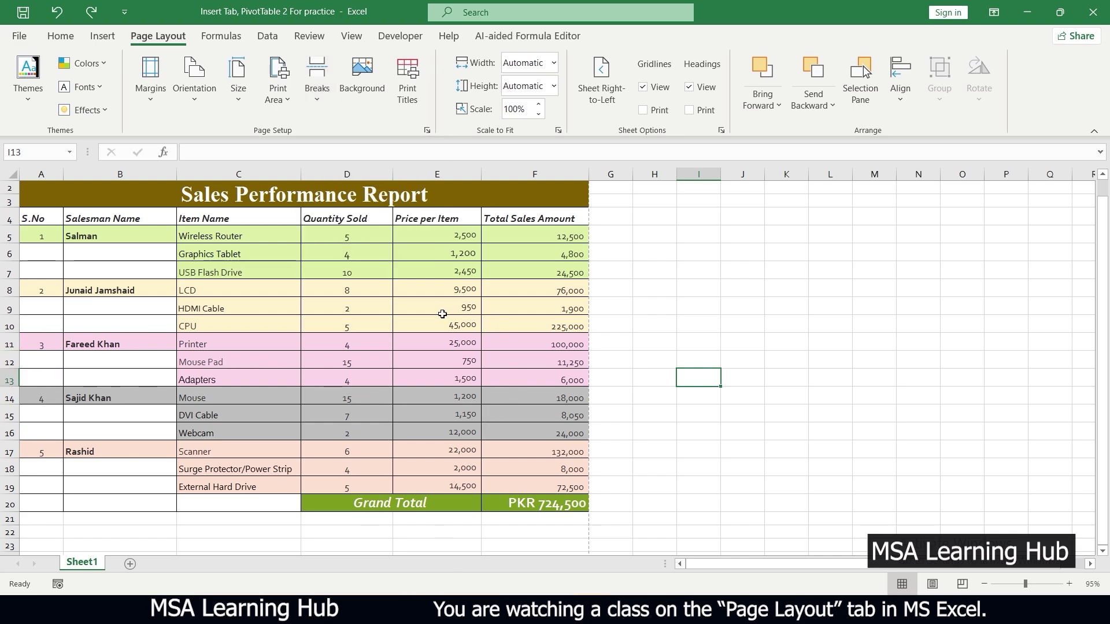
Step: Check the original report table in the print preview and return to the worksheet
{"action": "key", "text": "ctrl+v"}
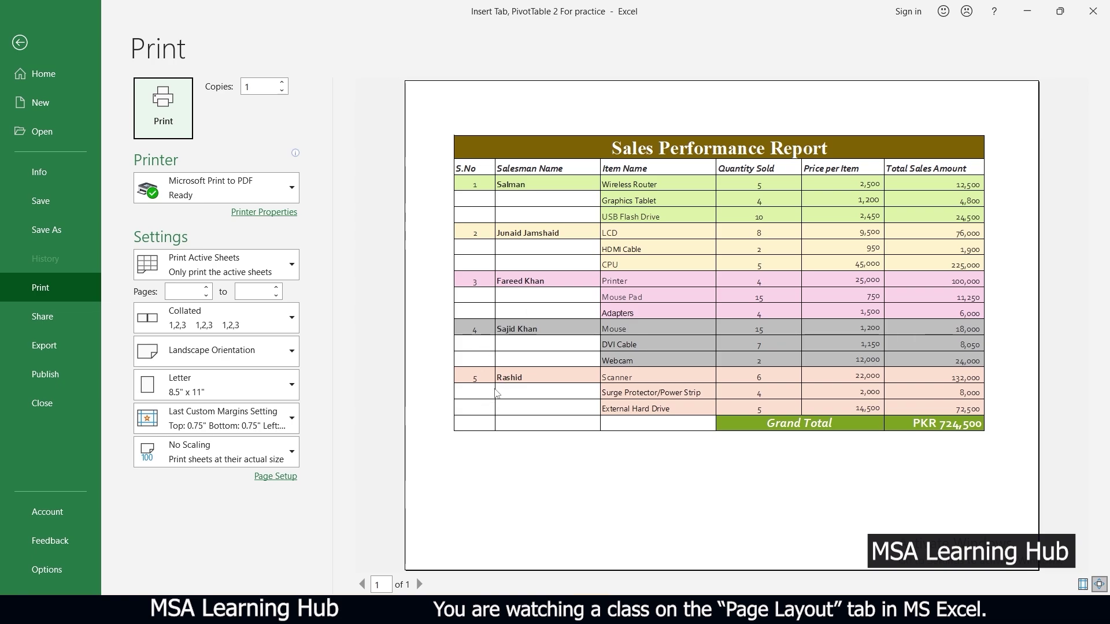
{"action": "key", "text": "Escape"}
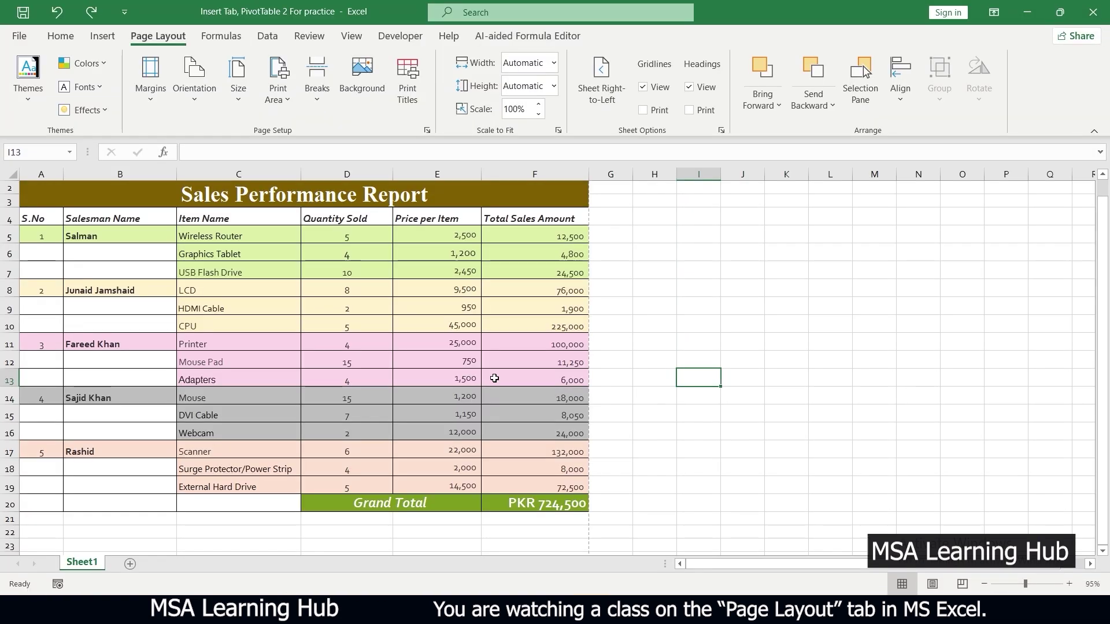
Step: Insert a horizontal page break above row 14, where the fourth salesman's records begin
{"action": "left_click", "coordinate": [7, 397]}
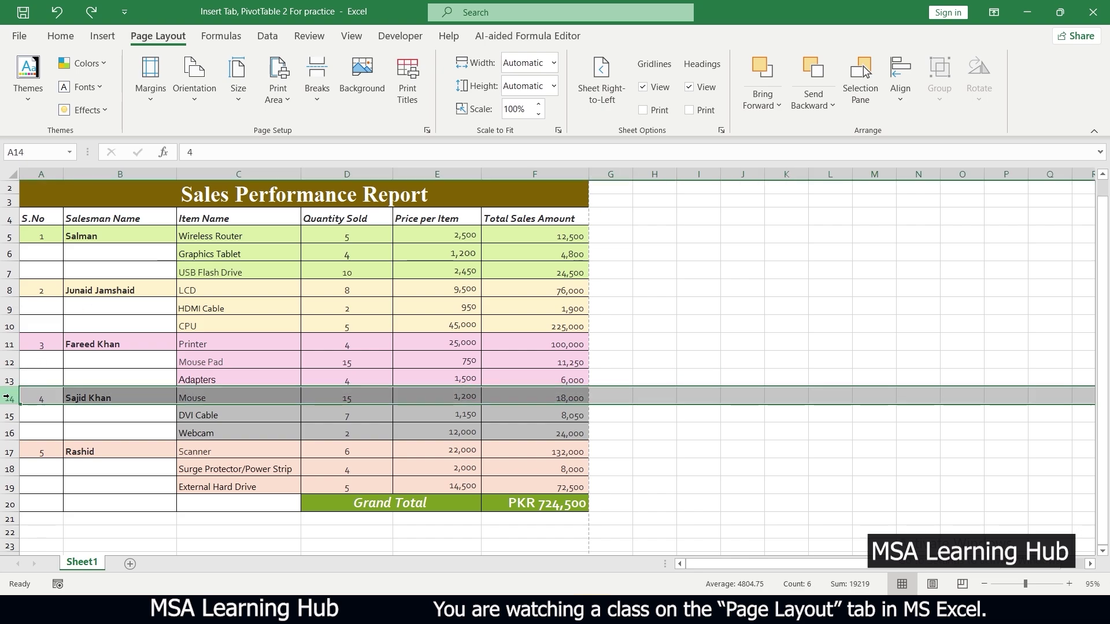
{"action": "left_click", "coordinate": [321, 87]}
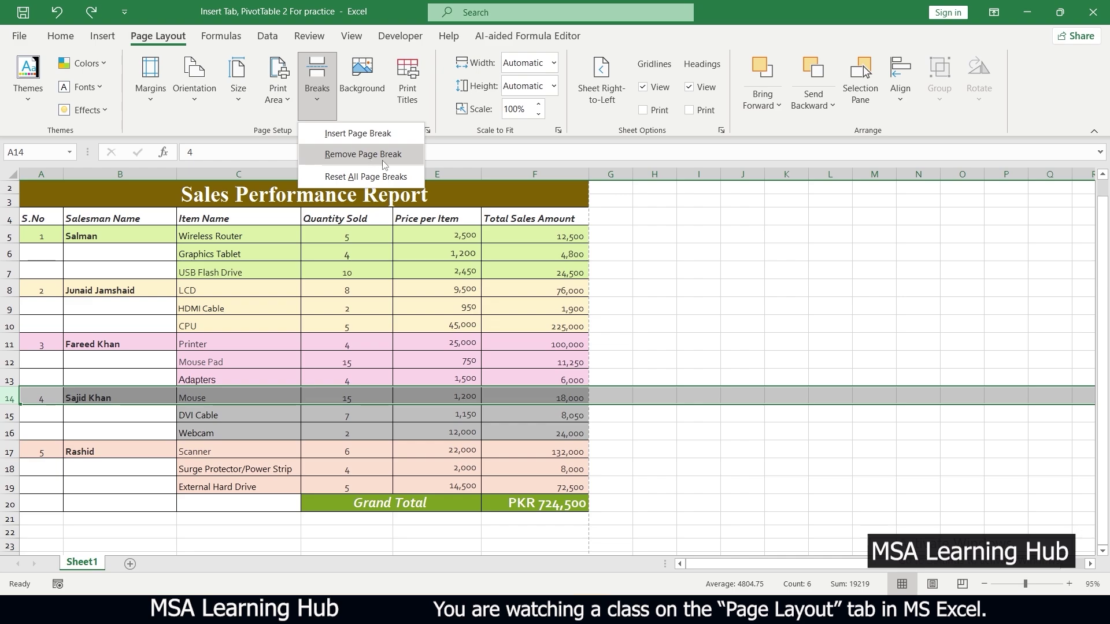
{"action": "left_click", "coordinate": [338, 137]}
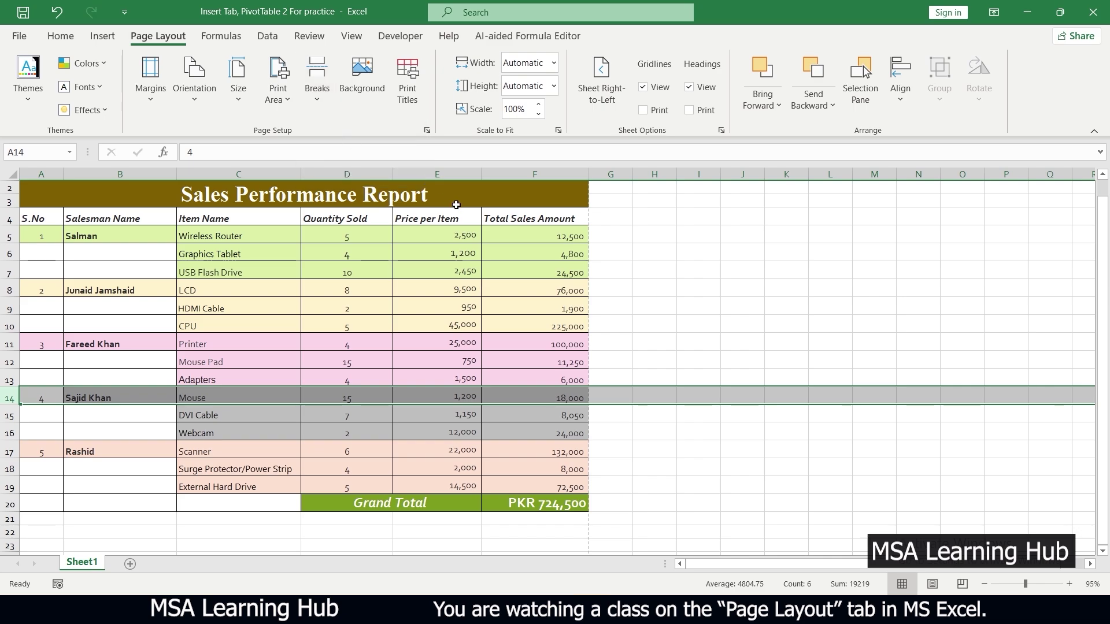
Step: Check in the print preview how the report splits across its pages, and return to the worksheet
{"action": "key", "text": "ctrl+p"}
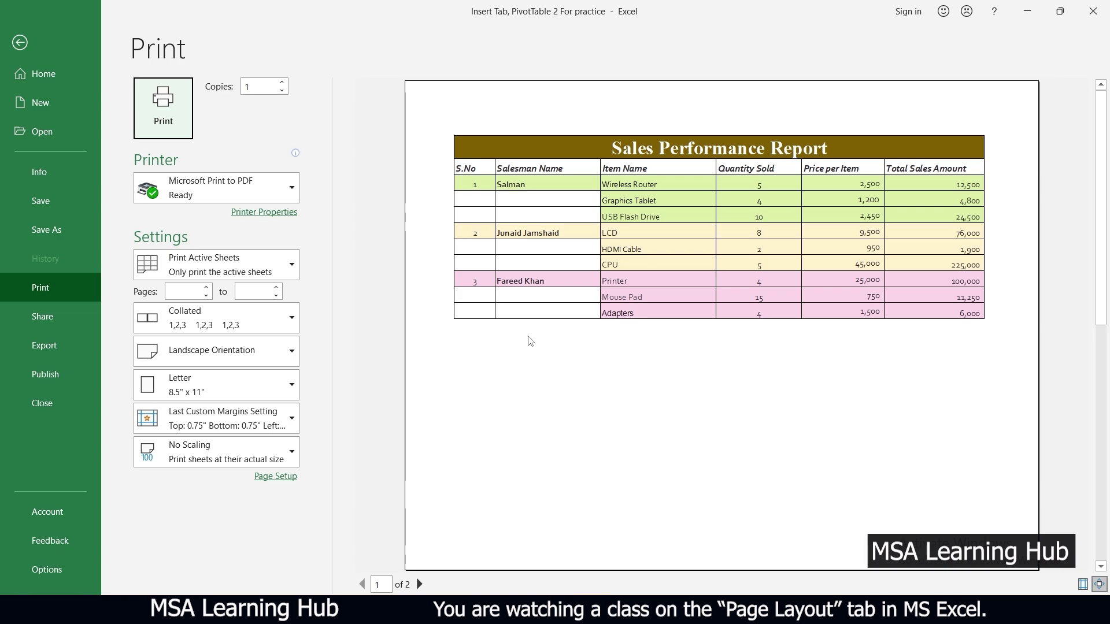
{"action": "scroll", "coordinate": [547, 298], "scroll_direction": "down", "scroll_amount": 1}
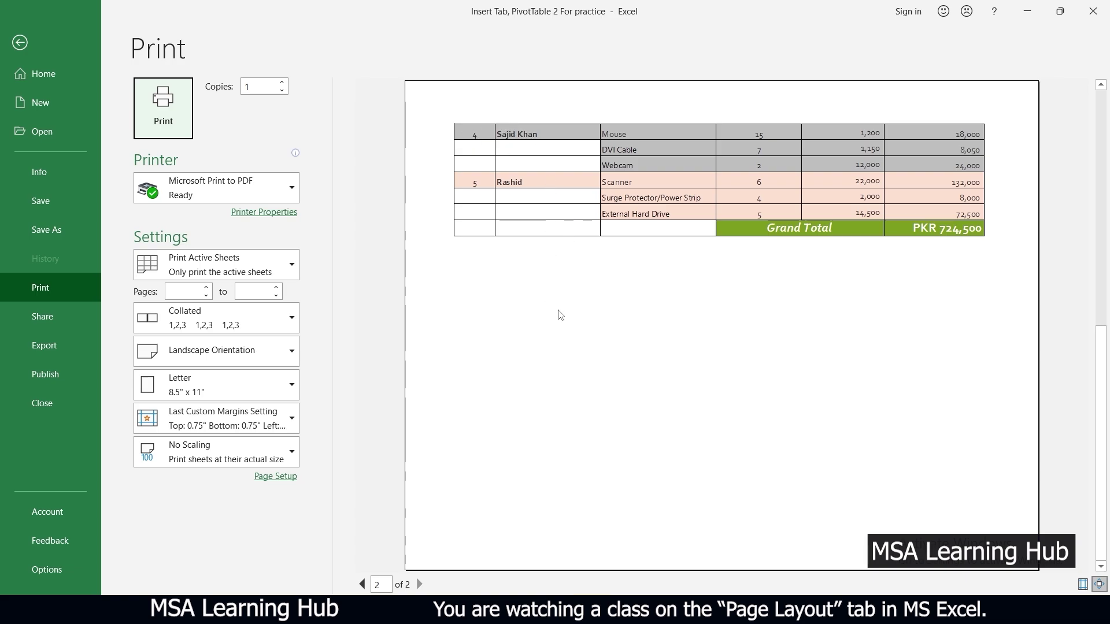
{"action": "scroll", "coordinate": [569, 365], "scroll_direction": "up", "scroll_amount": 1}
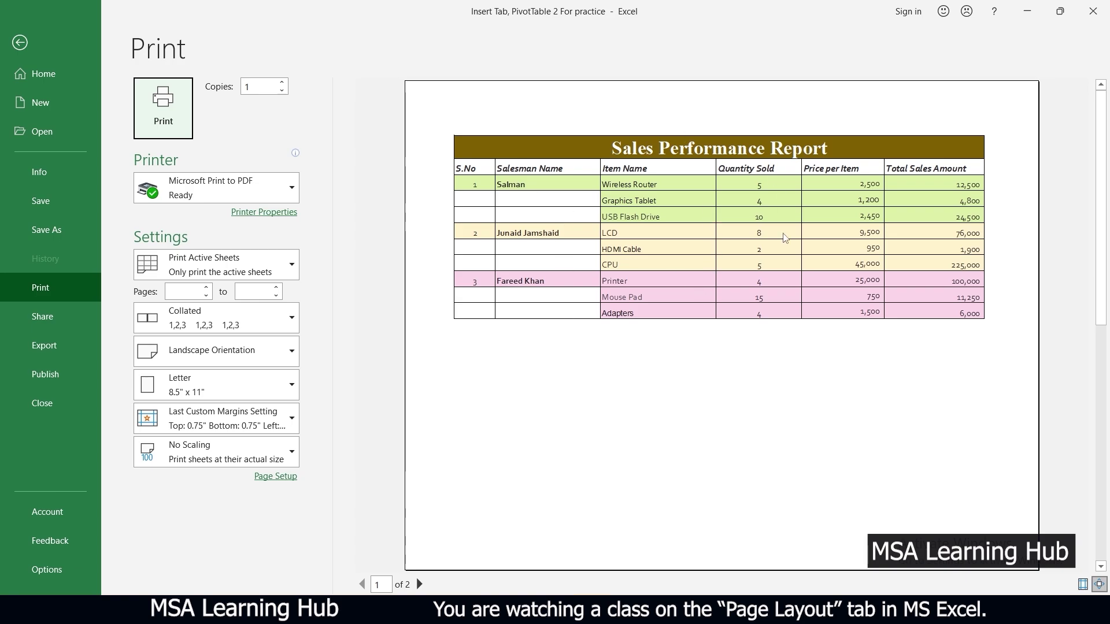
{"action": "scroll", "coordinate": [506, 287], "scroll_direction": "down", "scroll_amount": 1}
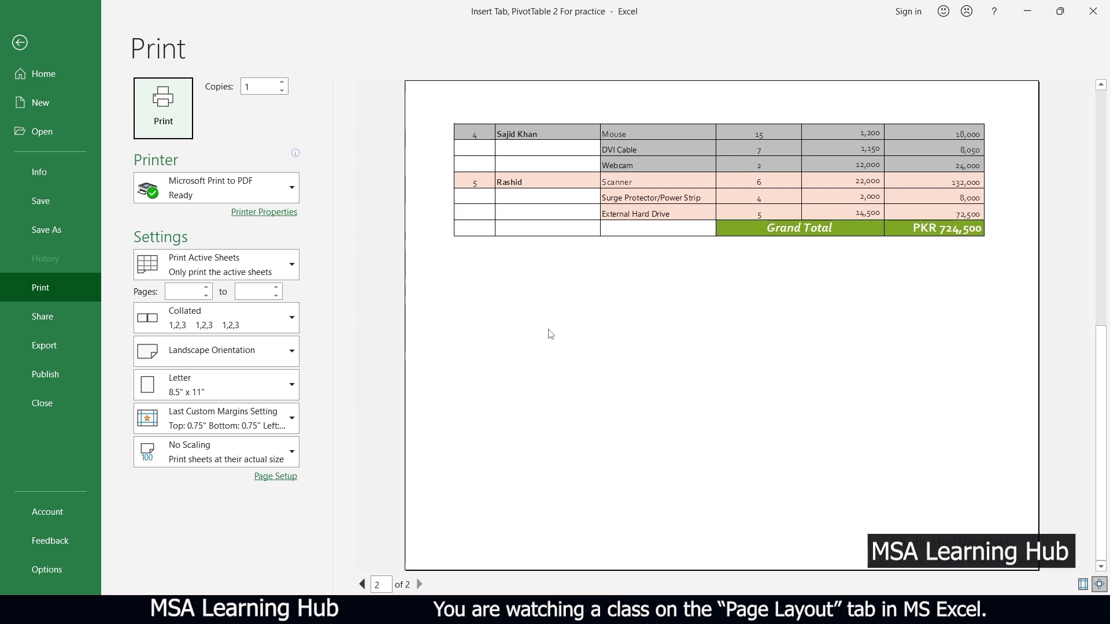
{"action": "key", "text": "Escape"}
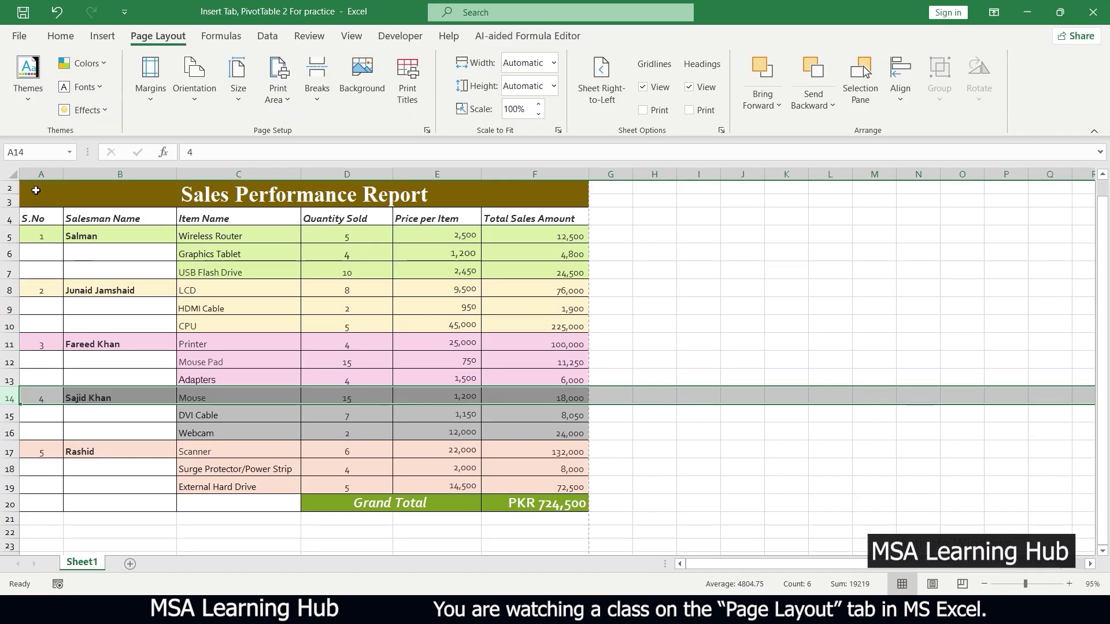
Step: Reset all page breaks in the report and check the result in the print preview
{"action": "left_click_drag", "start_coordinate": [29, 185], "coordinate": [135, 506]}
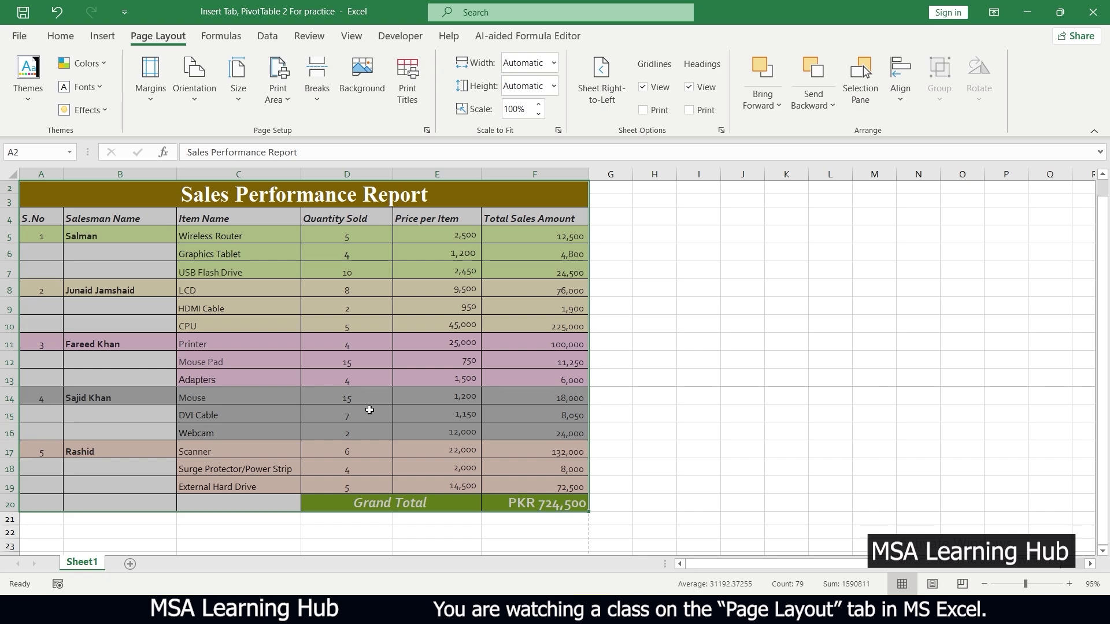
{"action": "left_click", "coordinate": [317, 96]}
{"action": "left_click", "coordinate": [334, 177]}
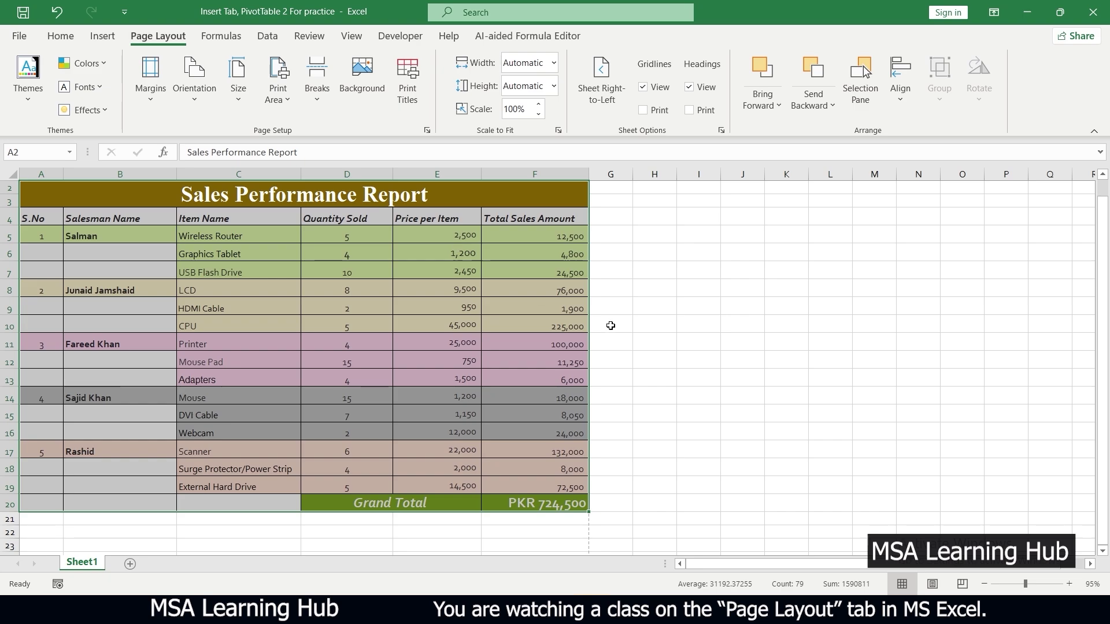
{"action": "key", "text": "ctrl+p"}
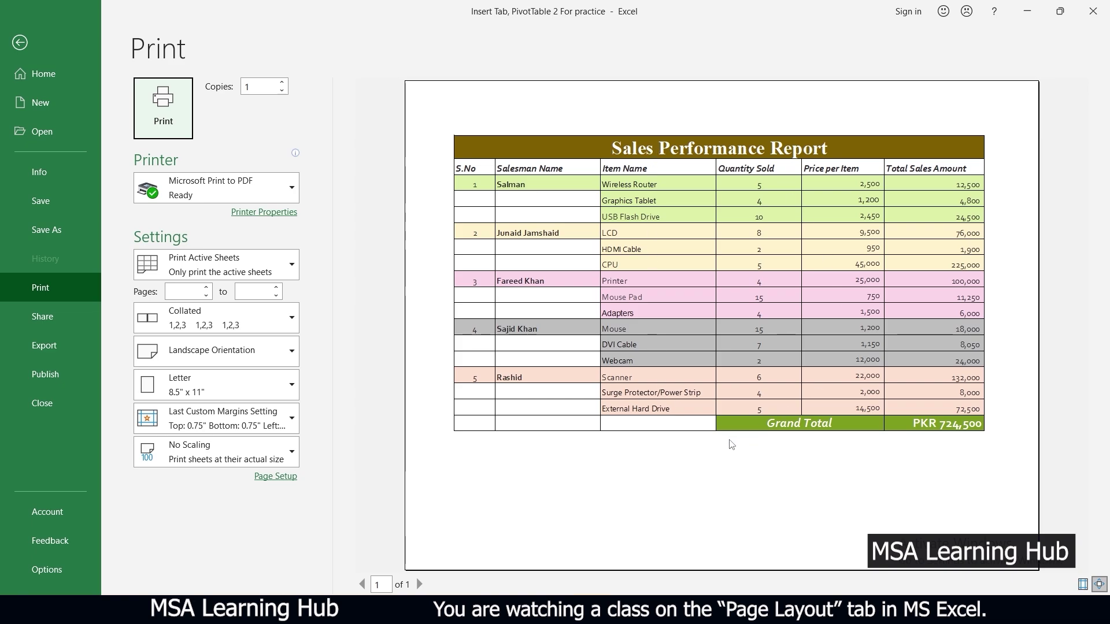
{"action": "key", "text": "Escape"}
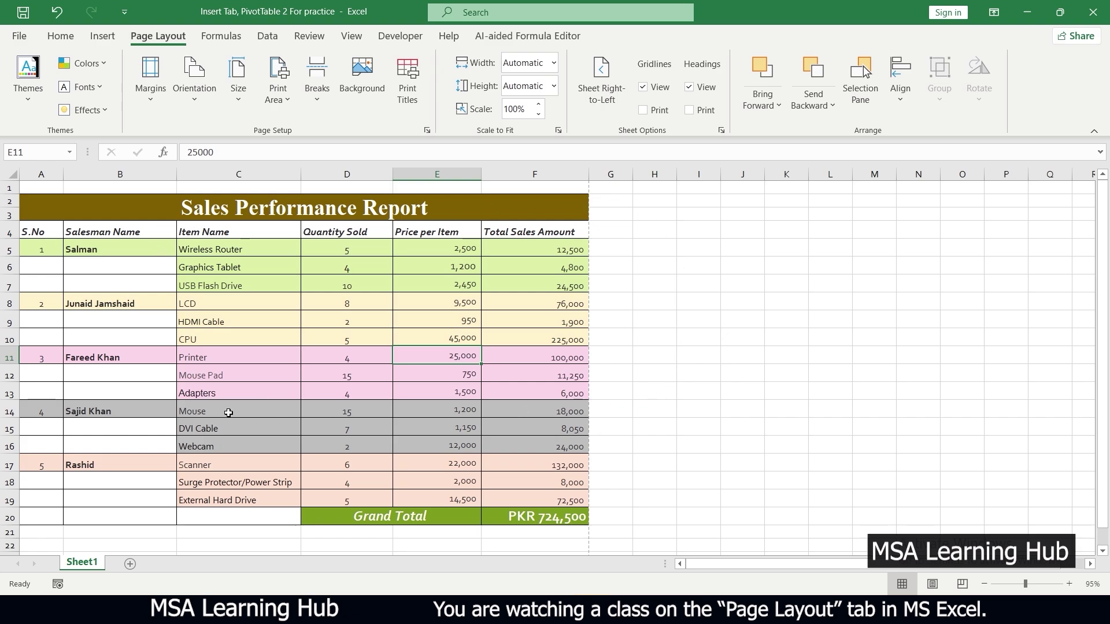
{"action": "left_click", "coordinate": [364, 78]}
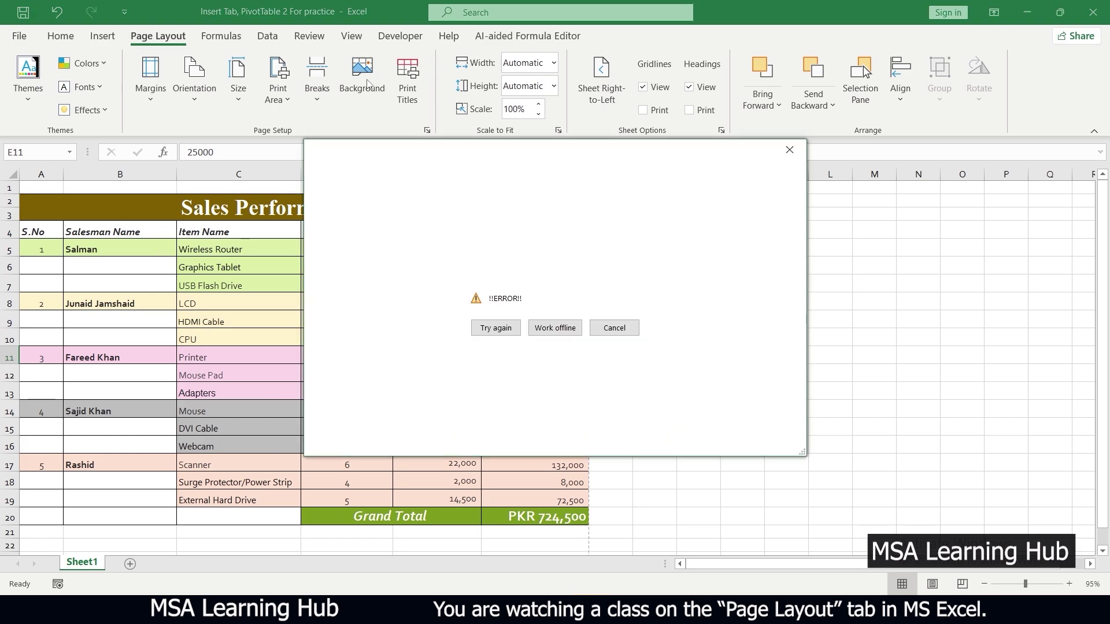
{"action": "left_click", "coordinate": [556, 325]}
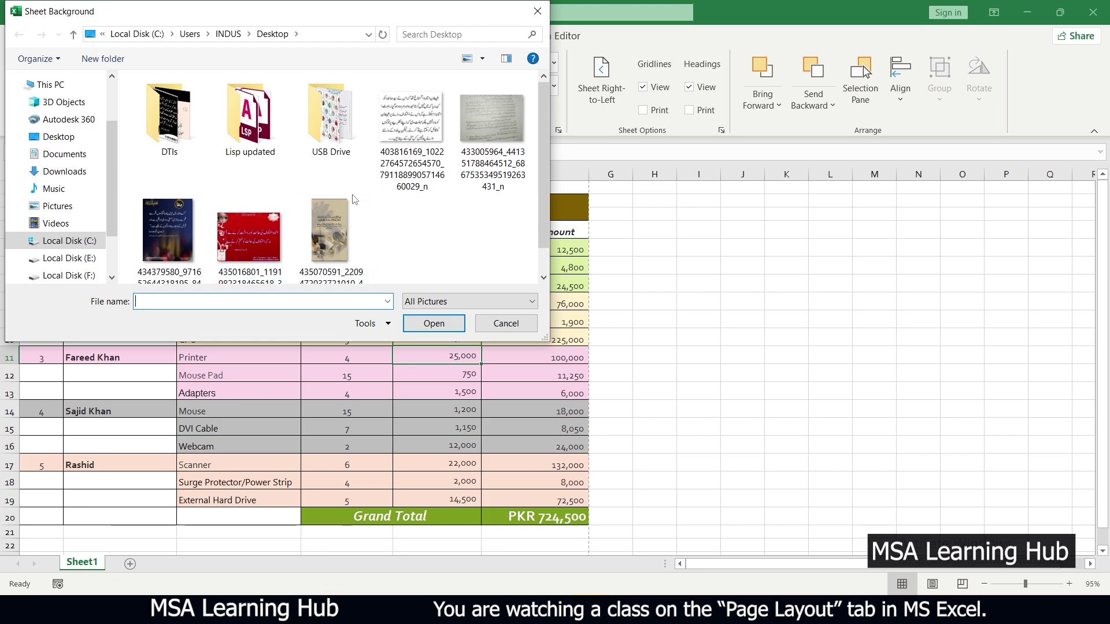
{"action": "left_click", "coordinate": [339, 228]}
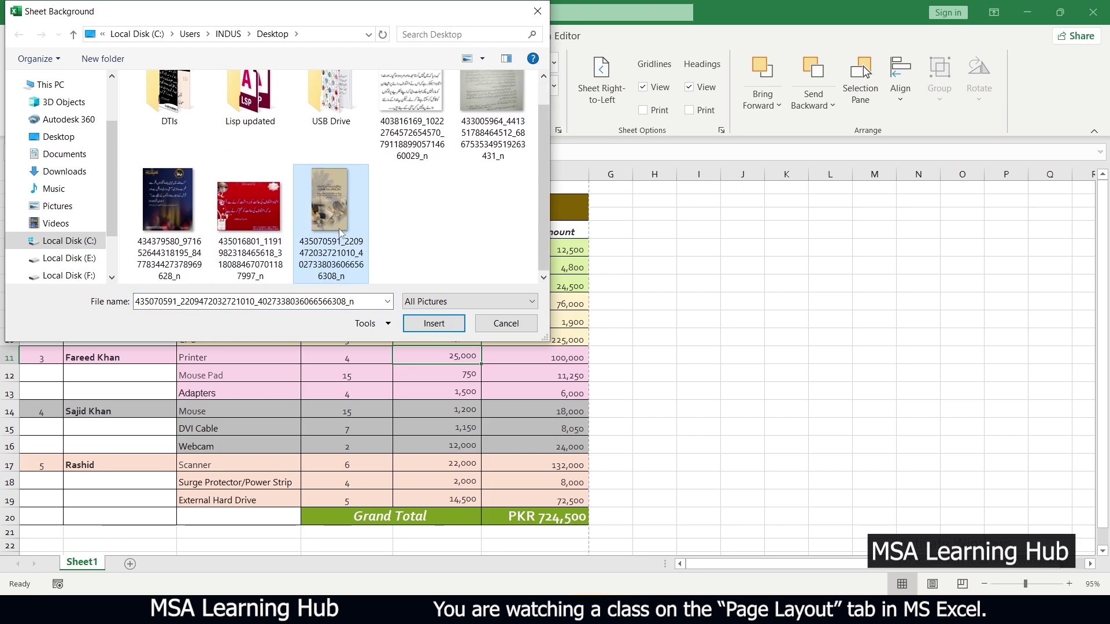
{"action": "left_click", "coordinate": [434, 325]}
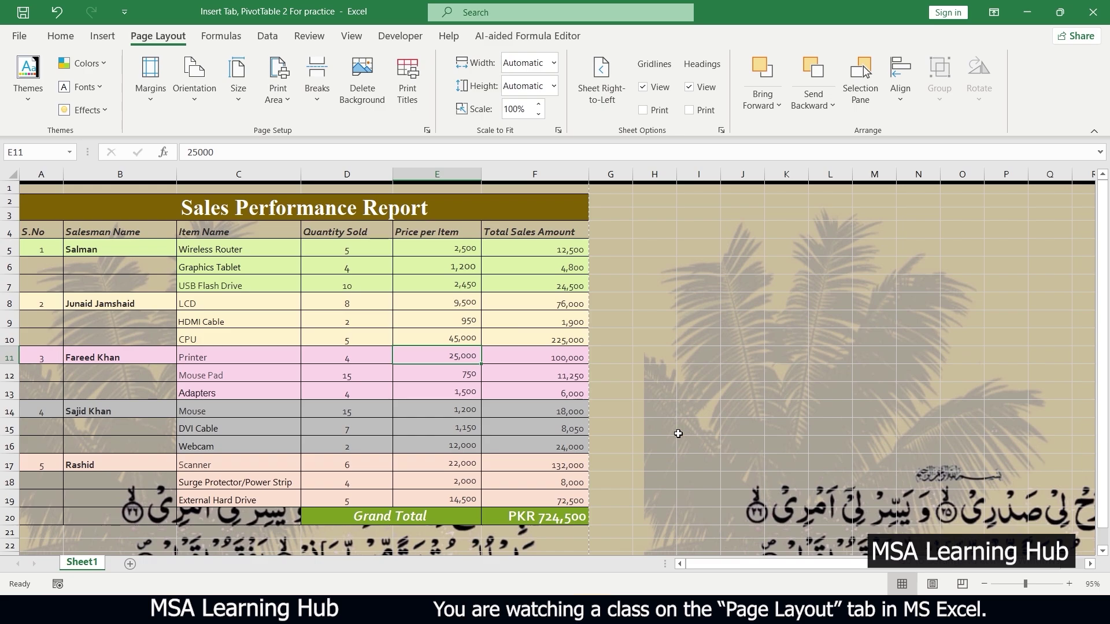
{"action": "scroll", "coordinate": [678, 434], "scroll_direction": "down", "scroll_amount": 6}
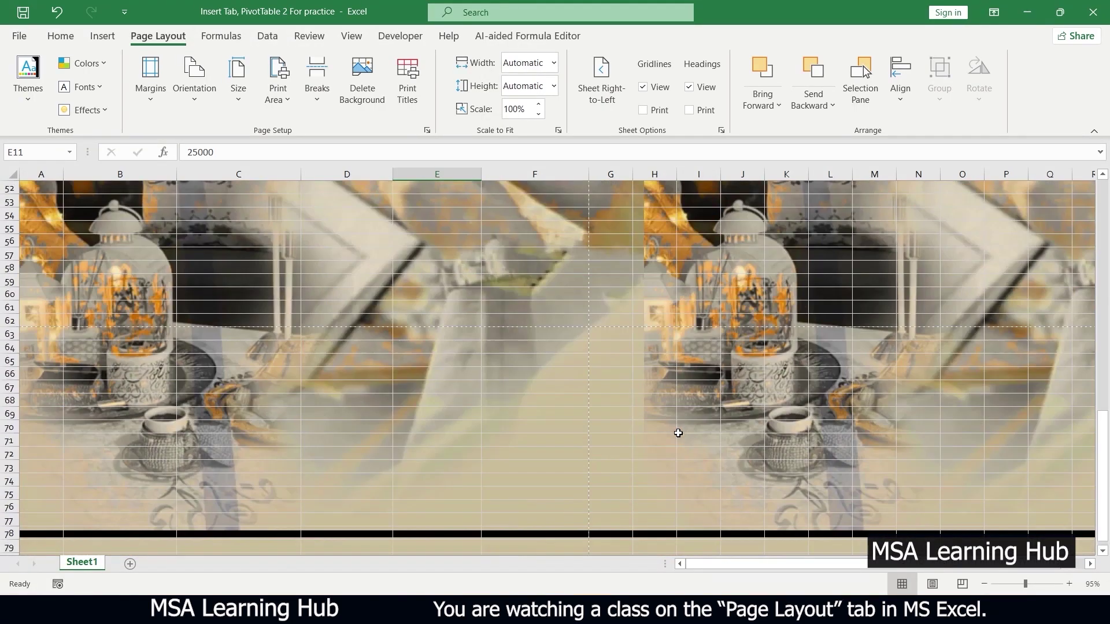
{"action": "scroll", "coordinate": [678, 431], "scroll_direction": "up", "scroll_amount": 6}
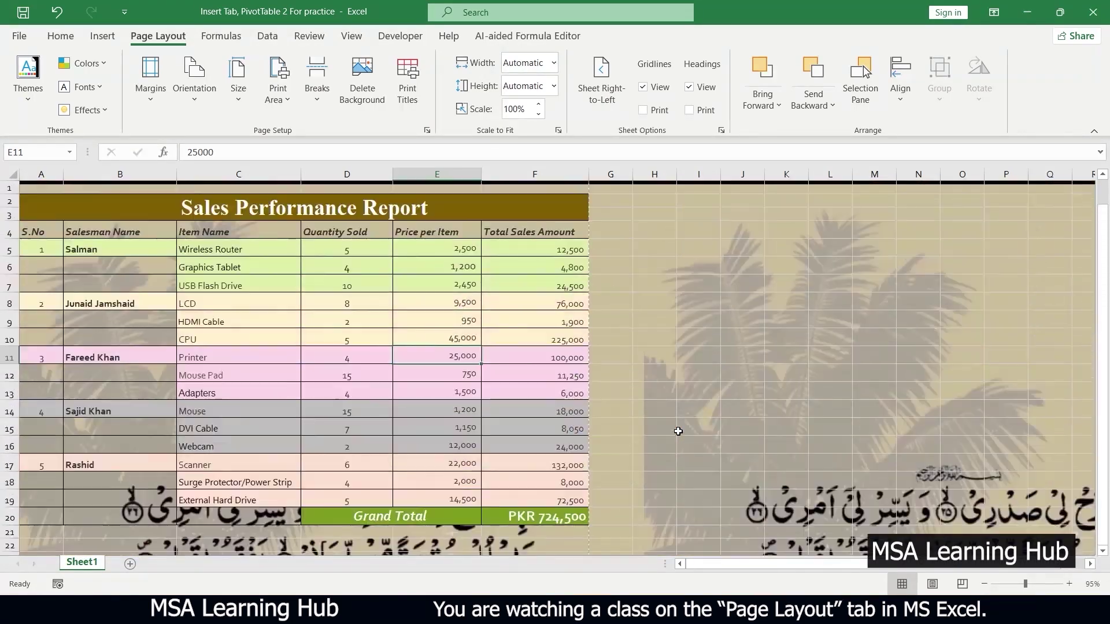
{"action": "left_click", "coordinate": [360, 88]}
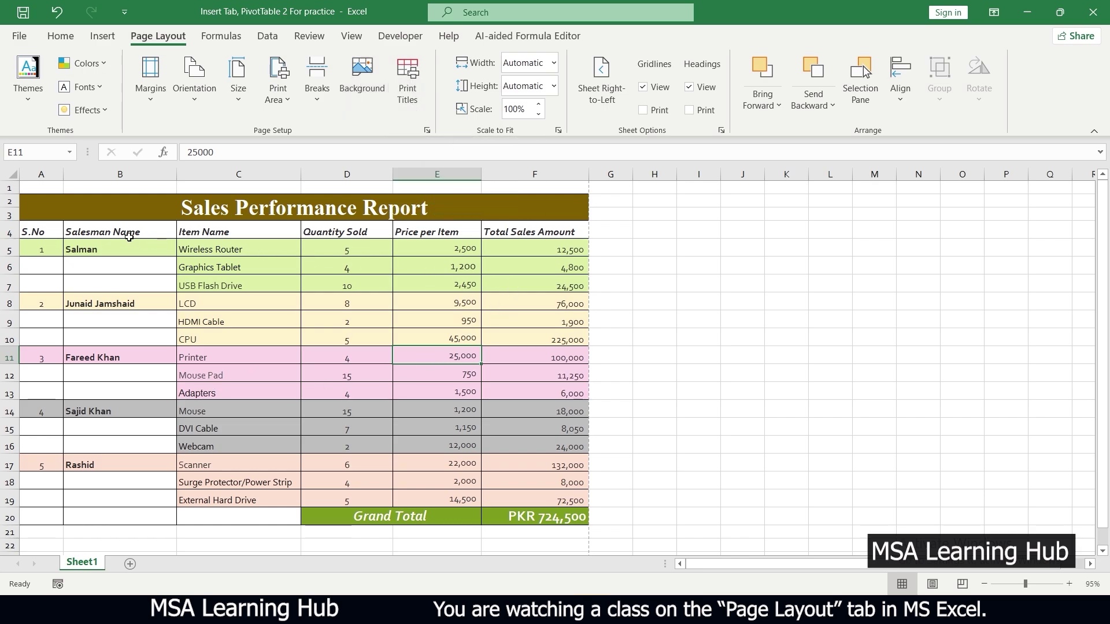
Step: Copy the sales records in A5:F19 and paste them below the Grand Total row, starting at A21
{"action": "left_click_drag", "start_coordinate": [46, 247], "coordinate": [449, 406]}
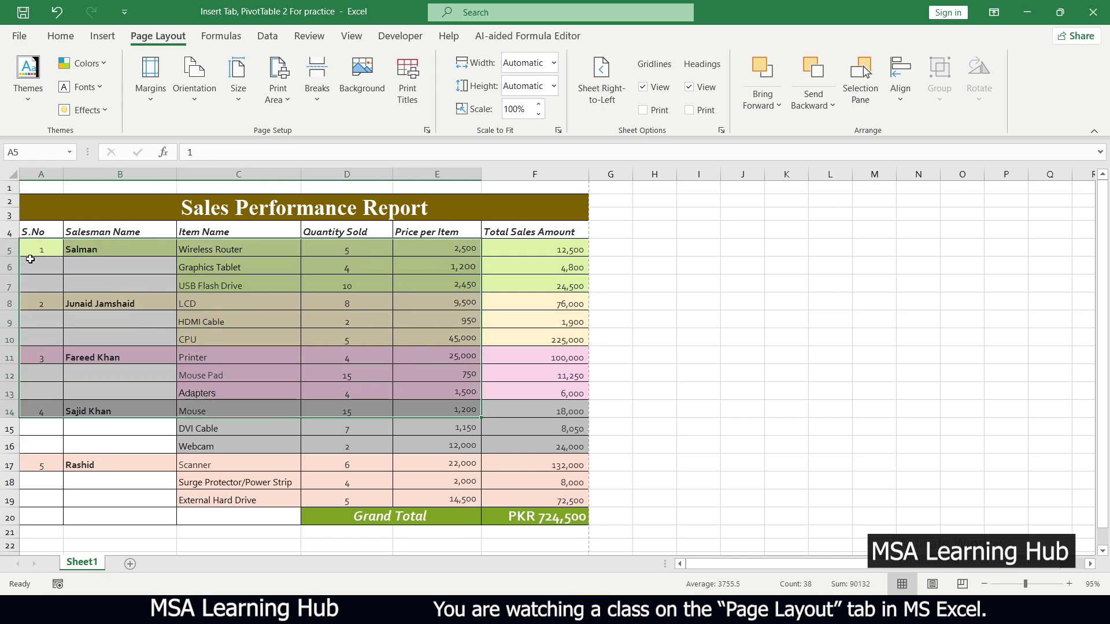
{"action": "left_click_drag", "start_coordinate": [30, 253], "coordinate": [503, 498]}
{"action": "scroll", "coordinate": [549, 424], "scroll_direction": "down", "scroll_amount": 2}
{"action": "key", "text": "ctrl+c"}
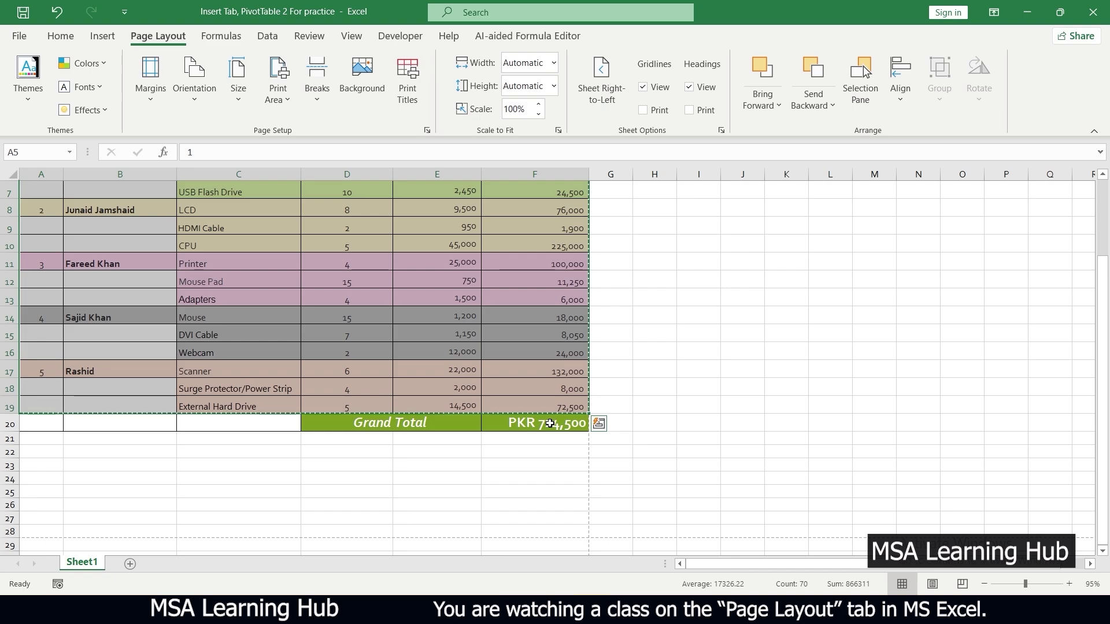
{"action": "scroll", "coordinate": [462, 422], "scroll_direction": "down", "scroll_amount": 2}
{"action": "left_click", "coordinate": [41, 331]}
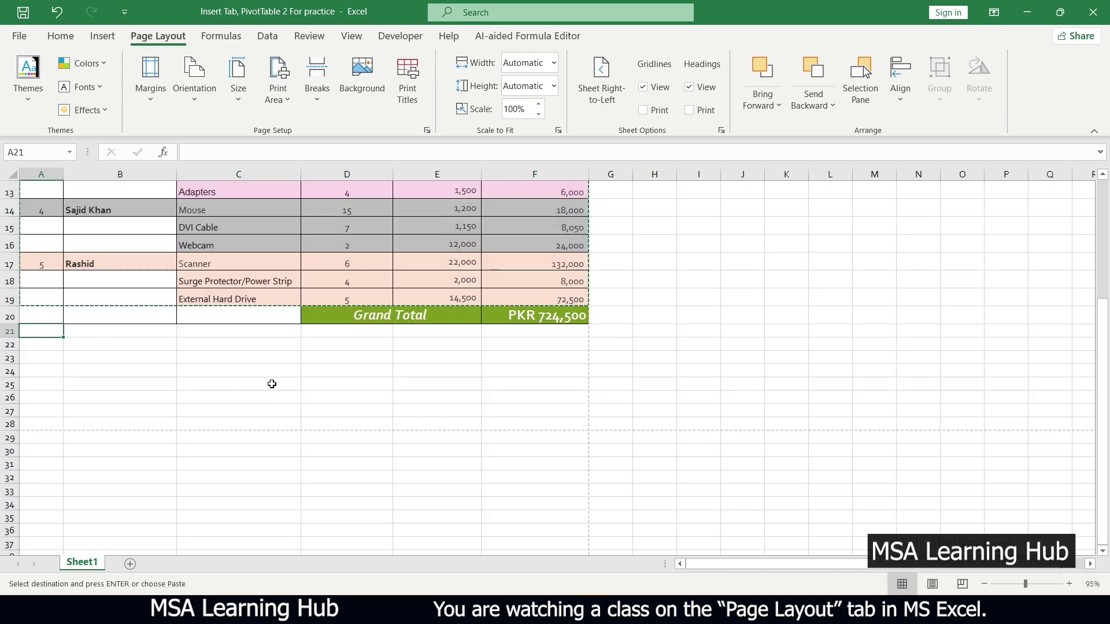
{"action": "key", "text": "ctrl+v"}
Step: Paste the copied sales records a second time starting at A36 and end copy mode
{"action": "scroll", "coordinate": [124, 364], "scroll_direction": "down", "scroll_amount": 4}
{"action": "left_click", "coordinate": [46, 336]}
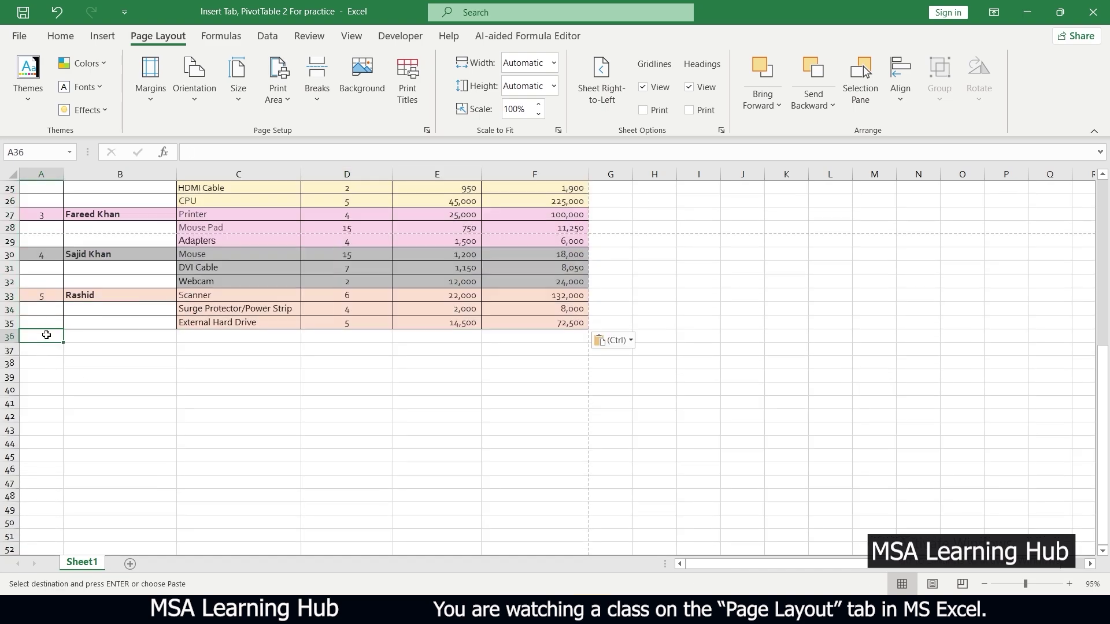
{"action": "key", "text": "ctrl+v"}
{"action": "scroll", "coordinate": [457, 380], "scroll_direction": "down", "scroll_amount": 4}
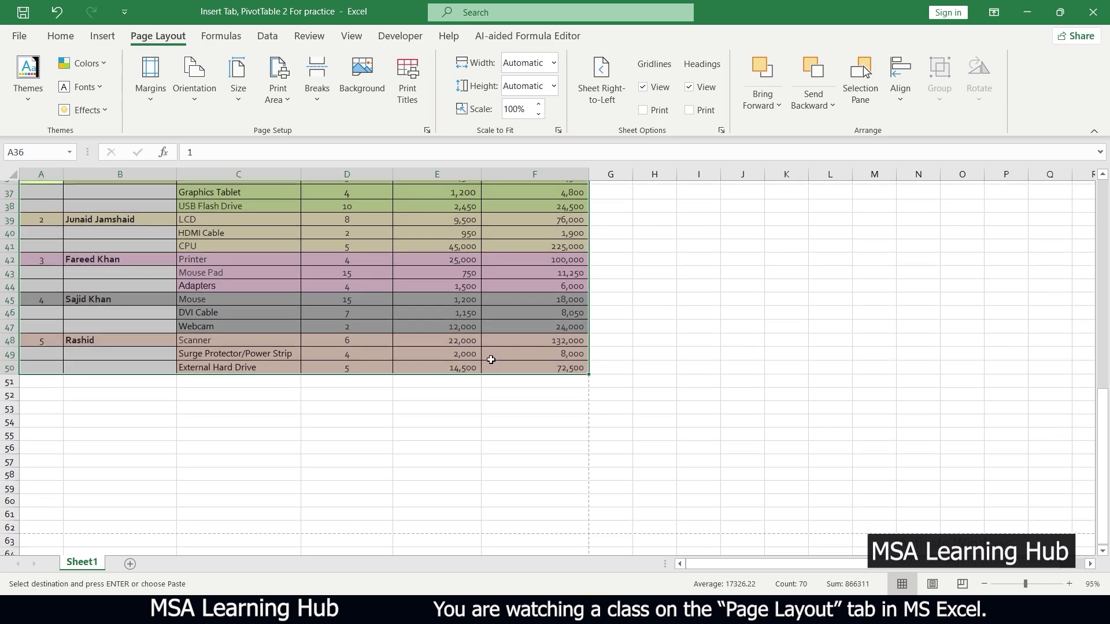
{"action": "scroll", "coordinate": [462, 387], "scroll_direction": "up", "scroll_amount": 12}
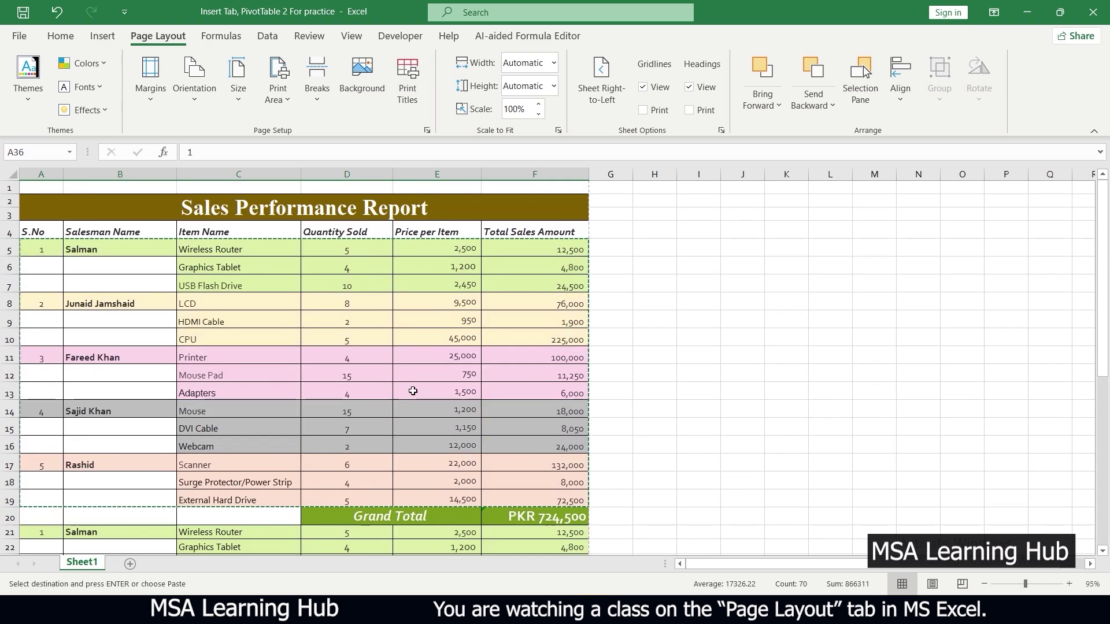
{"action": "left_click", "coordinate": [657, 297]}
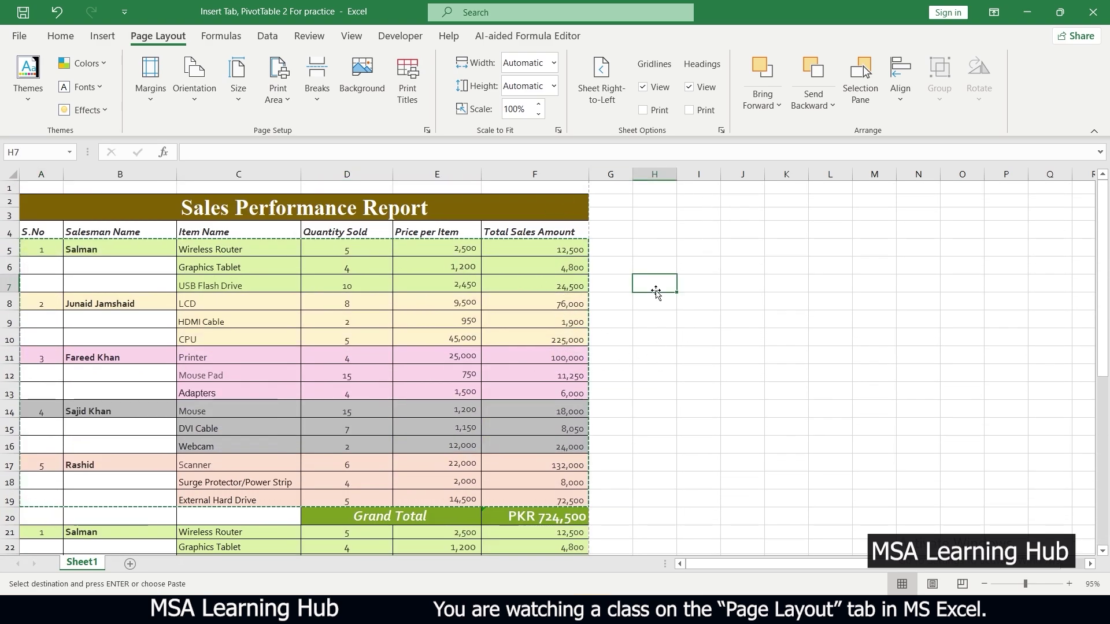
{"action": "key", "text": "Escape"}
Step: Compare the pages of the extended report in the print preview, looking for the column headings, and return to the worksheet
{"action": "key", "text": "ctrl+p"}
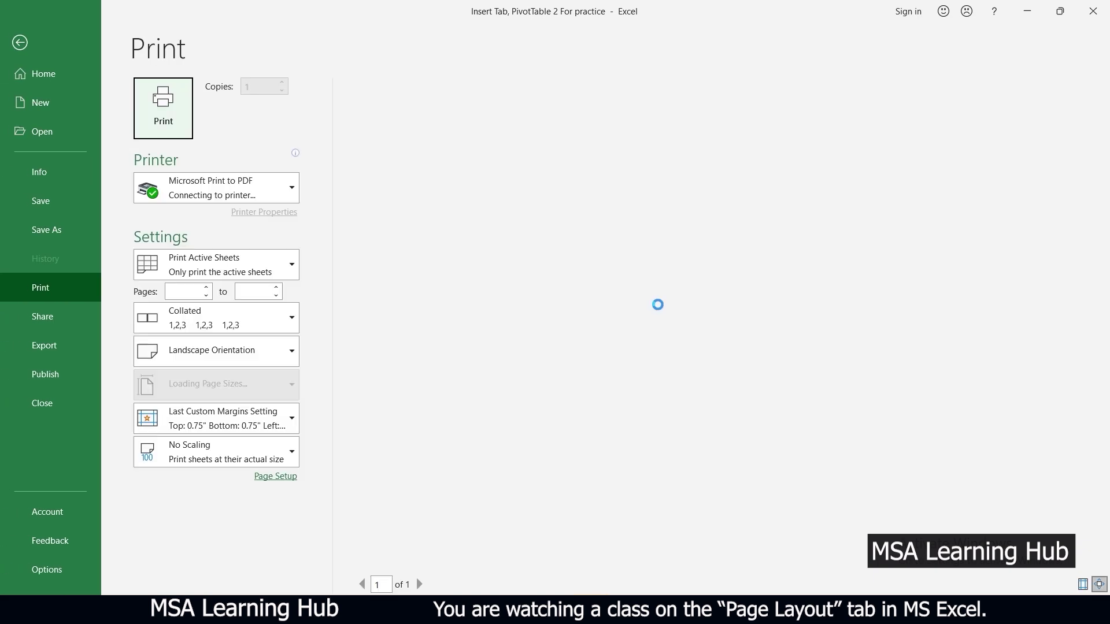
{"action": "scroll", "coordinate": [658, 305], "scroll_direction": "down", "scroll_amount": 2}
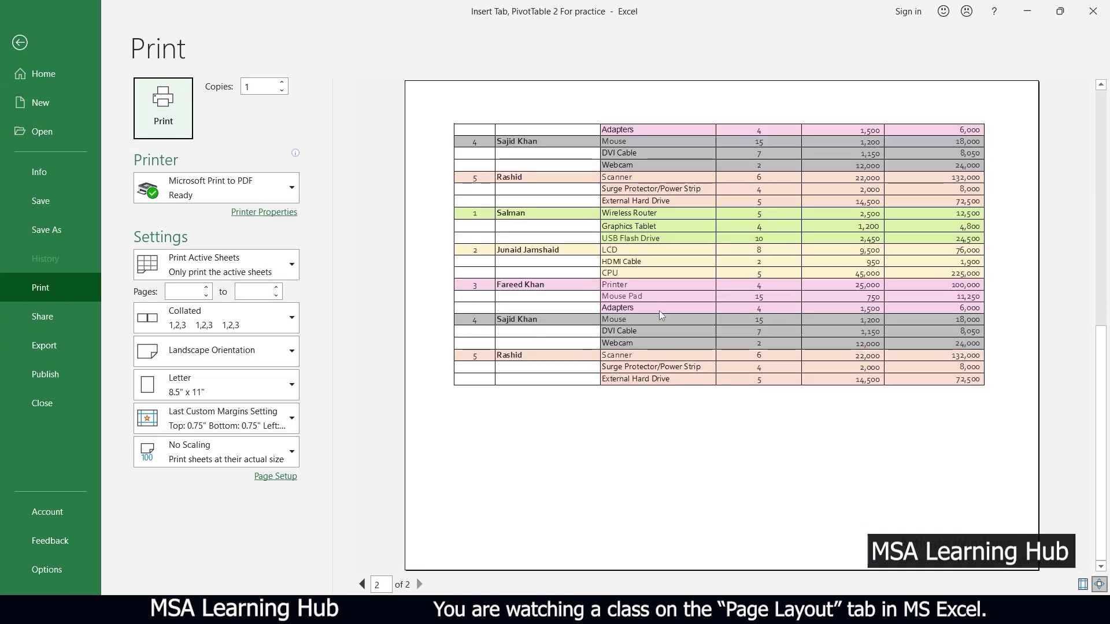
{"action": "scroll", "coordinate": [659, 310], "scroll_direction": "up", "scroll_amount": 2}
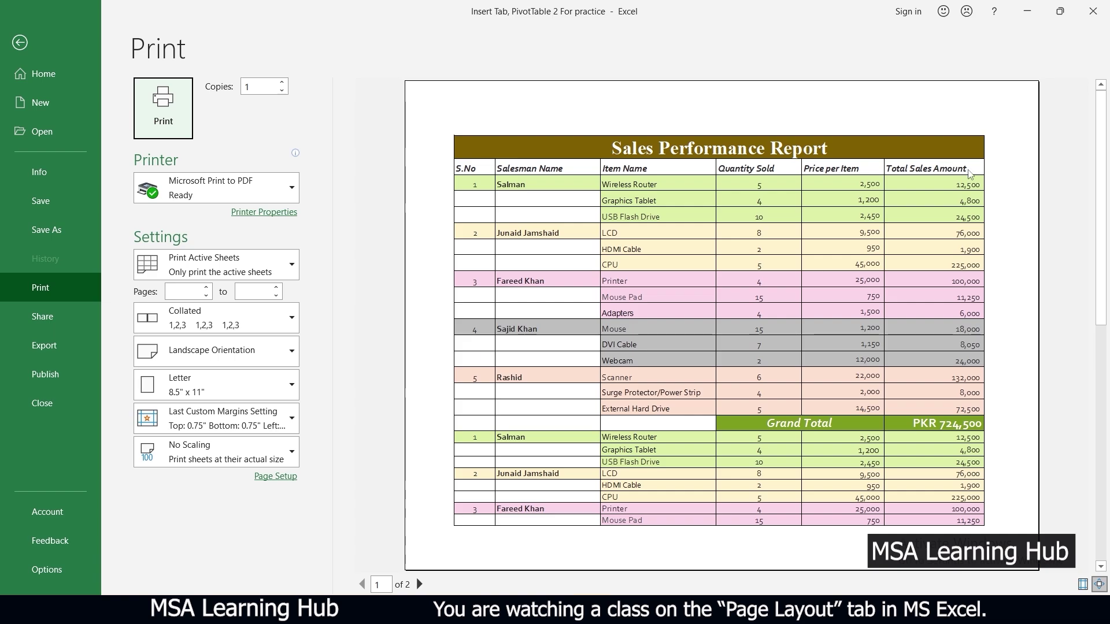
{"action": "scroll", "coordinate": [696, 315], "scroll_direction": "down", "scroll_amount": 1}
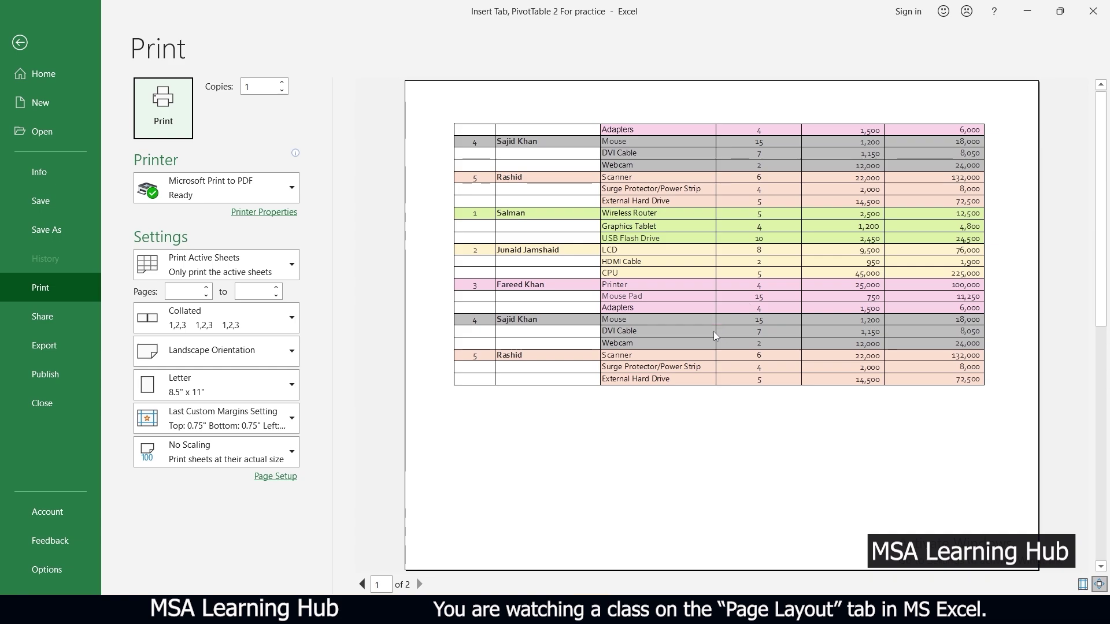
{"action": "key", "text": "Escape"}
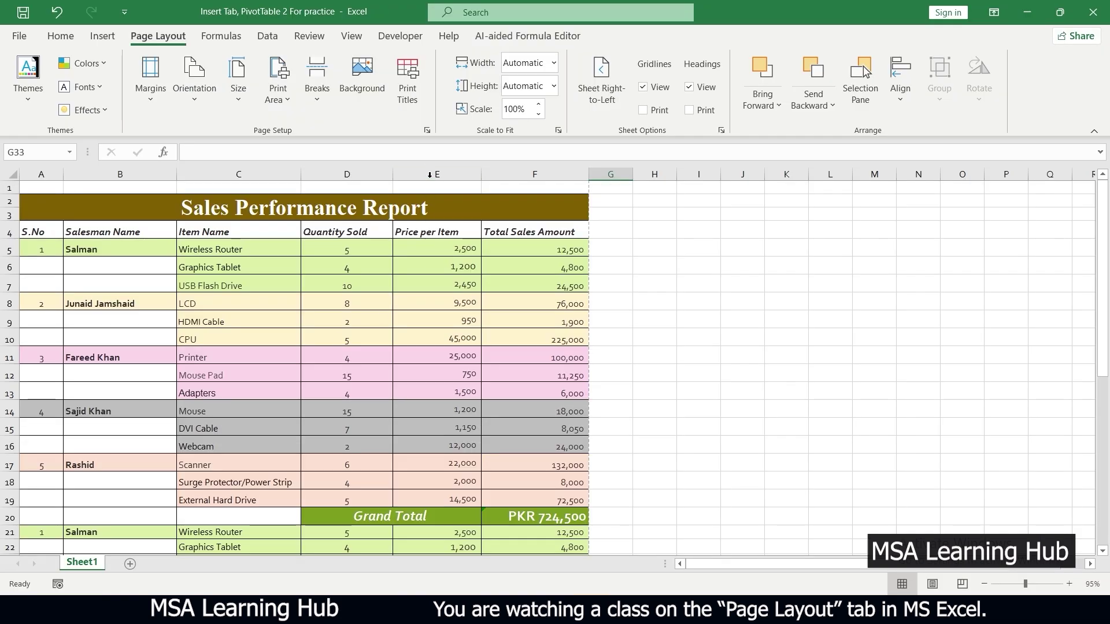
Step: Set row 4, containing the column headings, as the row to repeat at the top of every printed page
{"action": "left_click", "coordinate": [407, 95]}
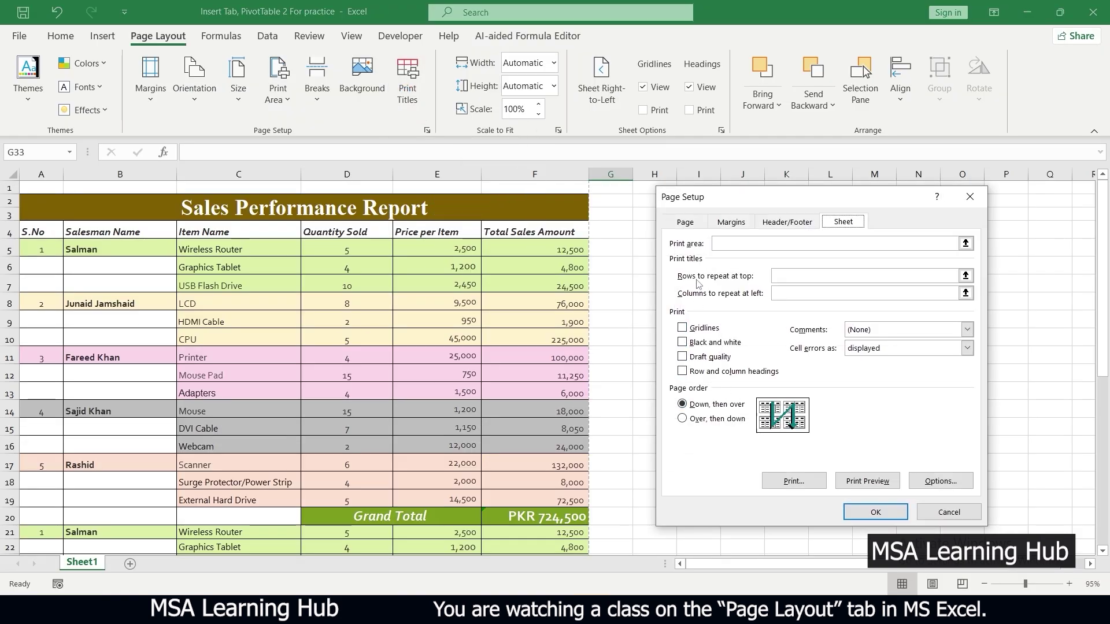
{"action": "left_click_drag", "start_coordinate": [758, 206], "coordinate": [698, 237]}
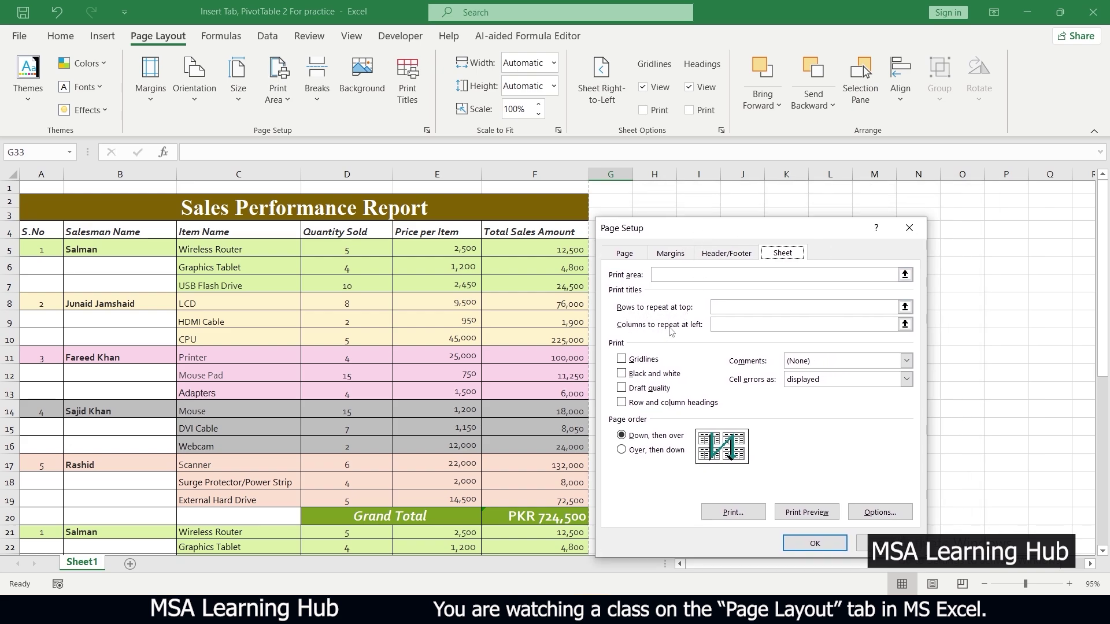
{"action": "left_click", "coordinate": [720, 308]}
{"action": "left_click", "coordinate": [749, 306]}
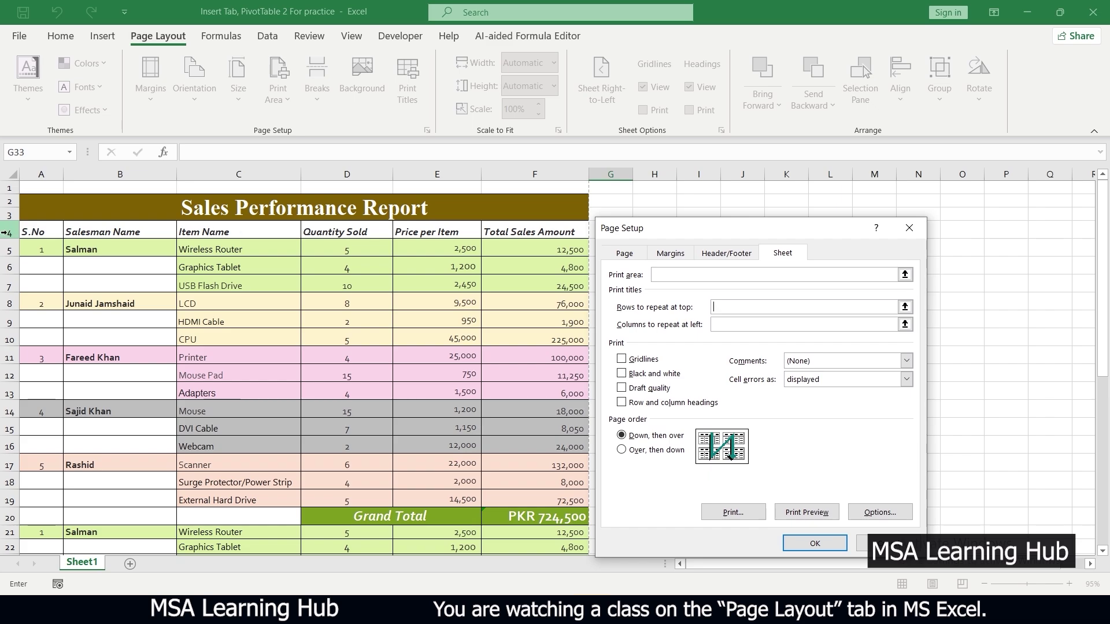
{"action": "left_click", "coordinate": [45, 232]}
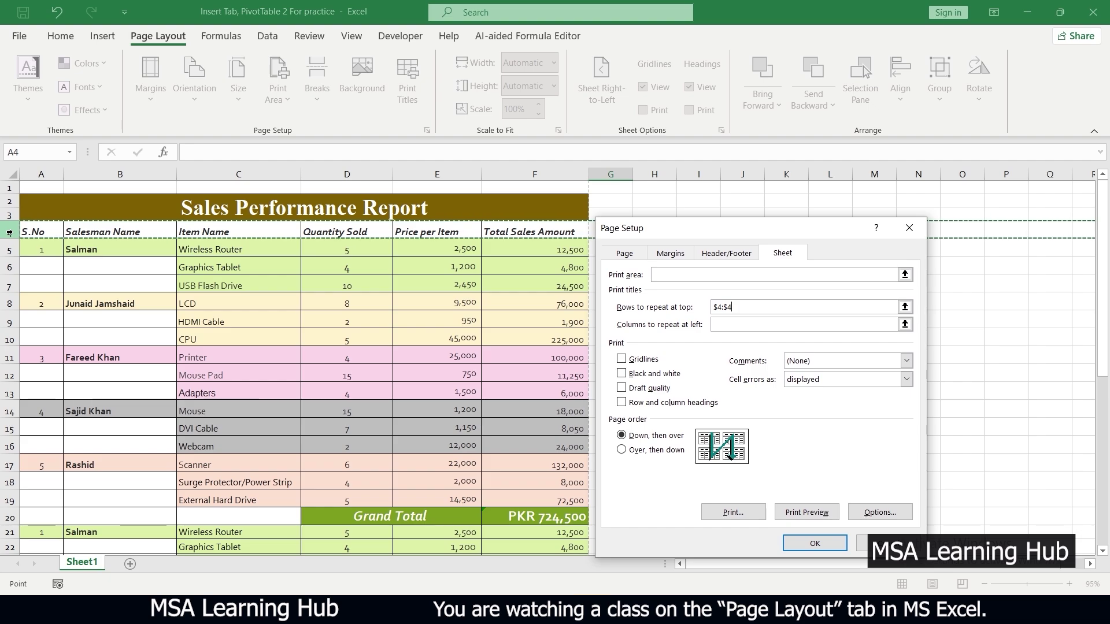
{"action": "left_click", "coordinate": [814, 544]}
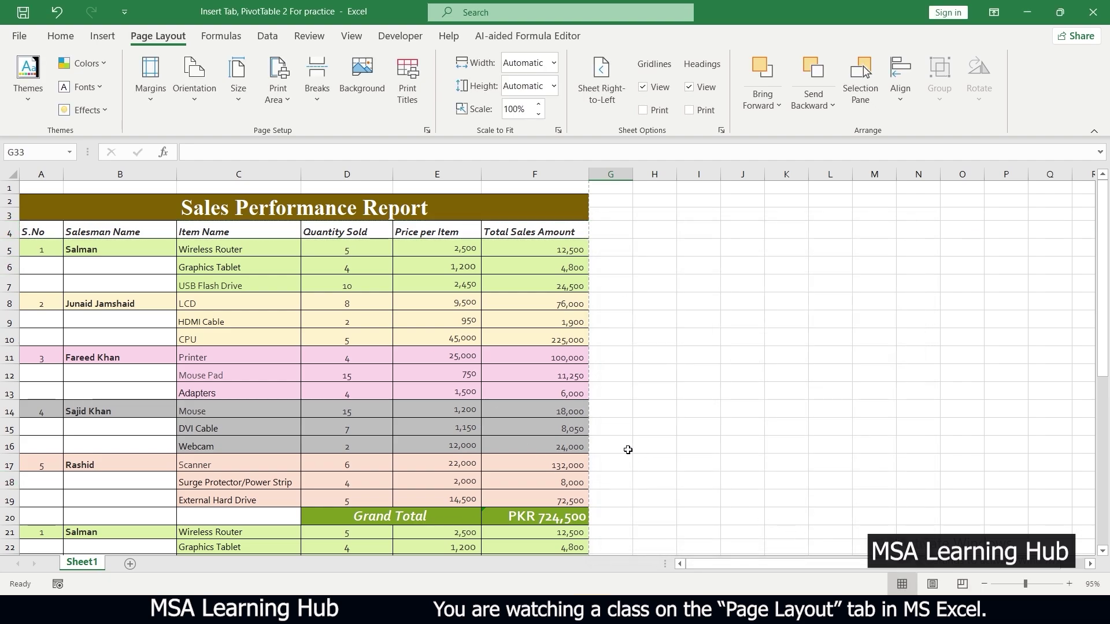
Step: Check both pages in the print preview for the repeated column headings and return to the worksheet
{"action": "key", "text": "ctrl+p"}
{"action": "scroll", "coordinate": [630, 448], "scroll_direction": "down", "scroll_amount": 1}
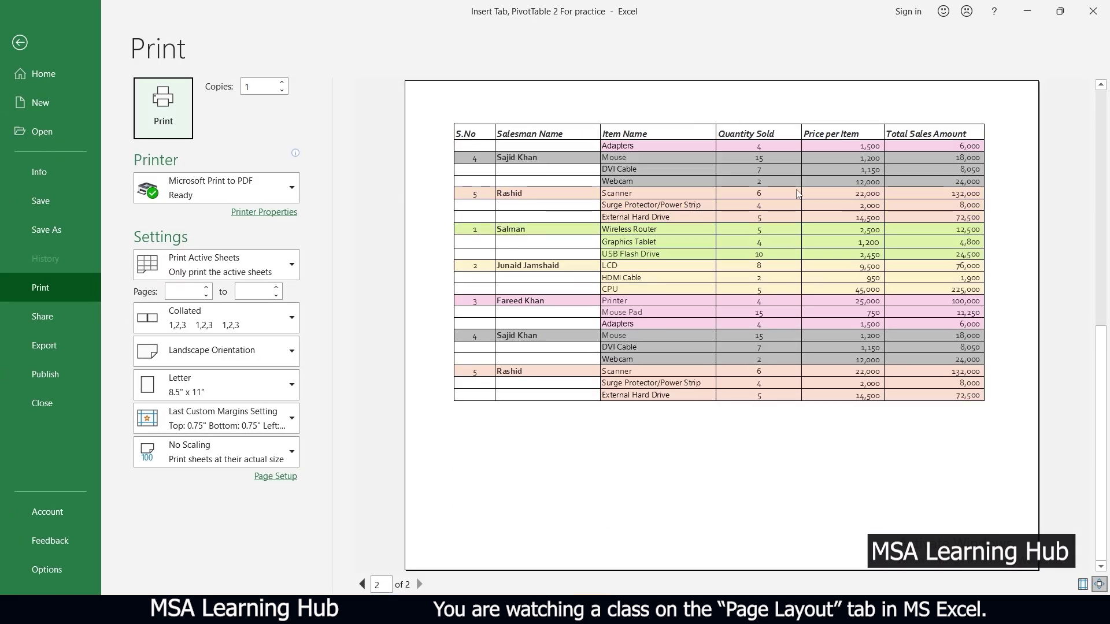
{"action": "scroll", "coordinate": [669, 309], "scroll_direction": "up", "scroll_amount": 1}
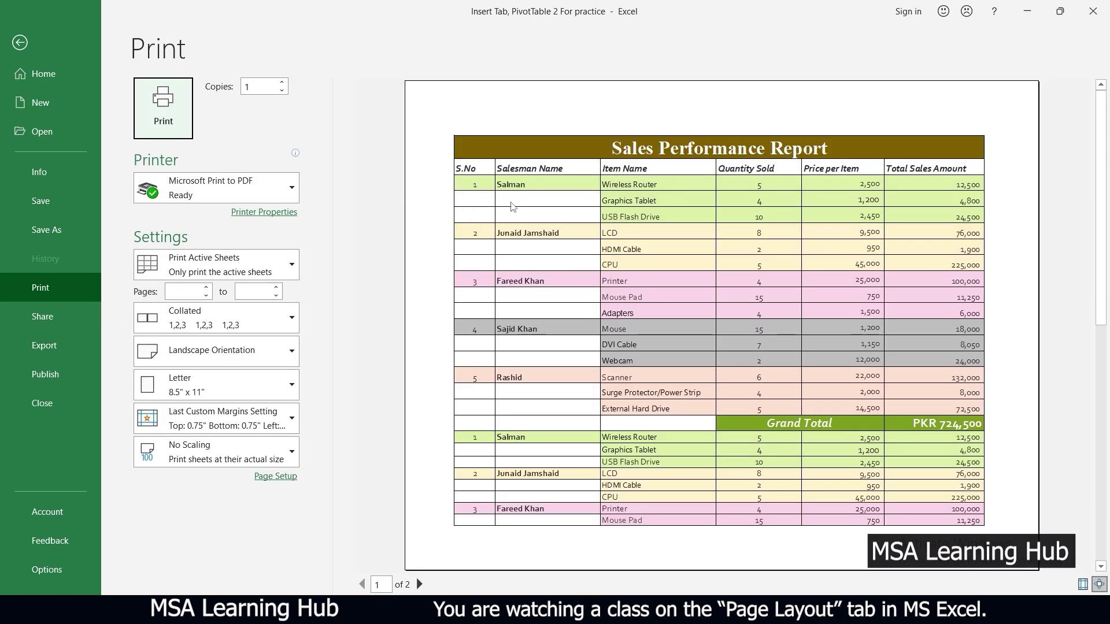
{"action": "scroll", "coordinate": [512, 207], "scroll_direction": "down", "scroll_amount": 1}
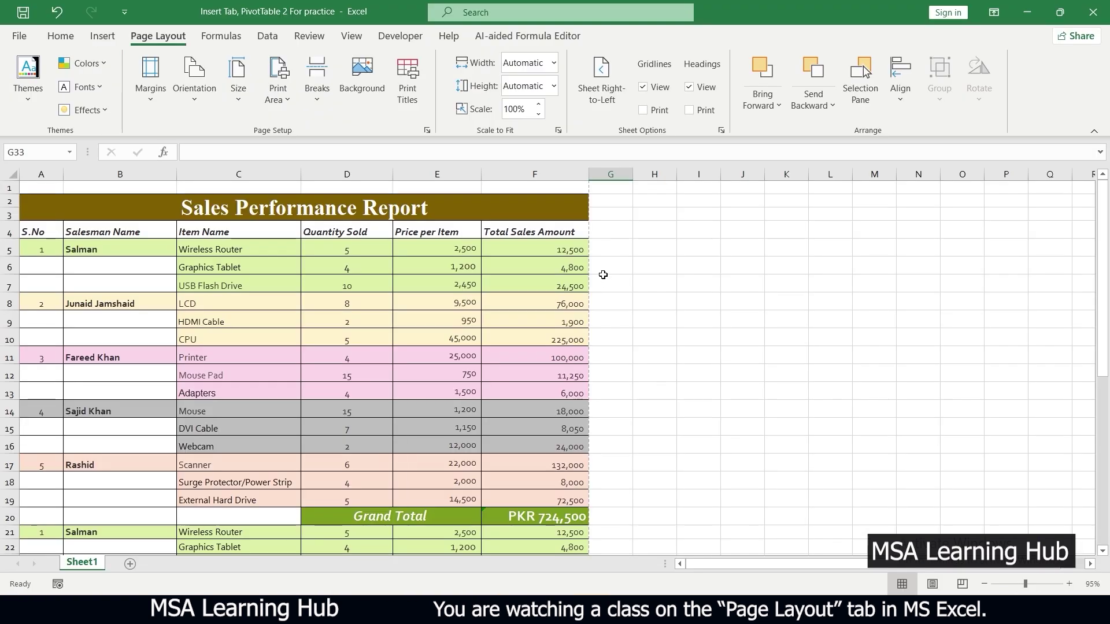
Step: Look through the extended report in the worksheet, comparing the heading row with the records around the page break
{"action": "scroll", "coordinate": [602, 279], "scroll_direction": "down", "scroll_amount": 5}
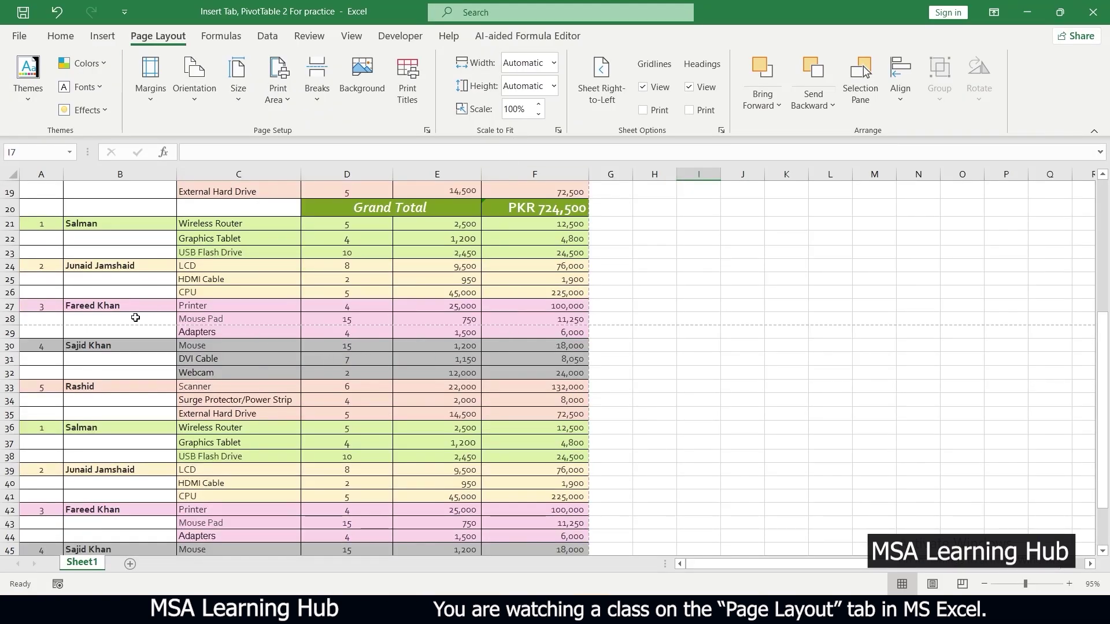
{"action": "scroll", "coordinate": [206, 323], "scroll_direction": "up", "scroll_amount": 6}
{"action": "scroll", "coordinate": [280, 335], "scroll_direction": "down", "scroll_amount": 7}
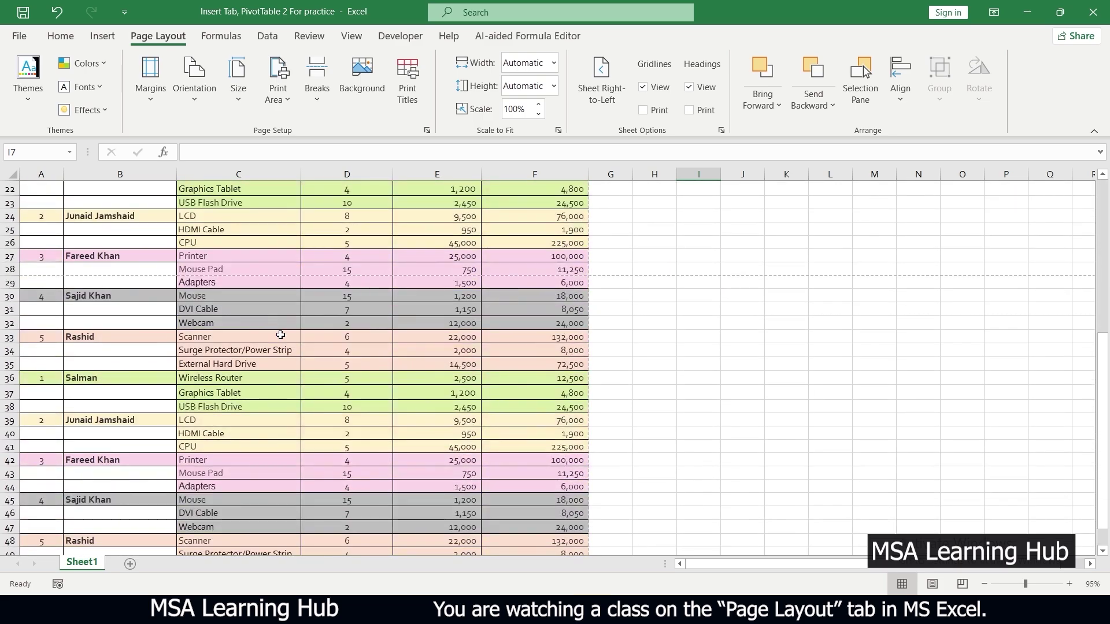
{"action": "scroll", "coordinate": [281, 335], "scroll_direction": "down", "scroll_amount": 7}
{"action": "scroll", "coordinate": [280, 335], "scroll_direction": "up", "scroll_amount": 7}
{"action": "scroll", "coordinate": [280, 335], "scroll_direction": "up", "scroll_amount": 5}
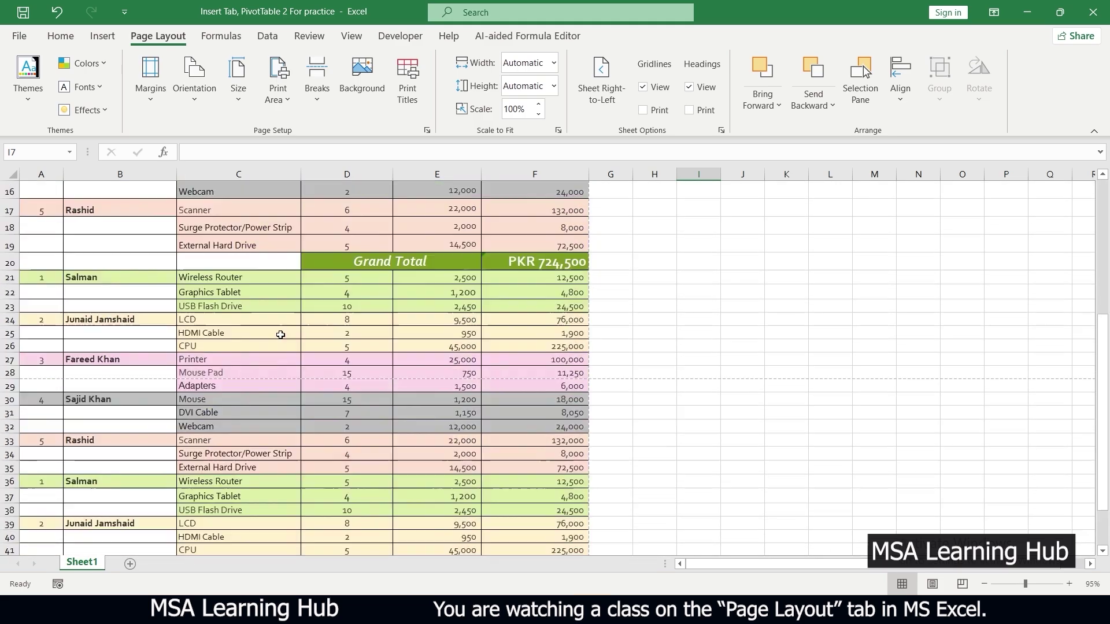
{"action": "scroll", "coordinate": [607, 493], "scroll_direction": "down", "scroll_amount": 1}
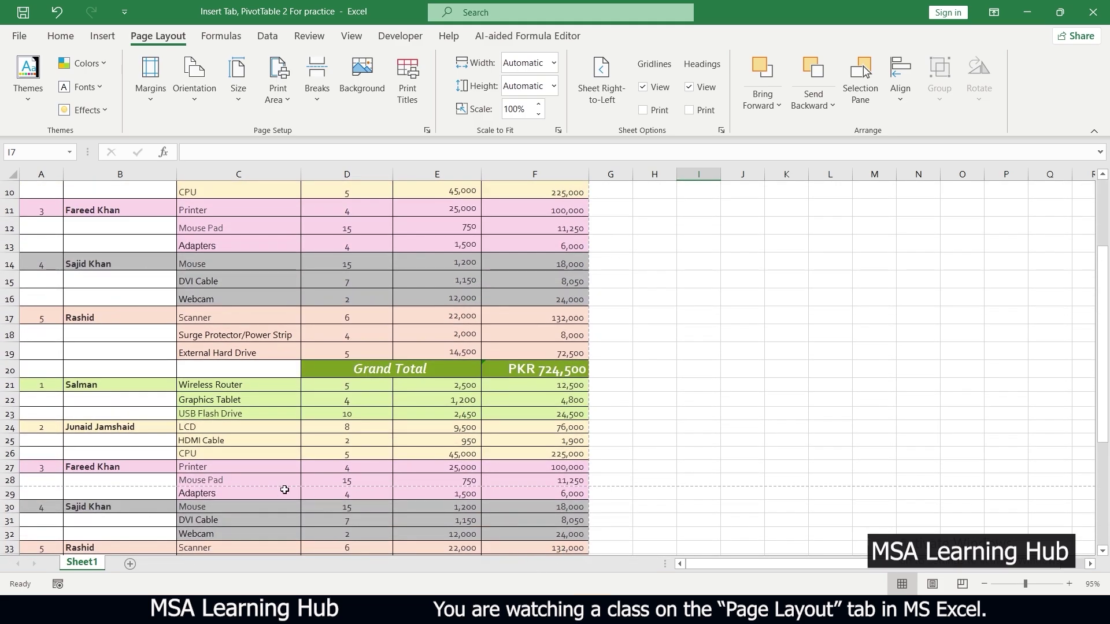
{"action": "scroll", "coordinate": [260, 462], "scroll_direction": "down", "scroll_amount": 1}
{"action": "scroll", "coordinate": [104, 438], "scroll_direction": "down", "scroll_amount": 6}
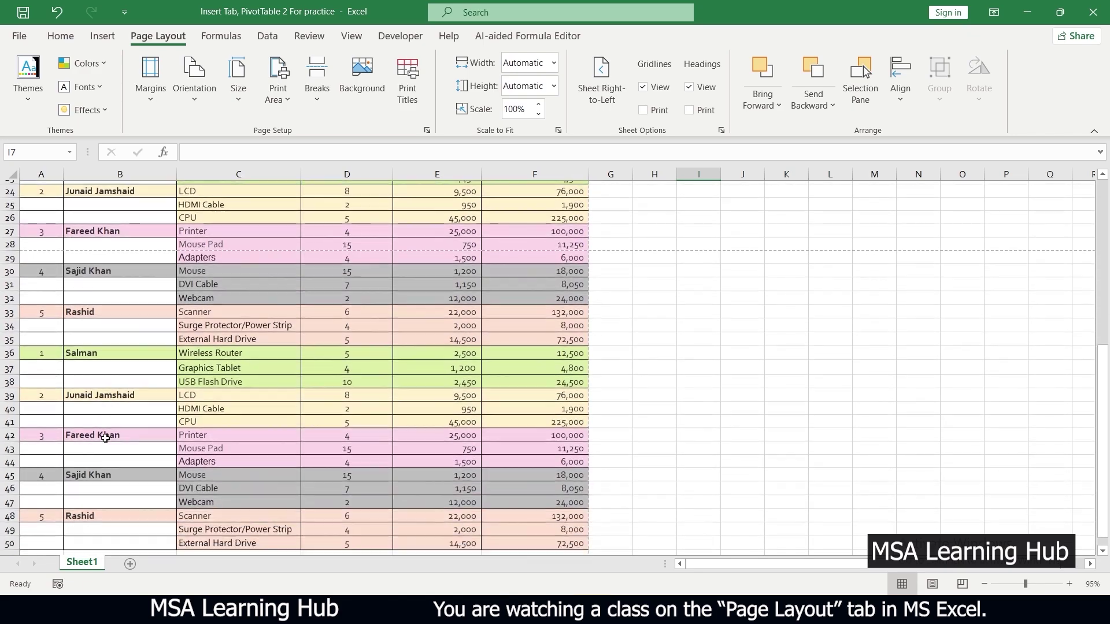
{"action": "scroll", "coordinate": [270, 466], "scroll_direction": "up", "scroll_amount": 10}
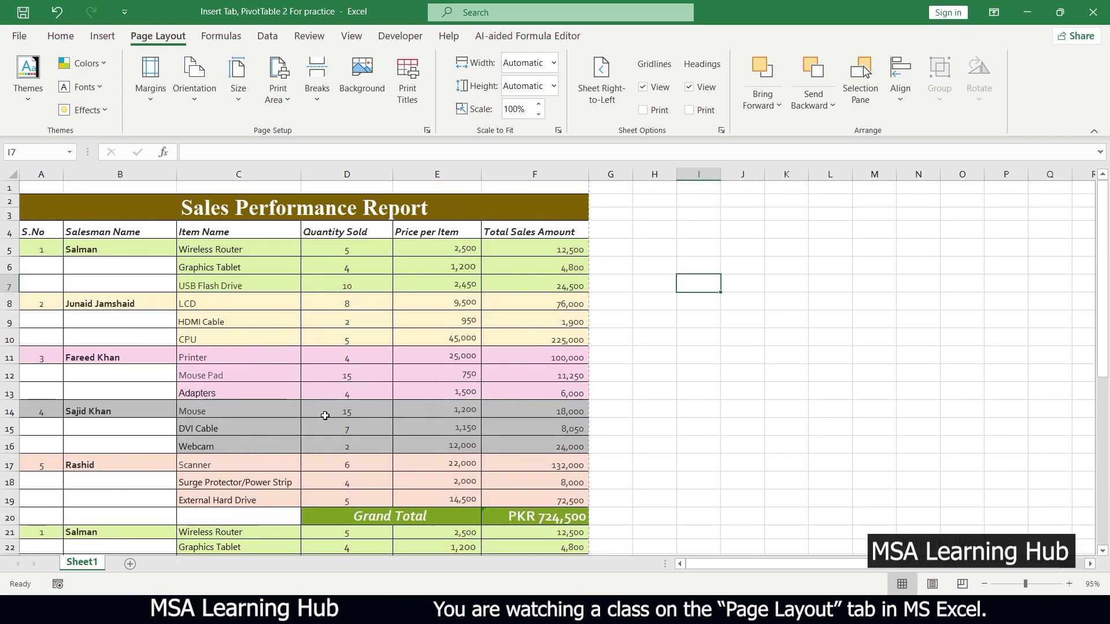
{"action": "scroll", "coordinate": [324, 416], "scroll_direction": "down", "scroll_amount": 6}
{"action": "scroll", "coordinate": [337, 411], "scroll_direction": "up", "scroll_amount": 6}
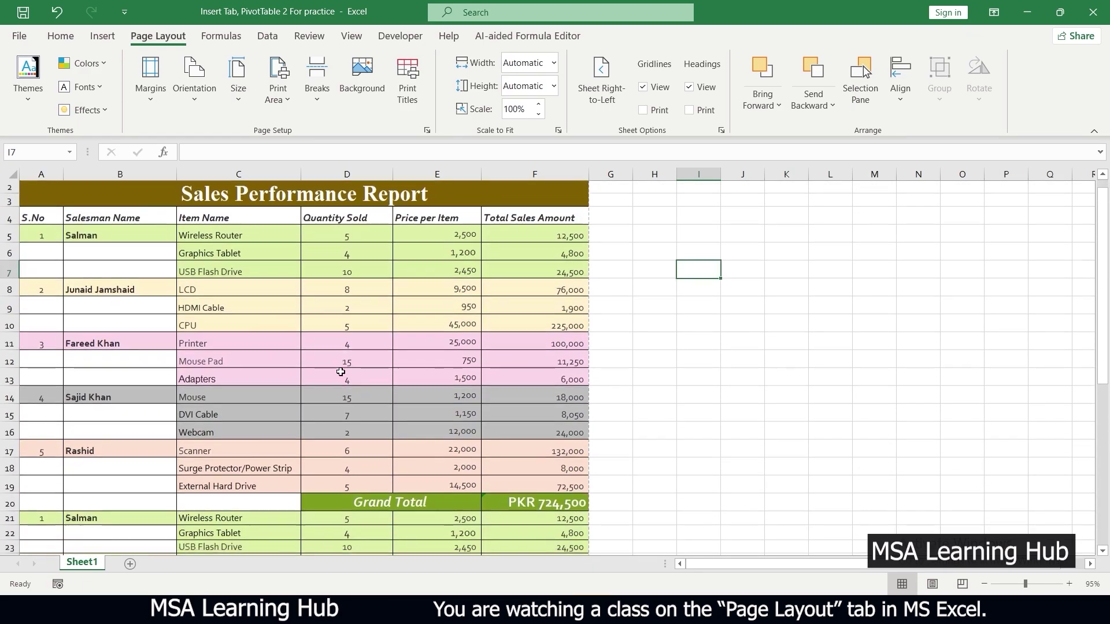
{"action": "scroll", "coordinate": [341, 372], "scroll_direction": "down", "scroll_amount": 5}
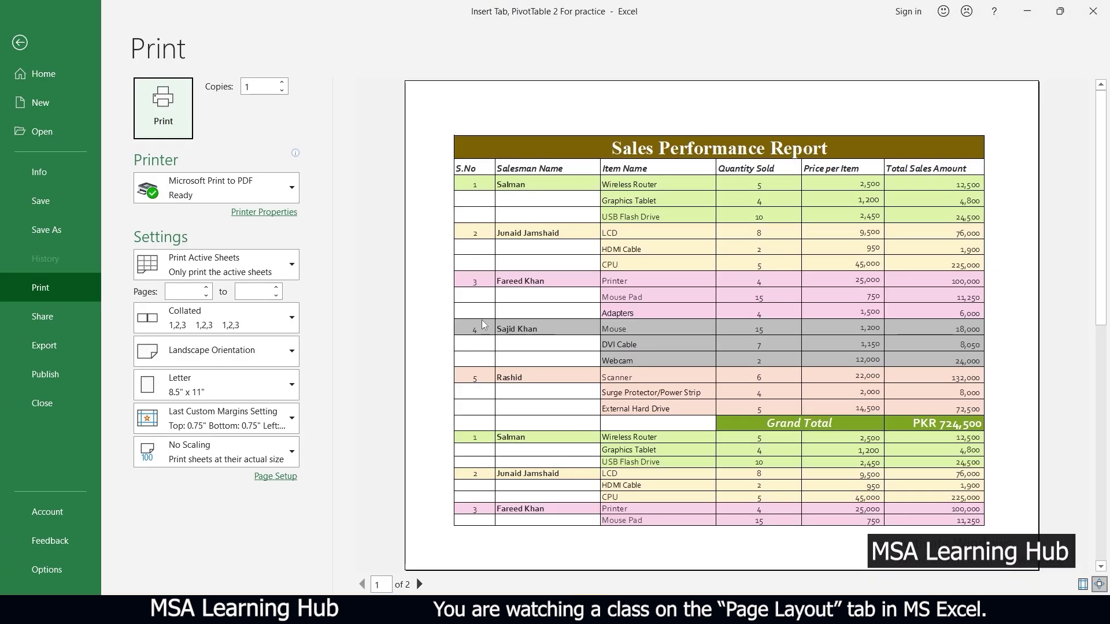
Step: Compare the worksheet's records with both pages of the print preview once more, checking the headings on page 2
{"action": "scroll", "coordinate": [668, 385], "scroll_direction": "down", "scroll_amount": 1}
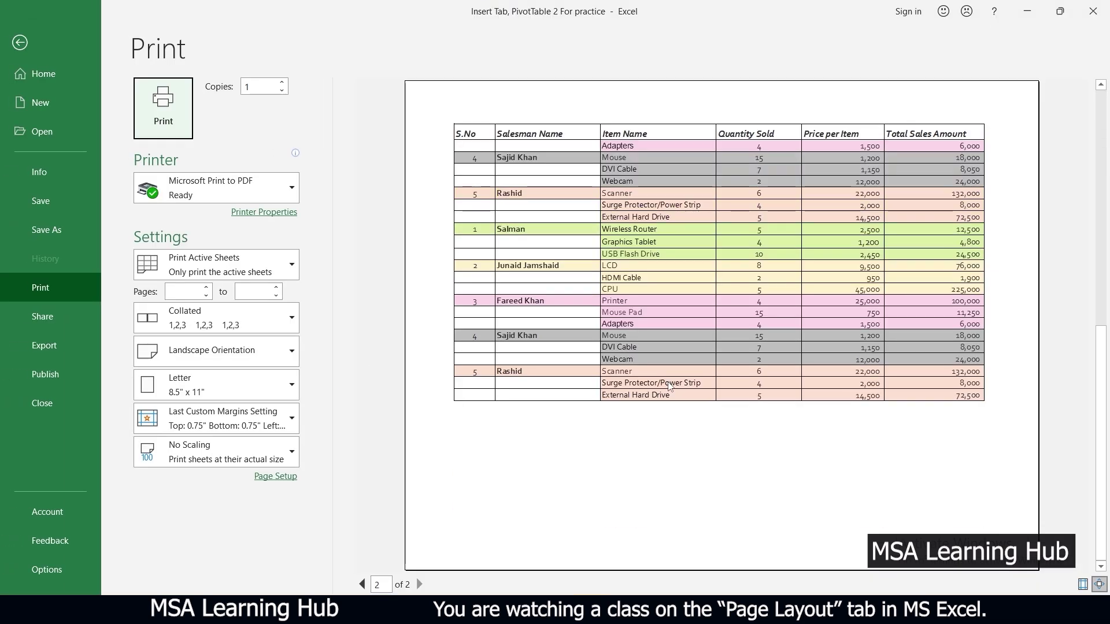
{"action": "scroll", "coordinate": [669, 386], "scroll_direction": "up", "scroll_amount": 1}
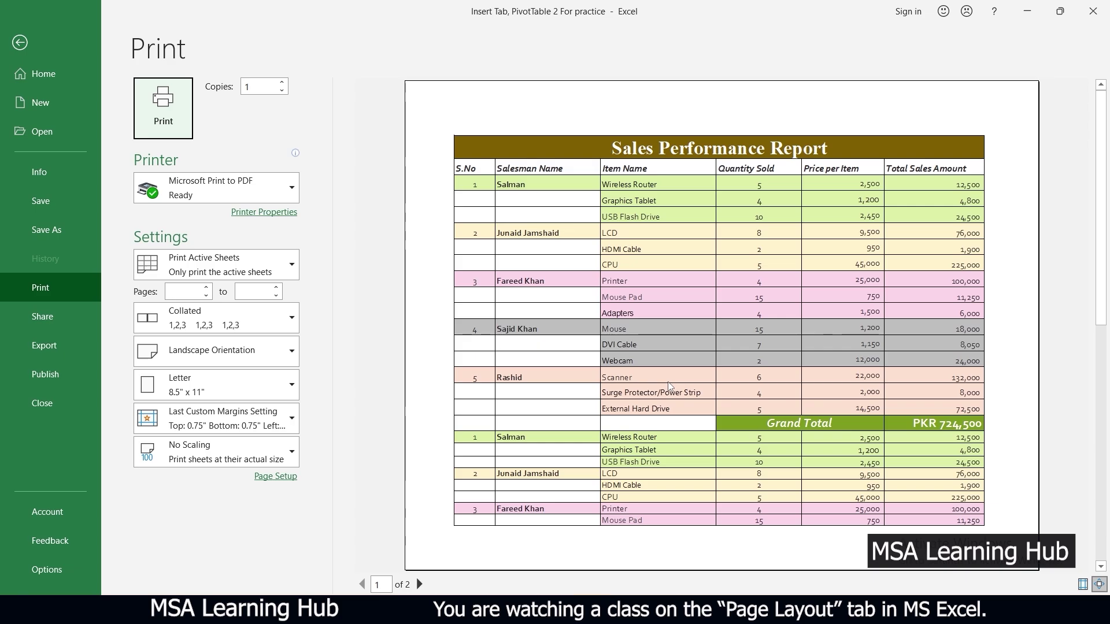
{"action": "key", "text": "Escape"}
{"action": "scroll", "coordinate": [384, 344], "scroll_direction": "down", "scroll_amount": 4}
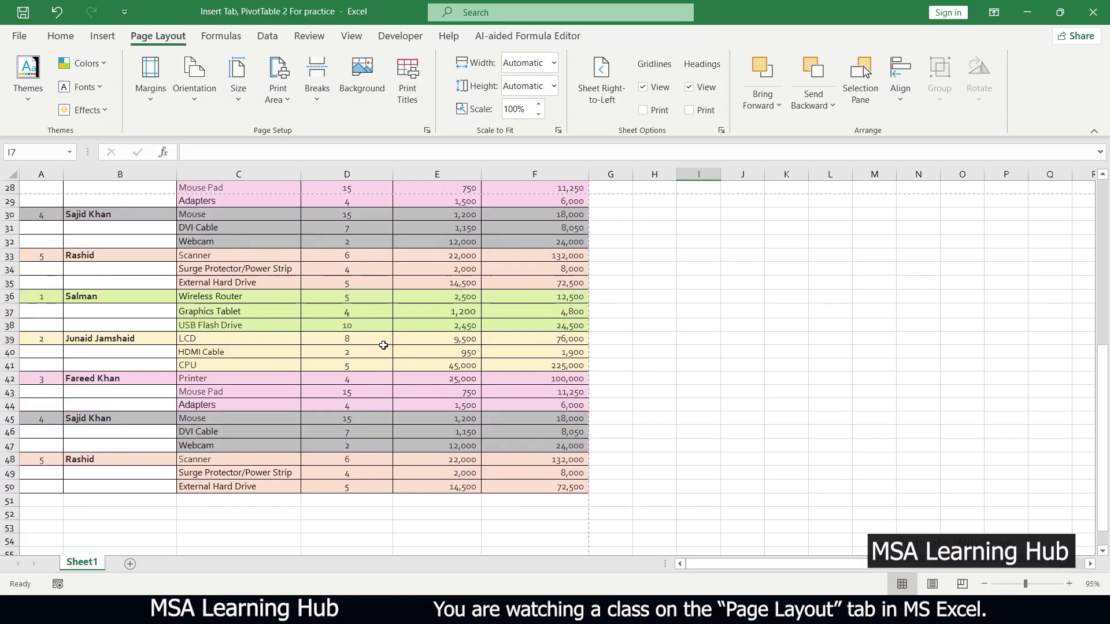
{"action": "scroll", "coordinate": [377, 374], "scroll_direction": "up", "scroll_amount": 9}
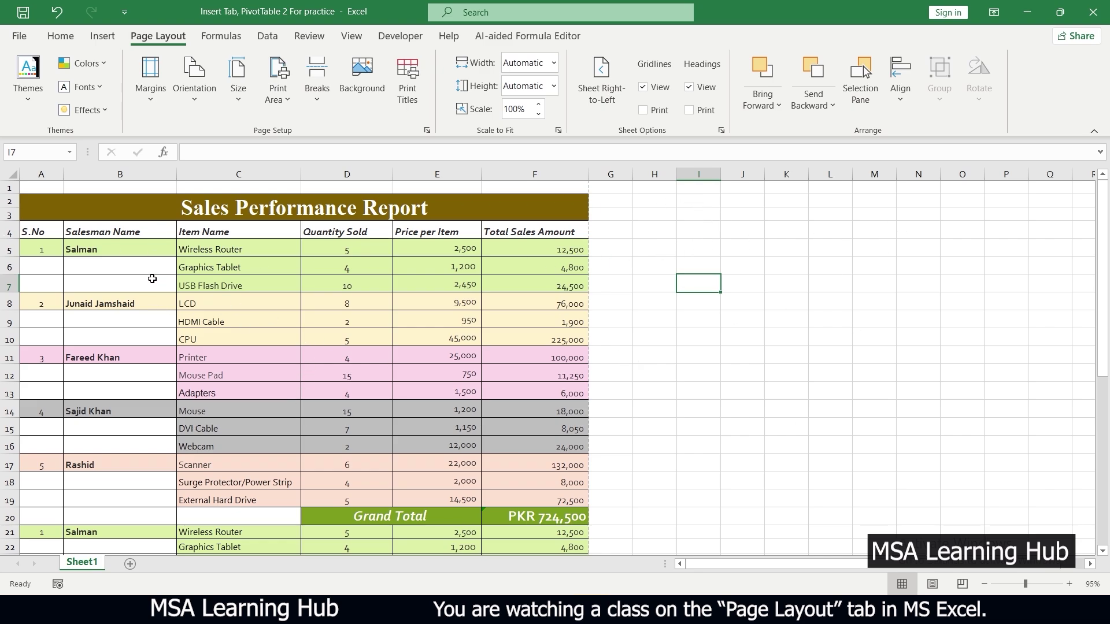
{"action": "left_click_drag", "start_coordinate": [91, 250], "coordinate": [327, 572]}
{"action": "scroll", "coordinate": [404, 372], "scroll_direction": "up", "scroll_amount": 5}
{"action": "scroll", "coordinate": [404, 372], "scroll_direction": "up", "scroll_amount": 1}
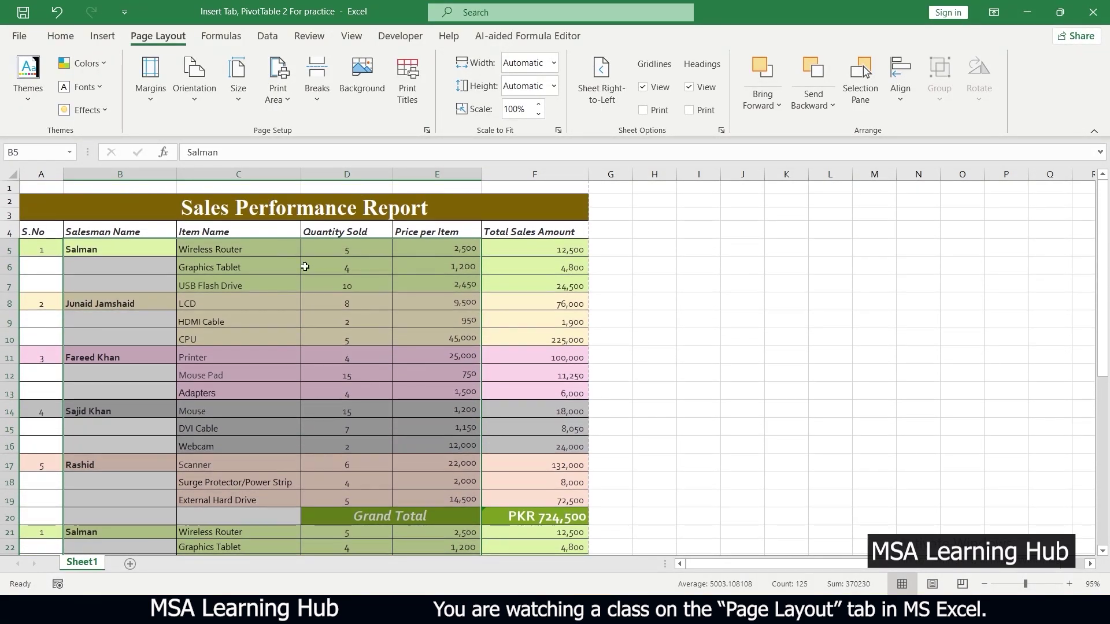
{"action": "left_click", "coordinate": [237, 264]}
Step: Copy the item, quantity, price and total columns in C5:F50 and paste them beside the report, starting at G5
{"action": "left_click_drag", "start_coordinate": [237, 247], "coordinate": [549, 512]}
{"action": "key", "text": "ctrl+c"}
{"action": "scroll", "coordinate": [644, 461], "scroll_direction": "up", "scroll_amount": 8}
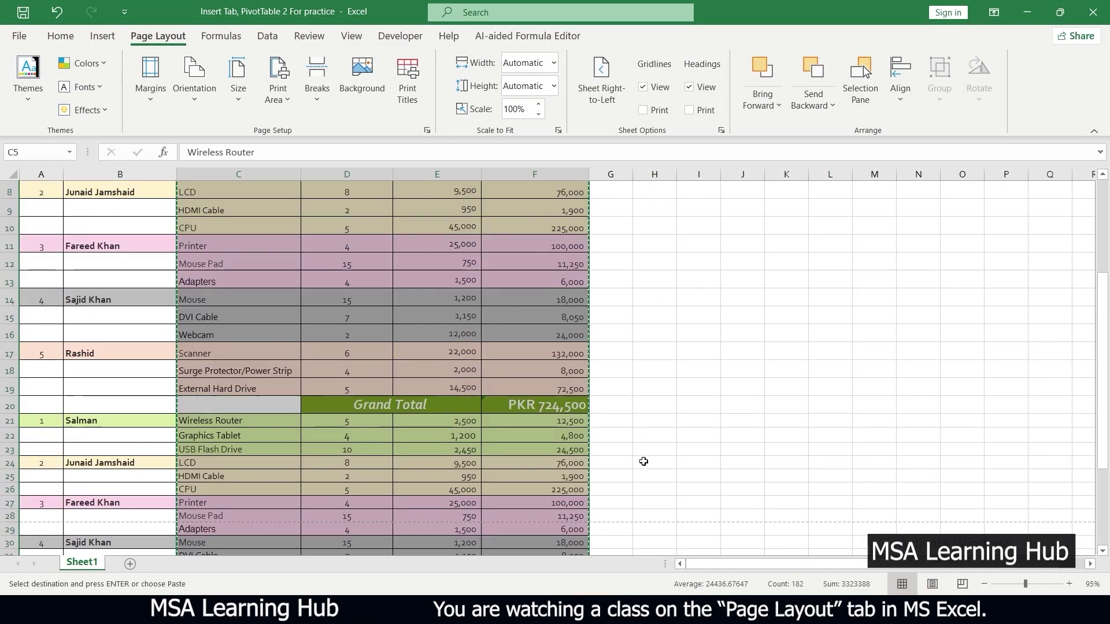
{"action": "left_click", "coordinate": [598, 249]}
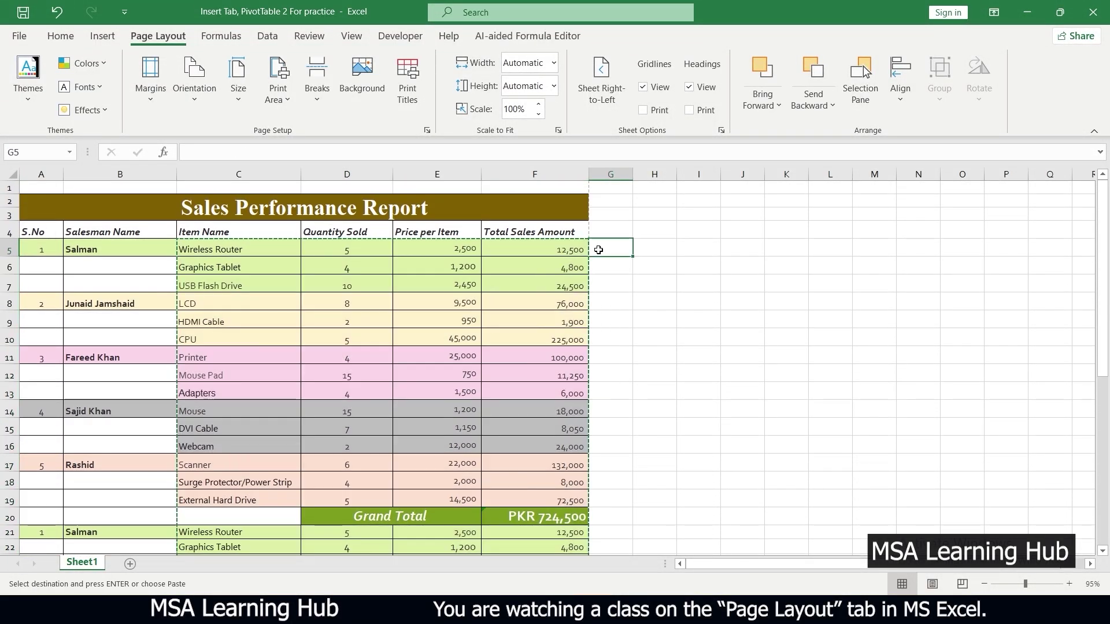
{"action": "key", "text": "ctrl+v"}
Step: Fit the widths of the pasted columns G to J to their contents and end copy mode
{"action": "double_click", "coordinate": [633, 174]}
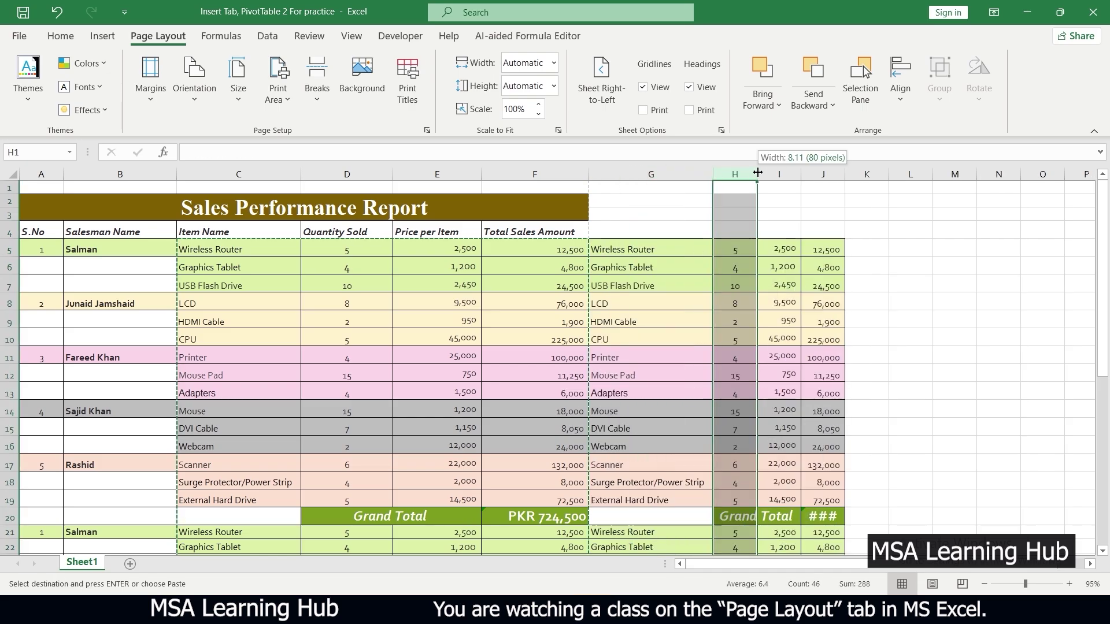
{"action": "double_click", "coordinate": [677, 174]}
{"action": "left_click", "coordinate": [877, 319]}
{"action": "left_click_drag", "start_coordinate": [768, 174], "coordinate": [916, 174]}
{"action": "scroll", "coordinate": [482, 428], "scroll_direction": "down", "scroll_amount": 9}
{"action": "scroll", "coordinate": [482, 428], "scroll_direction": "up", "scroll_amount": 9}
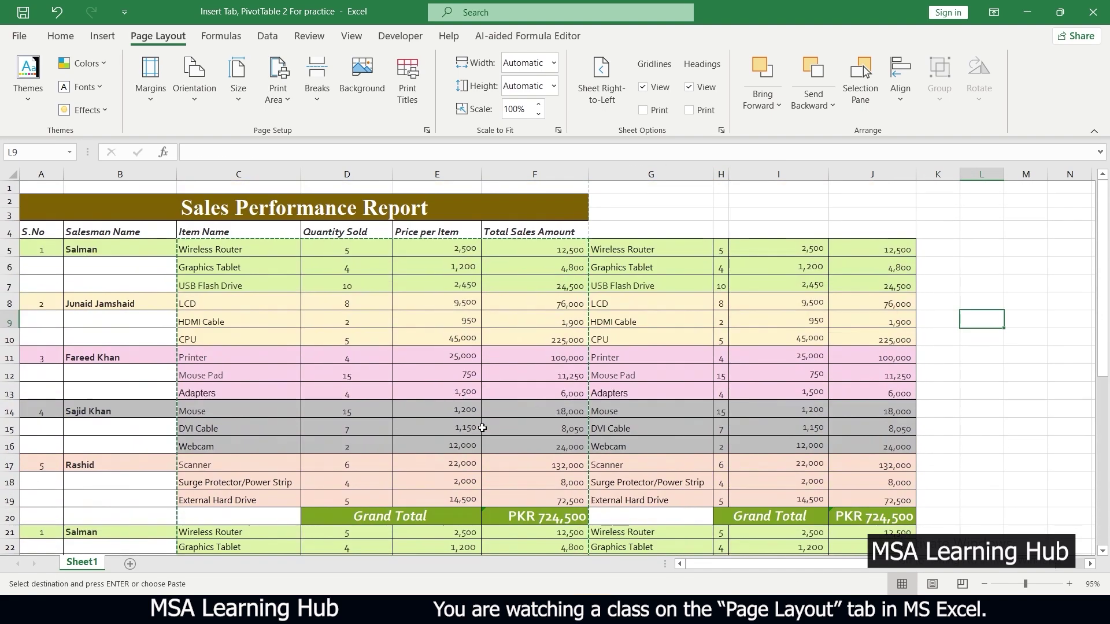
{"action": "left_click", "coordinate": [779, 194]}
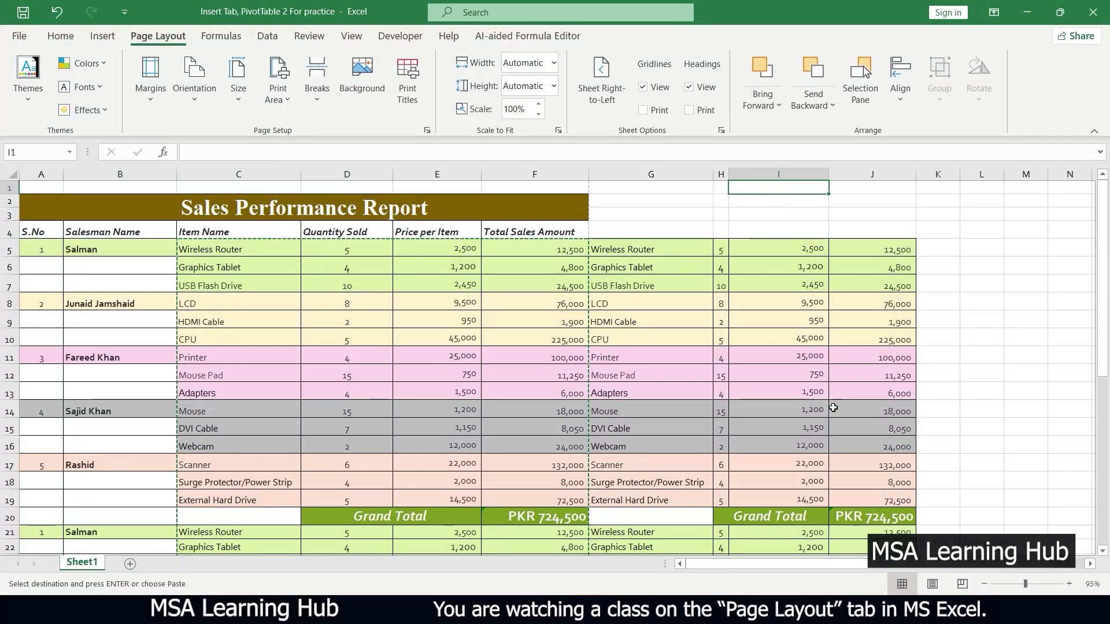
{"action": "key", "text": "Escape"}
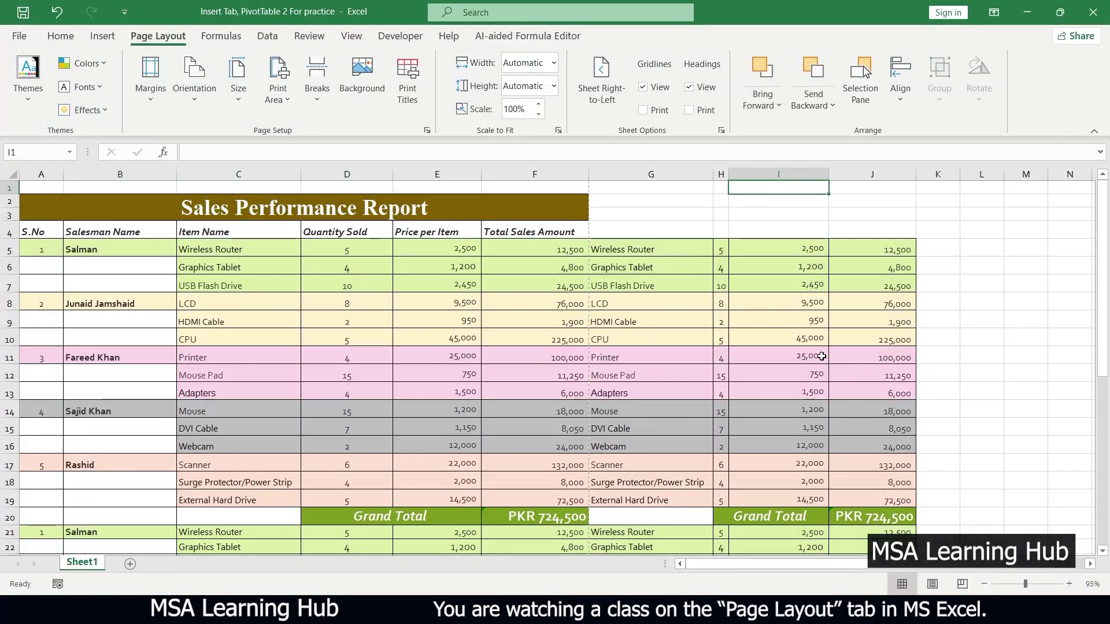
Step: Review the widened report and all its pages in the print preview, and return to the worksheet
{"action": "scroll", "coordinate": [740, 373], "scroll_direction": "down", "scroll_amount": 5}
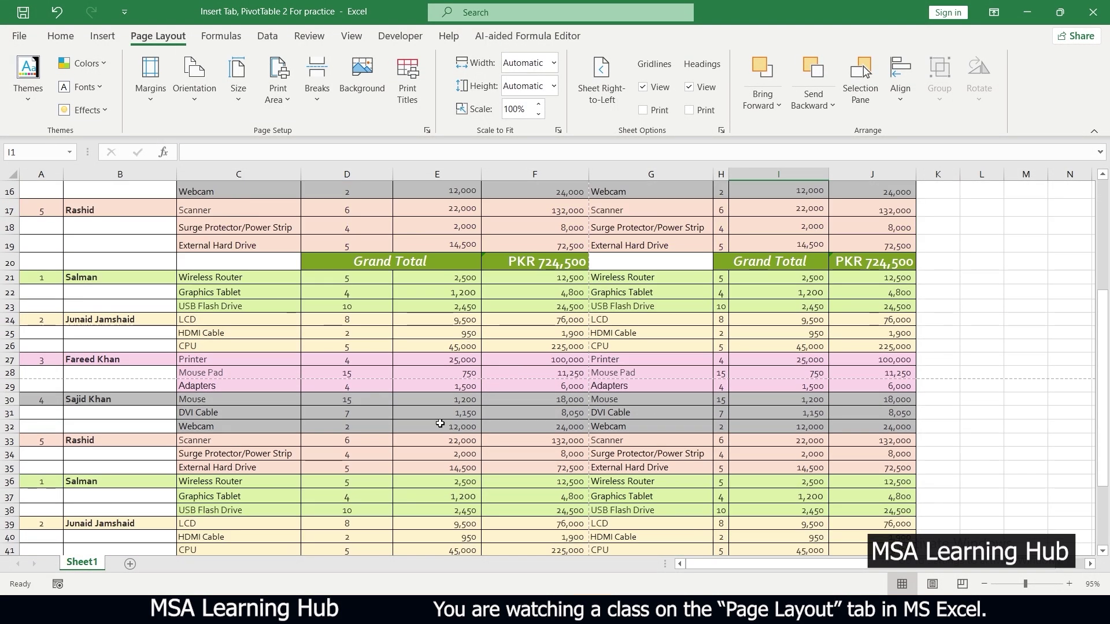
{"action": "scroll", "coordinate": [467, 415], "scroll_direction": "up", "scroll_amount": 5}
{"action": "key", "text": "ctrl+p"}
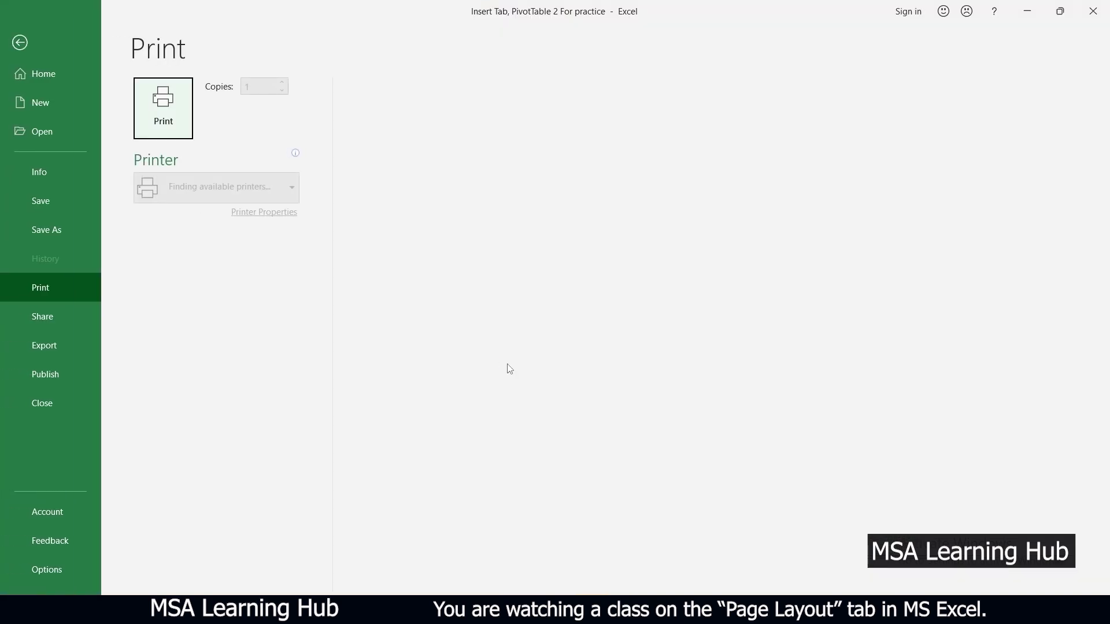
{"action": "scroll", "coordinate": [702, 376], "scroll_direction": "down", "scroll_amount": 3}
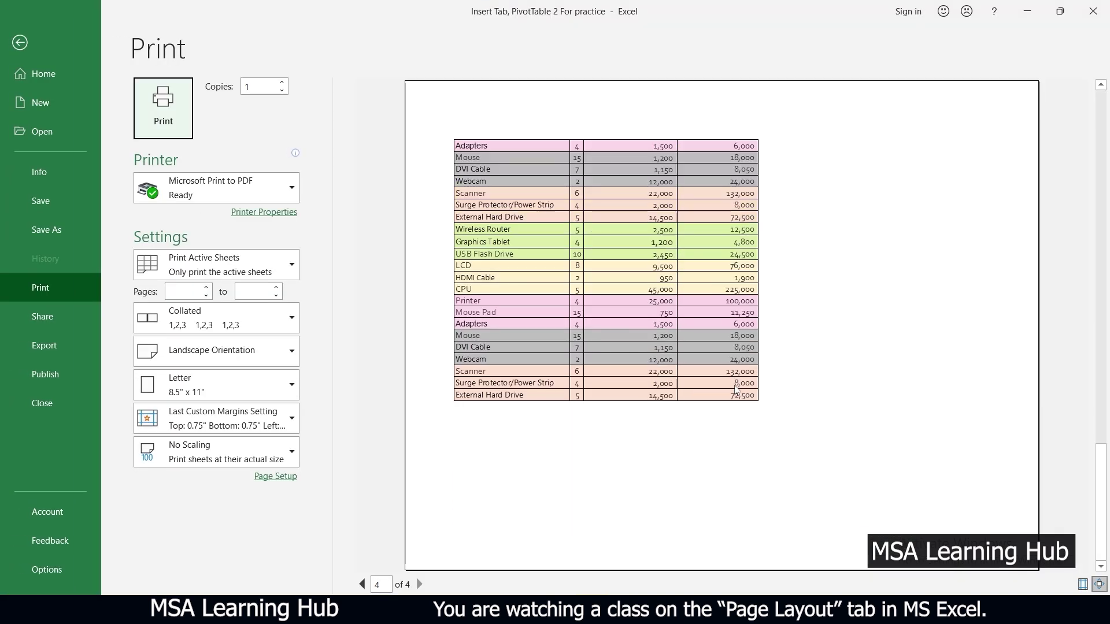
{"action": "scroll", "coordinate": [734, 385], "scroll_direction": "up", "scroll_amount": 3}
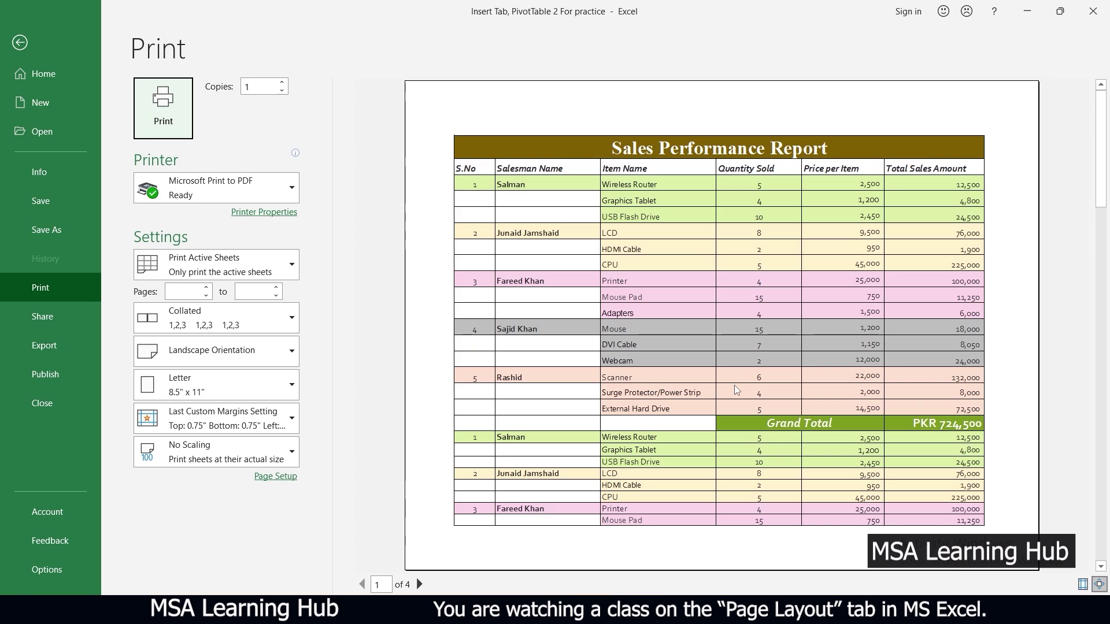
{"action": "key", "text": "Escape"}
Step: Scale the printout of the widened report to a width of 1 page
{"action": "scroll", "coordinate": [502, 346], "scroll_direction": "down", "scroll_amount": 1}
{"action": "scroll", "coordinate": [500, 372], "scroll_direction": "down", "scroll_amount": 7}
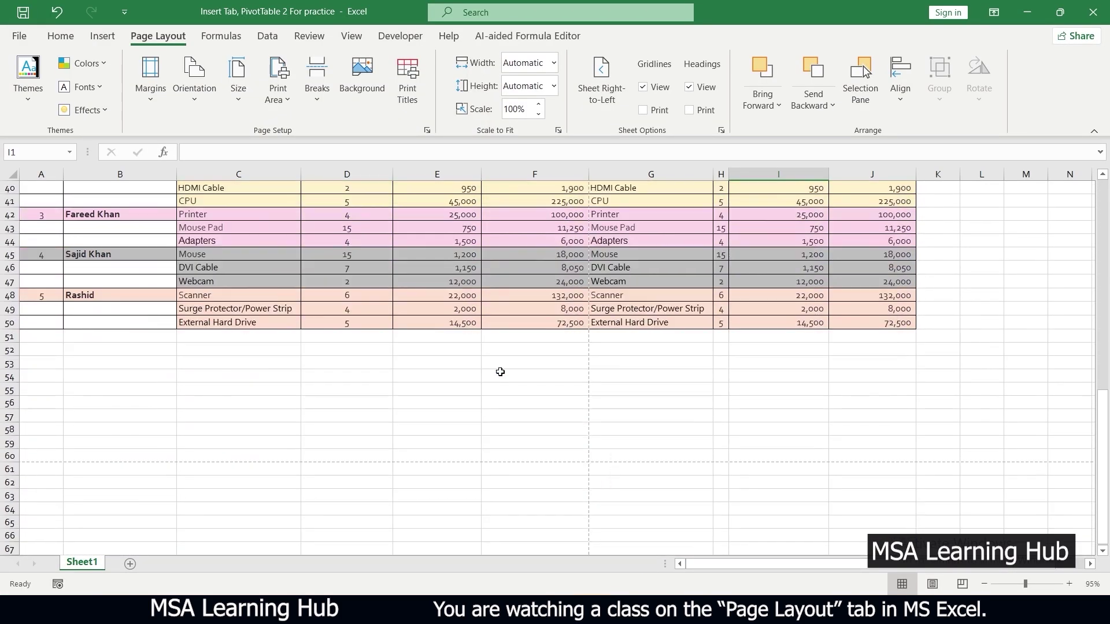
{"action": "scroll", "coordinate": [500, 371], "scroll_direction": "up", "scroll_amount": 13}
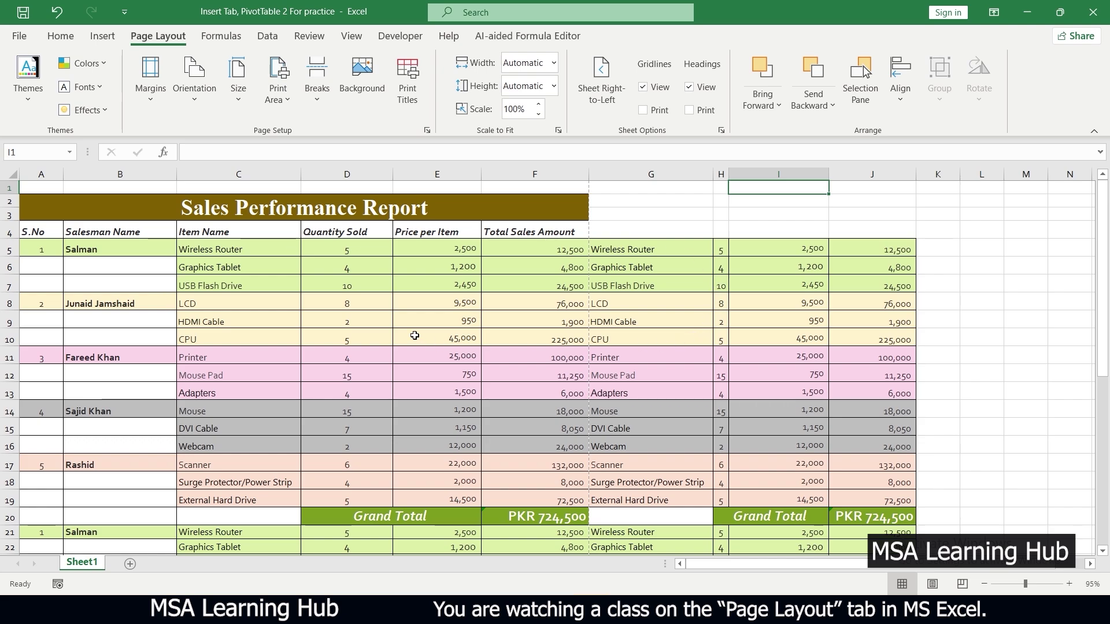
{"action": "left_click", "coordinate": [554, 64]}
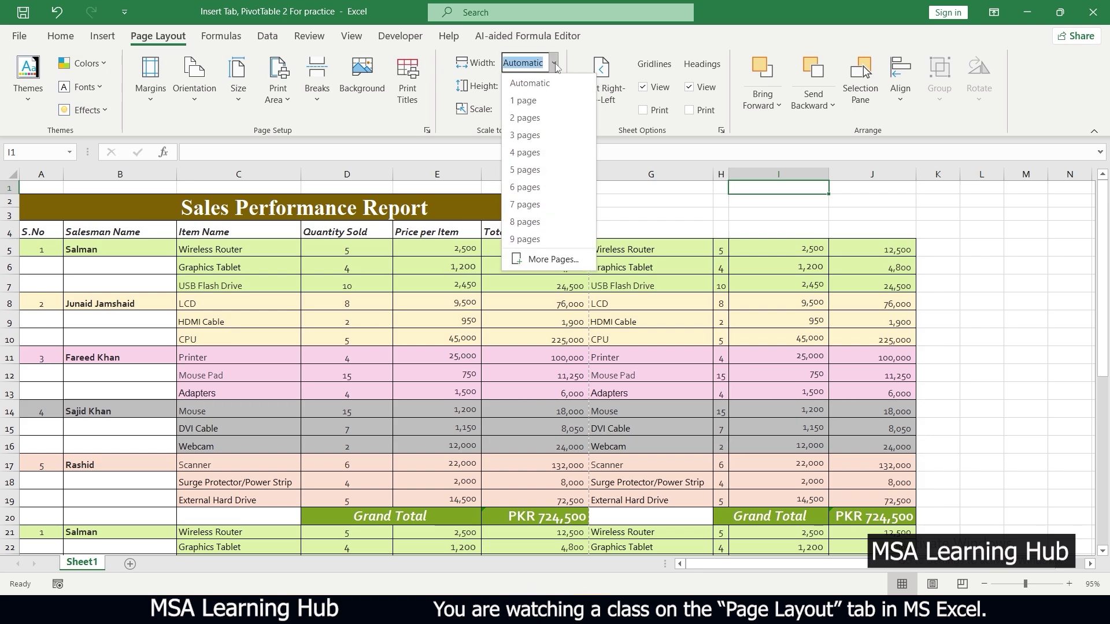
{"action": "left_click", "coordinate": [533, 100]}
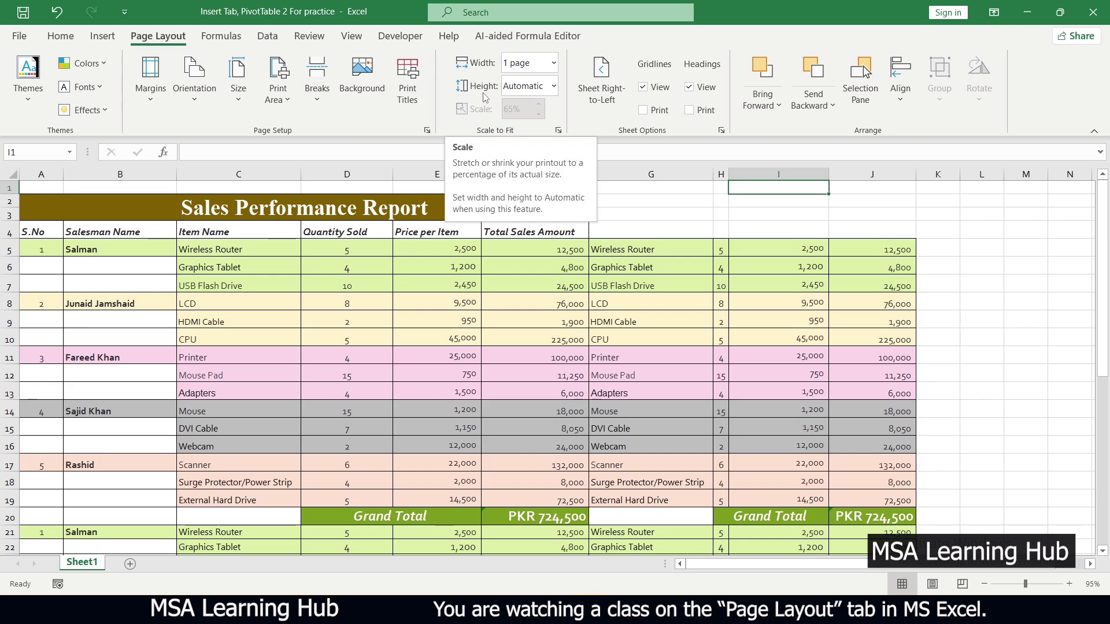
Step: Set the report's print width to Automatic and then back to 1 page
{"action": "left_click", "coordinate": [554, 63]}
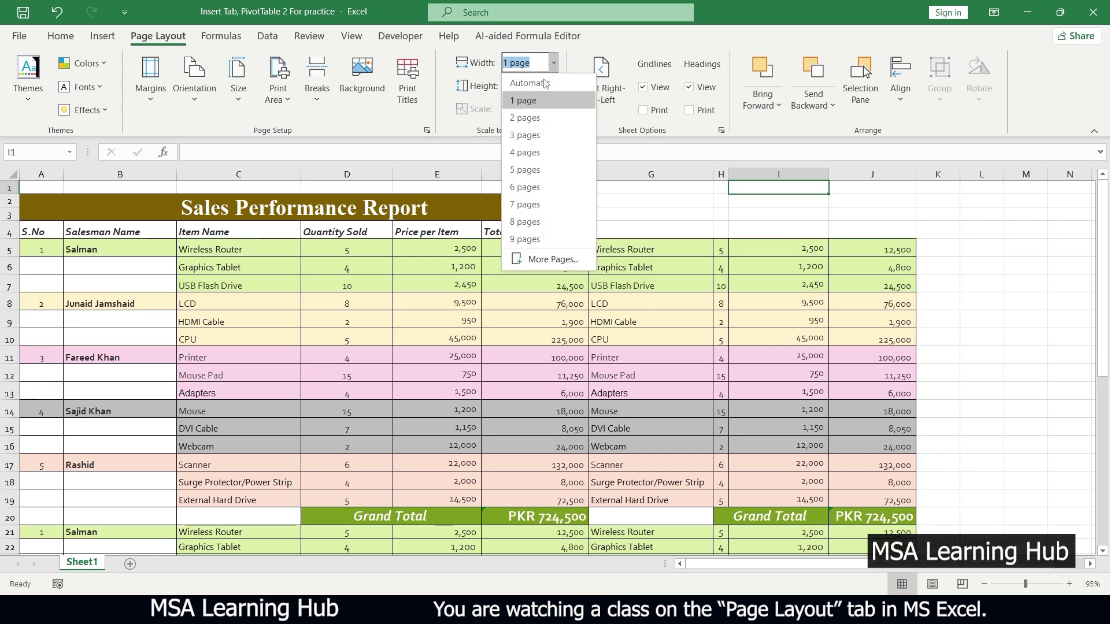
{"action": "left_click", "coordinate": [543, 81]}
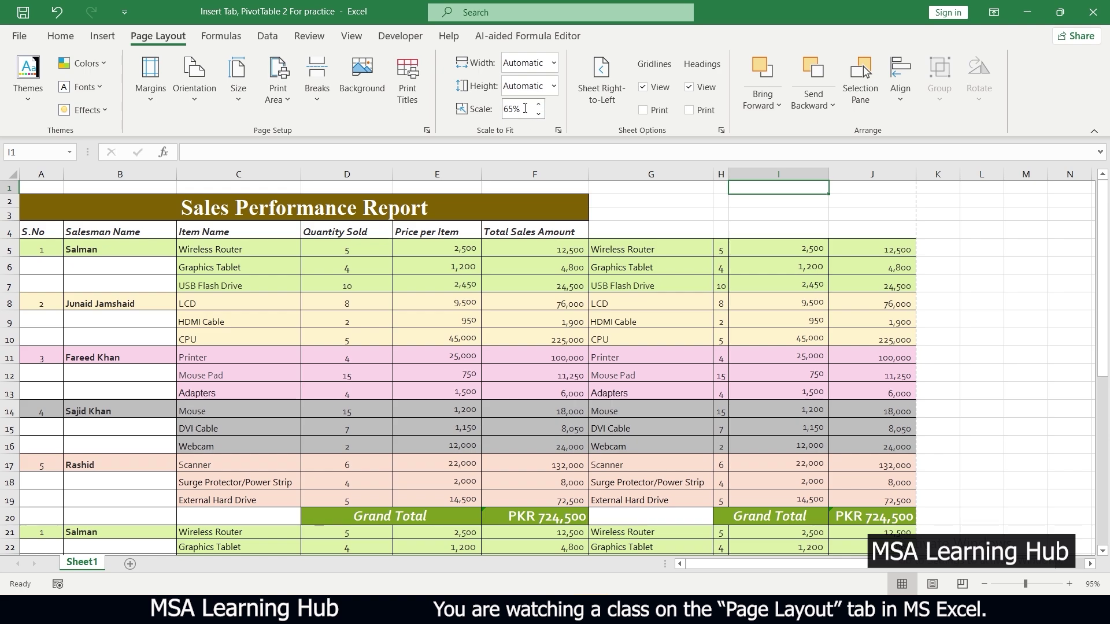
{"action": "left_click", "coordinate": [552, 63]}
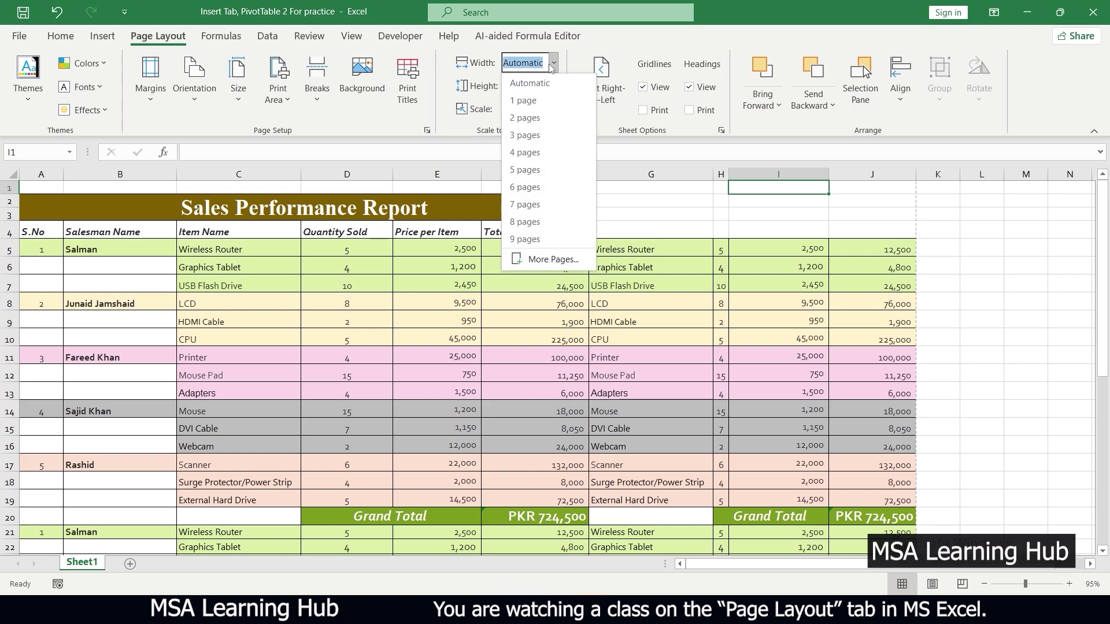
{"action": "left_click", "coordinate": [540, 100]}
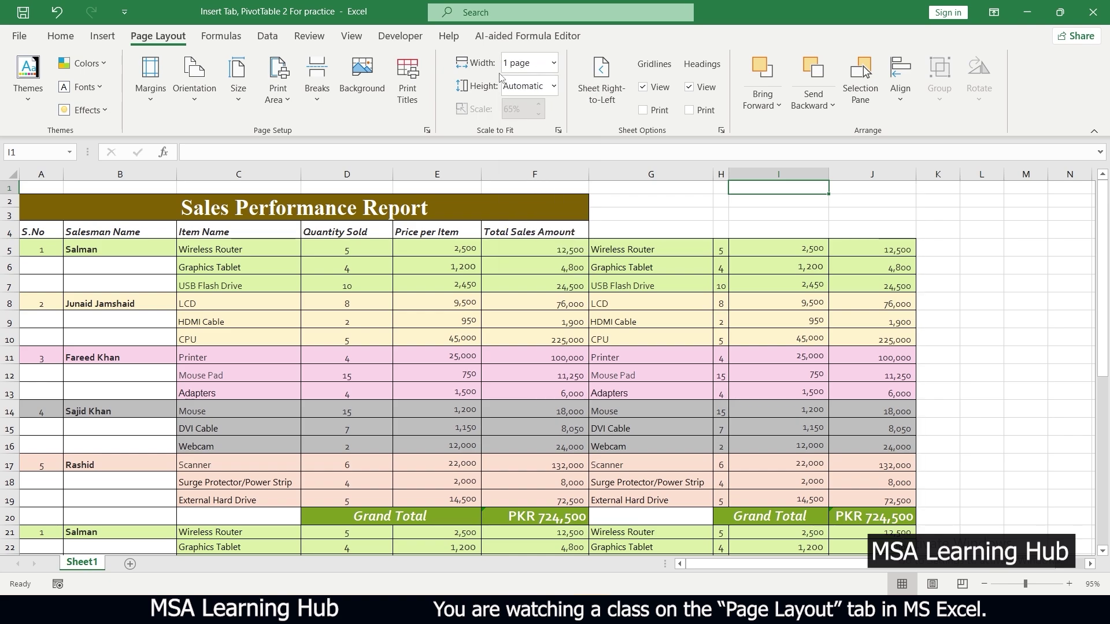
Step: Scale the printout's height to 1 page, check the result in the print preview, and return to the worksheet
{"action": "left_click", "coordinate": [554, 87]}
{"action": "left_click", "coordinate": [538, 116]}
{"action": "key", "text": "ctrl+p"}
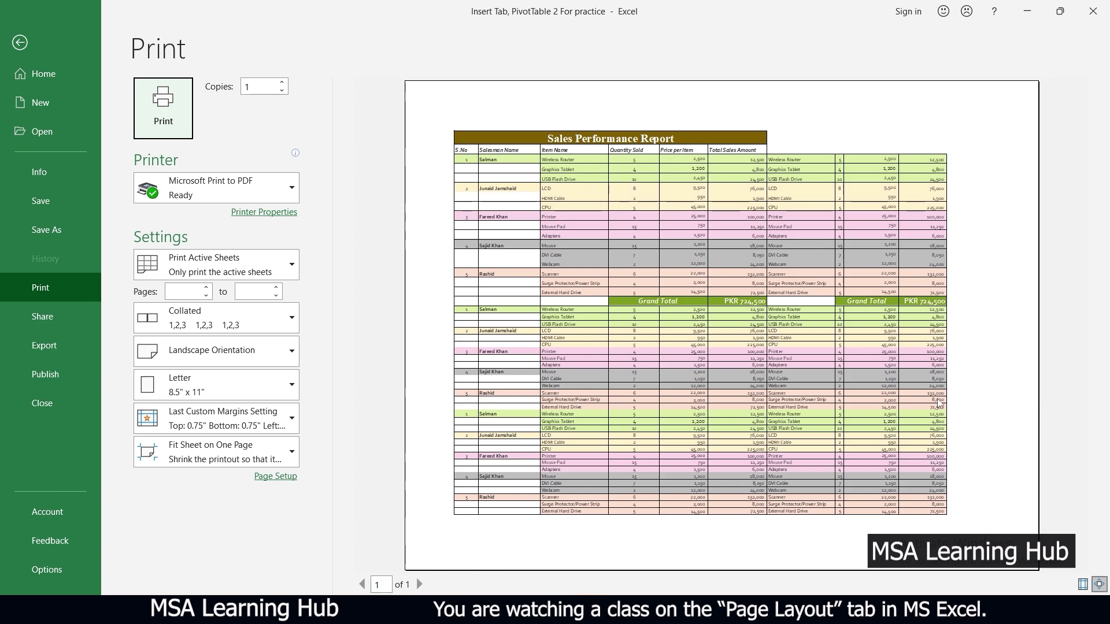
{"action": "key", "text": "Escape"}
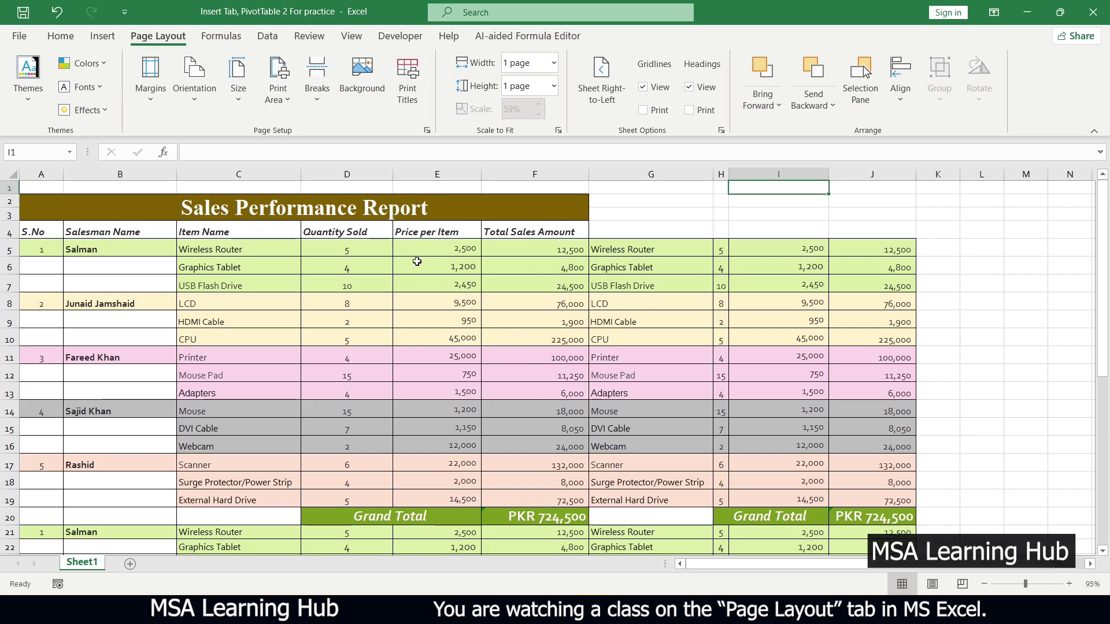
Step: Switch the report sheet to right-to-left direction and restore the left-to-right direction
{"action": "scroll", "coordinate": [602, 315], "scroll_direction": "down", "scroll_amount": 2}
{"action": "scroll", "coordinate": [599, 328], "scroll_direction": "up", "scroll_amount": 1}
{"action": "scroll", "coordinate": [598, 329], "scroll_direction": "up", "scroll_amount": 1}
{"action": "left_click", "coordinate": [611, 91]}
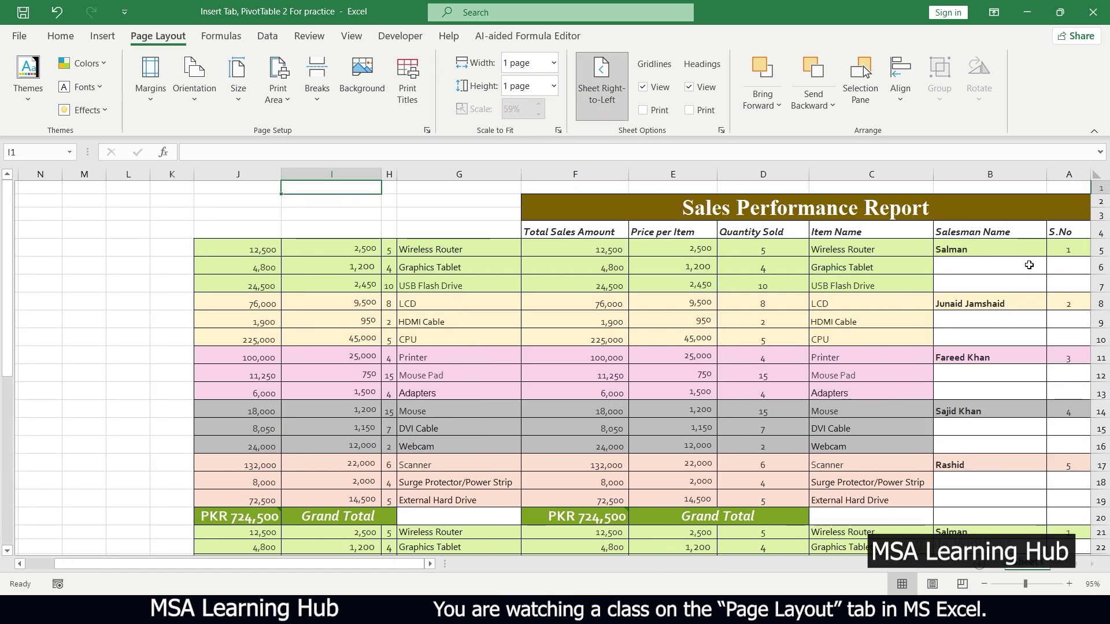
{"action": "left_click", "coordinate": [596, 99]}
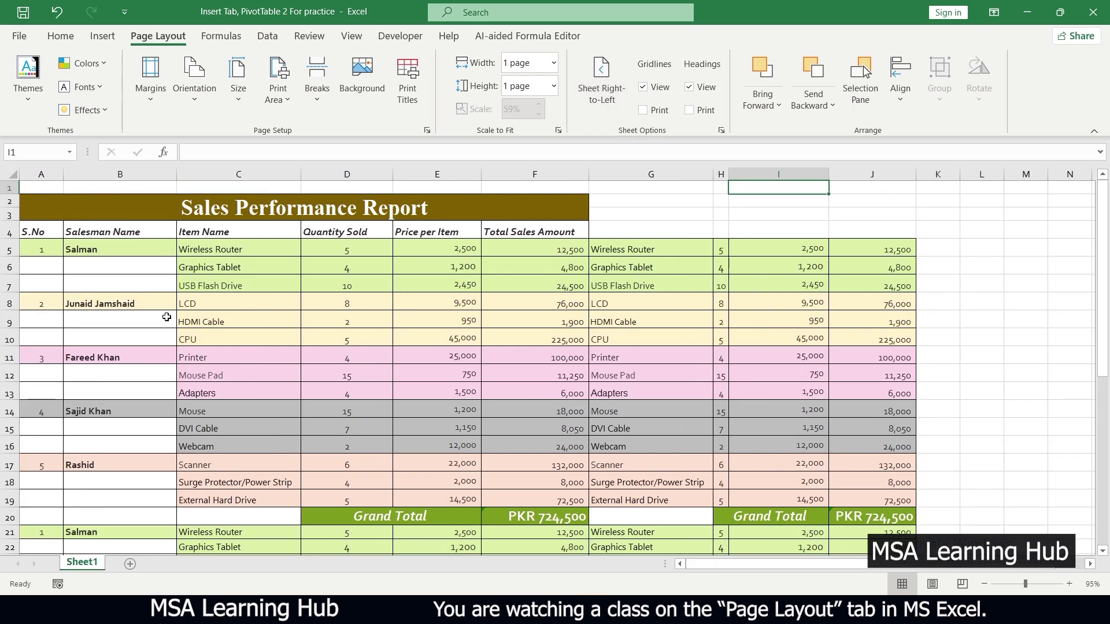
Step: Check in the print preview how the report's cell borders print, and return to the worksheet
{"action": "scroll", "coordinate": [855, 278], "scroll_direction": "down", "scroll_amount": 2}
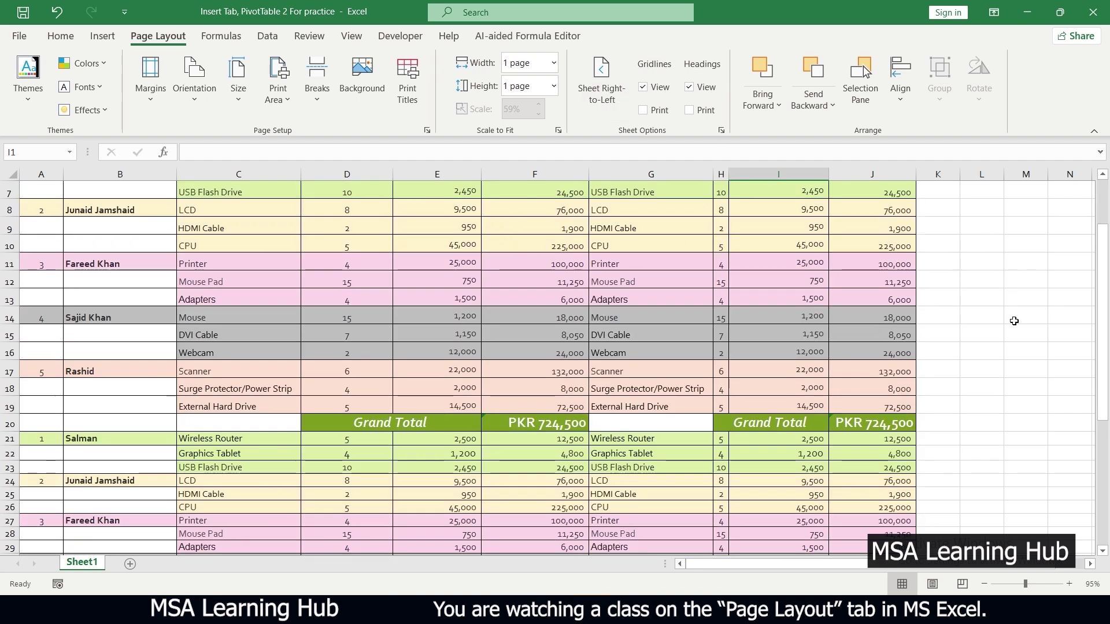
{"action": "key", "text": "ctrl+p"}
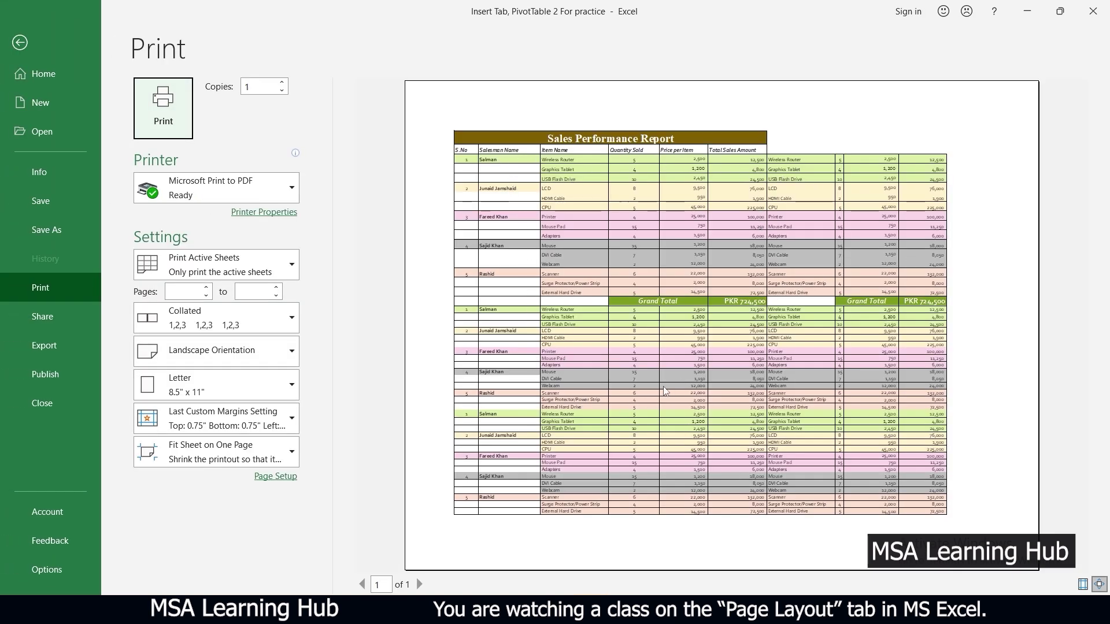
{"action": "key", "text": "Escape"}
Step: Add a new worksheet and enter SD54, 654, 89, 2489 and 6549 across D5:H5
{"action": "scroll", "coordinate": [495, 344], "scroll_direction": "down", "scroll_amount": 6}
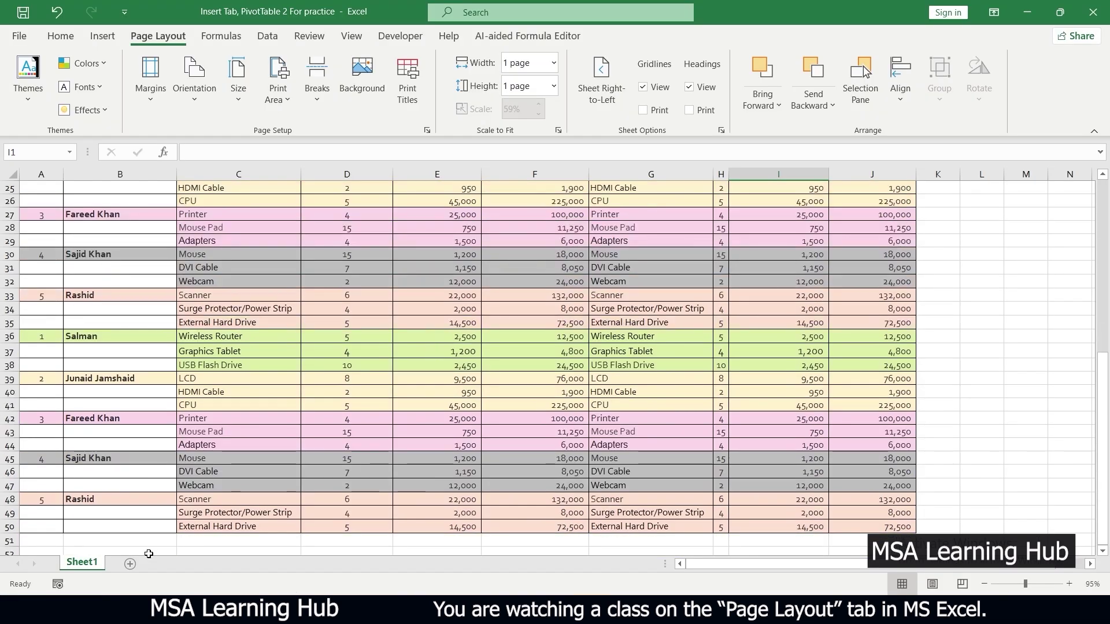
{"action": "left_click", "coordinate": [130, 564]}
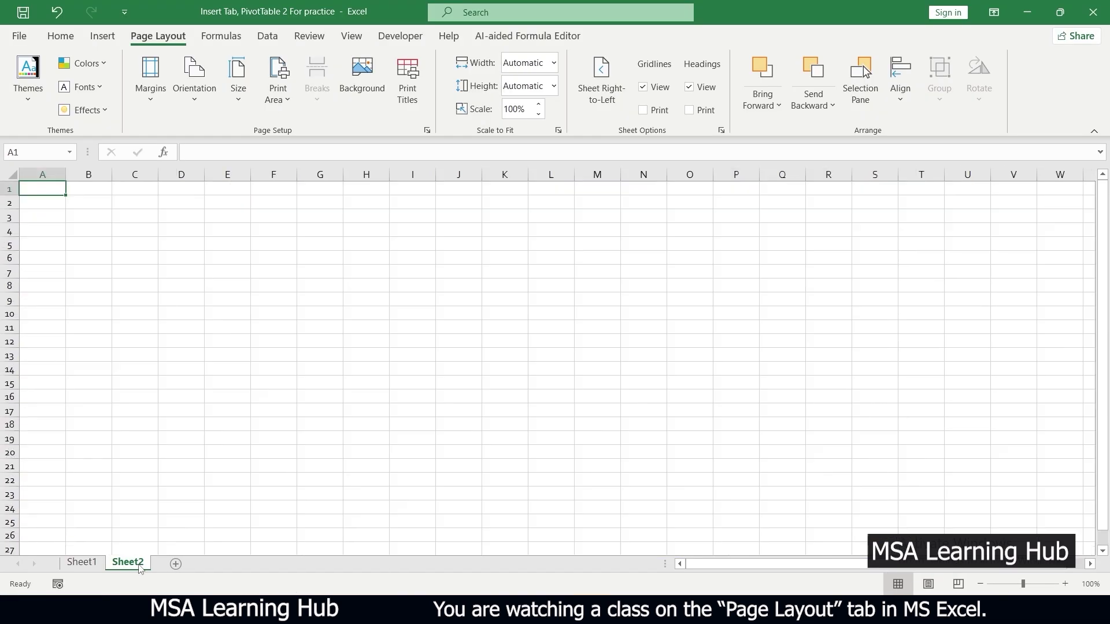
{"action": "left_click", "coordinate": [165, 247]}
{"action": "type", "text": "SD54"}
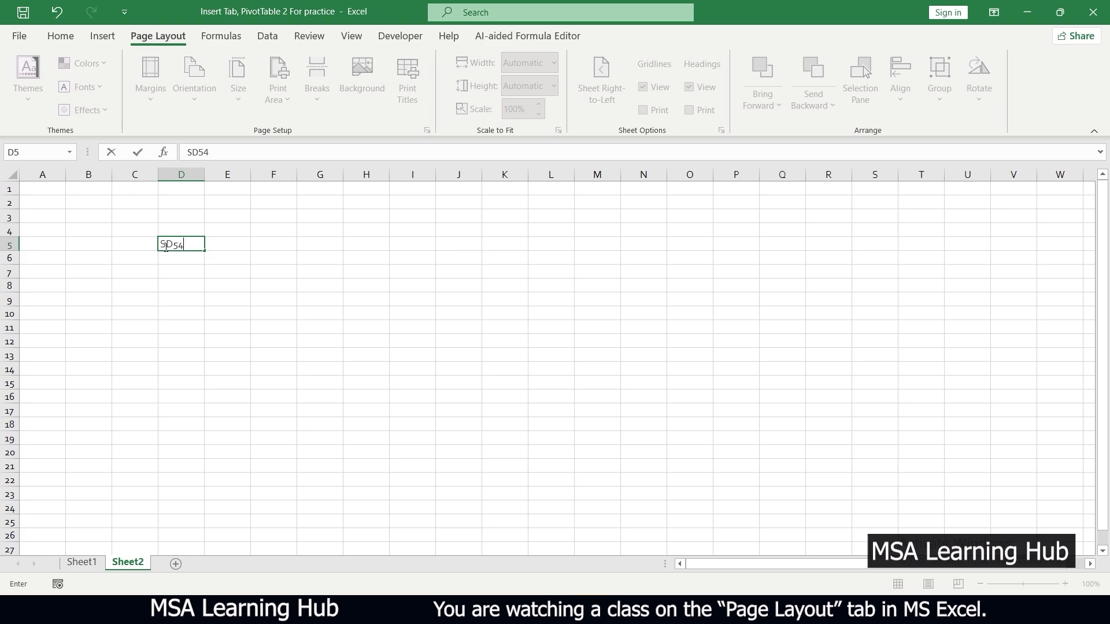
{"action": "key", "text": "Tab"}
{"action": "type", "text": "654"}
{"action": "key", "text": "Tab"}
{"action": "type", "text": "89"}
{"action": "key", "text": "Tab"}
{"action": "type", "text": "2489"}
{"action": "key", "text": "Tab"}
{"action": "type", "text": "4"}
{"action": "key", "text": "Return"}
Step: Enter 6549, 654 and 9654 across E6:G6, and 654 in each cell of D7:F7
{"action": "type", "text": "654"}
{"action": "key", "text": "Tab"}
{"action": "type", "text": "654"}
{"action": "key", "text": "Tab"}
{"action": "type", "text": "654"}
{"action": "key", "text": "Return"}
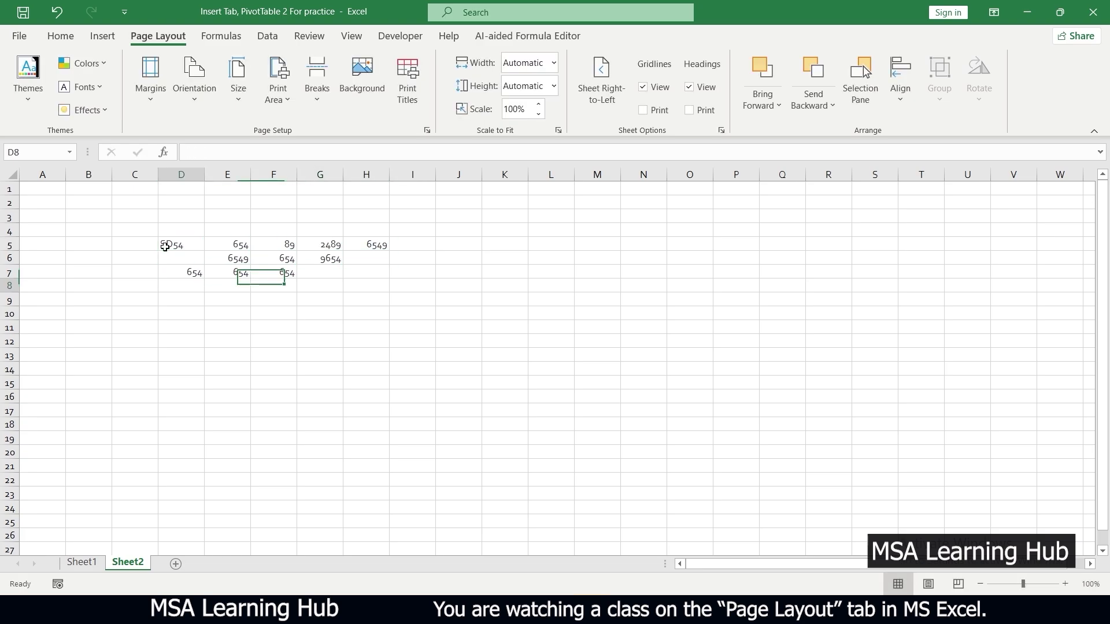
Step: Enter 654, 4654, 65, 654 and 64 down D8:D12, and 659+, 64 and 654 down D14:D16
{"action": "type", "text": "9+"}
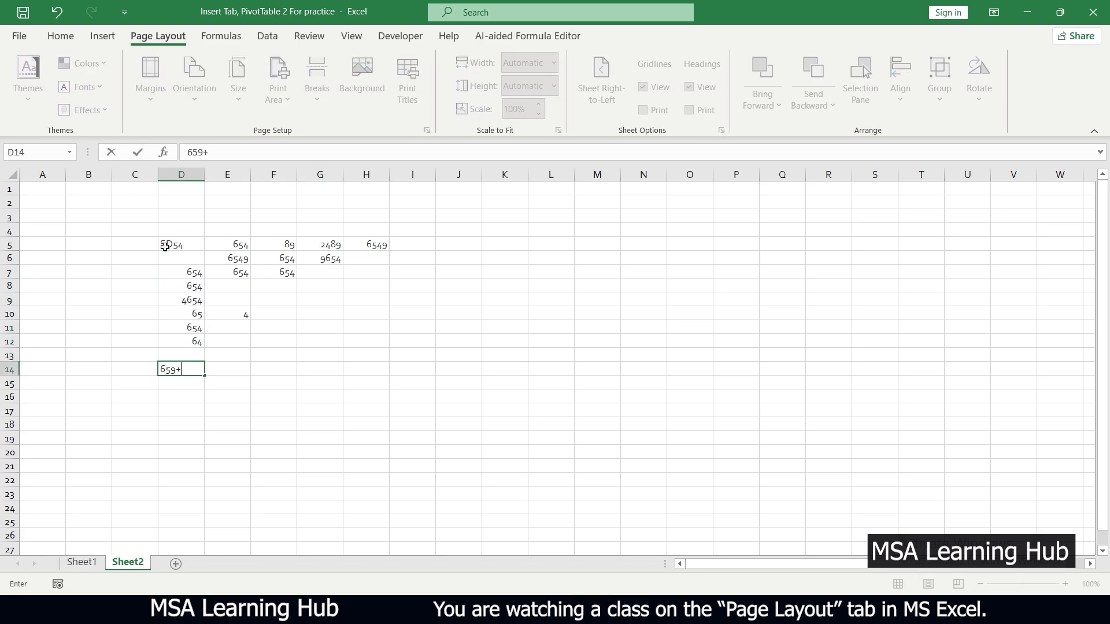
{"action": "key", "text": "Return"}
{"action": "type", "text": "64"}
{"action": "key", "text": "Return"}
{"action": "type", "text": "654"}
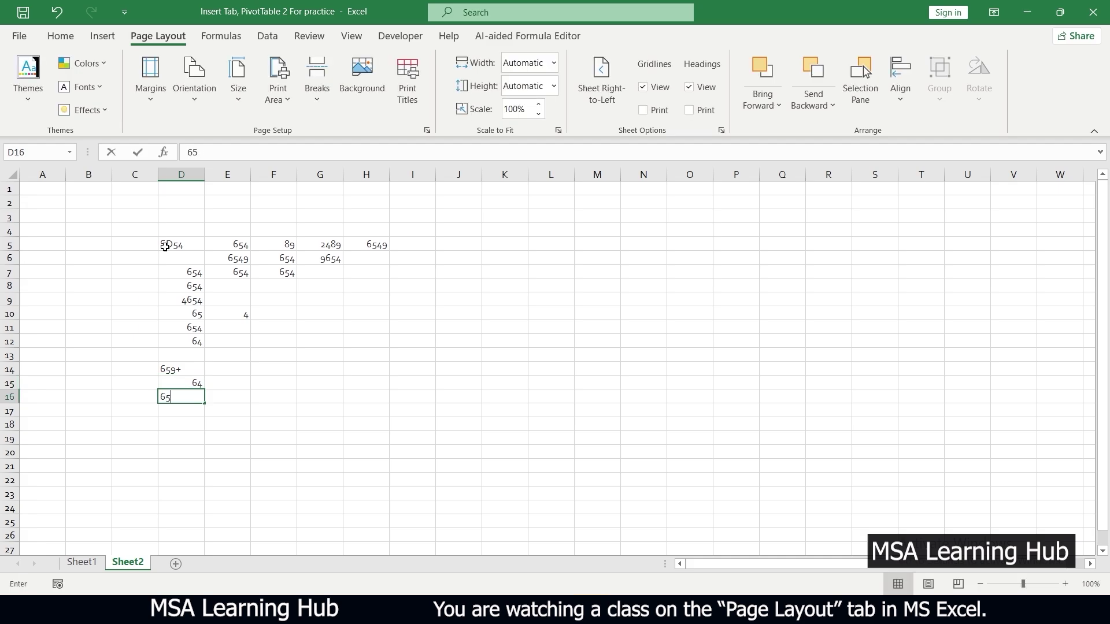
{"action": "key", "text": "Return"}
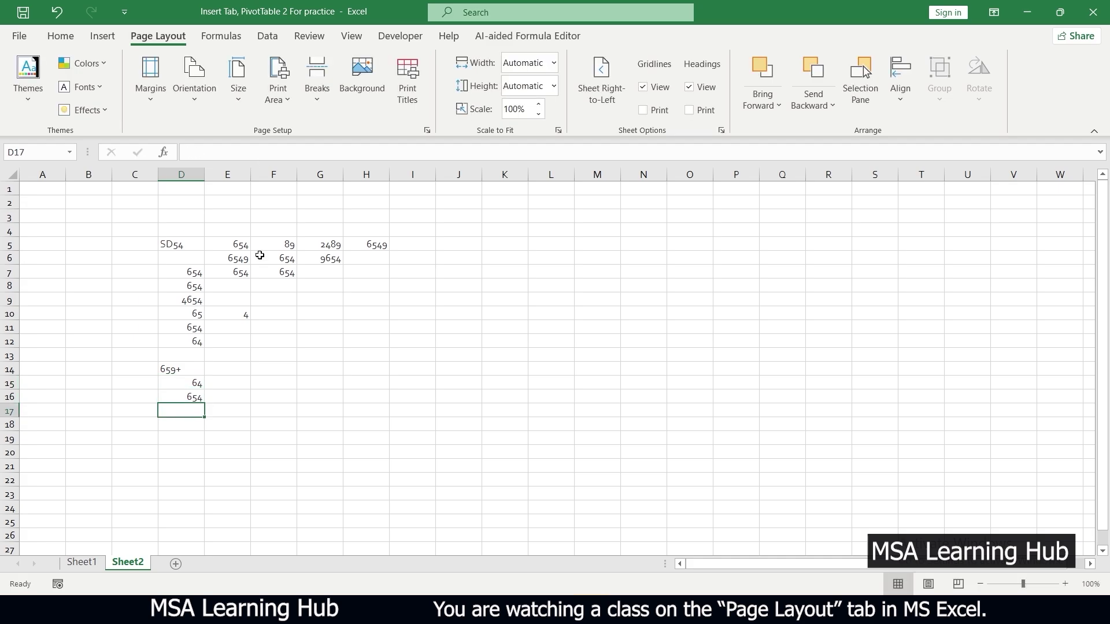
Step: Enter 546, 354 and 3554 down E10:E12
{"action": "left_click", "coordinate": [225, 307]}
{"action": "type", "text": "546"}
{"action": "key", "text": "Return"}
{"action": "type", "text": "354"}
{"action": "key", "text": "Return"}
{"action": "type", "text": "3554"}
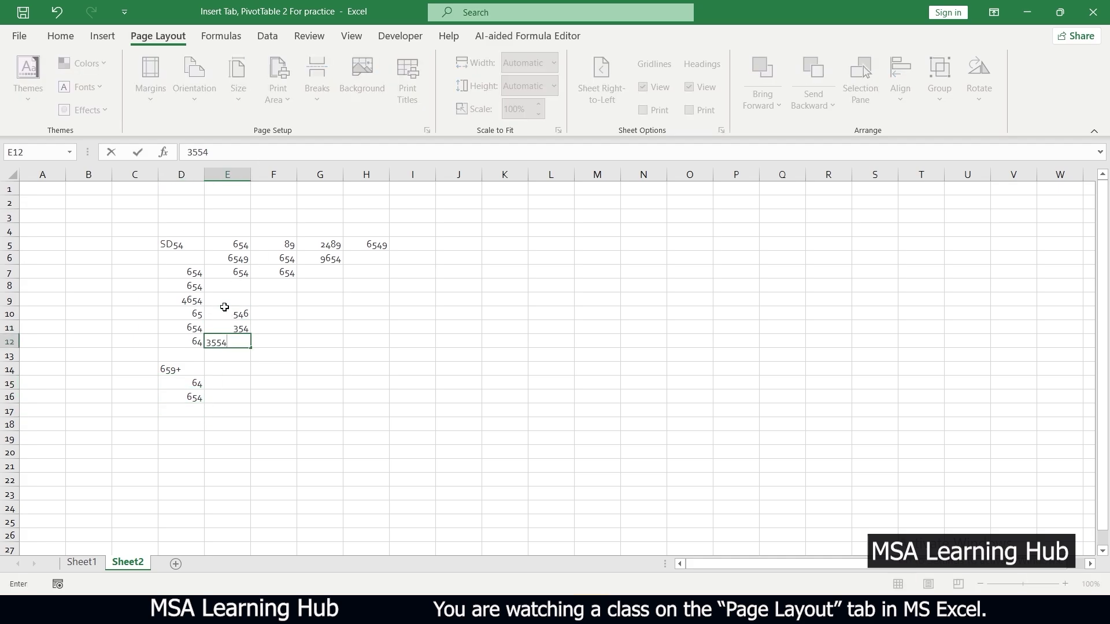
{"action": "left_click", "coordinate": [282, 352]}
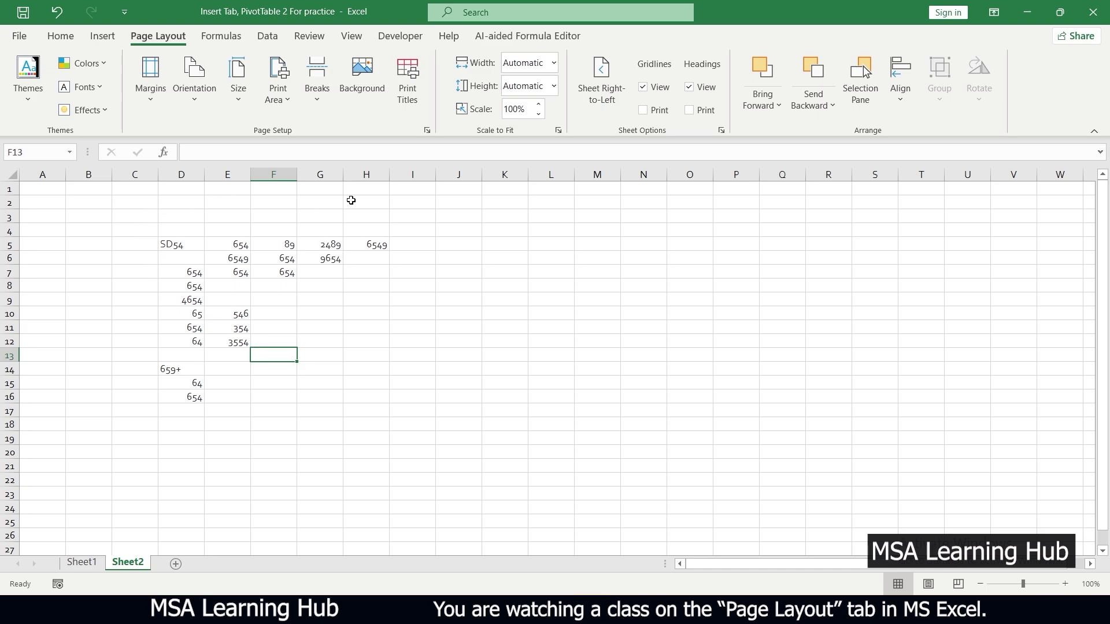
Step: Review the sample data of Sheet2 in the print preview and return to the worksheet
{"action": "key", "text": "ctrl+p"}
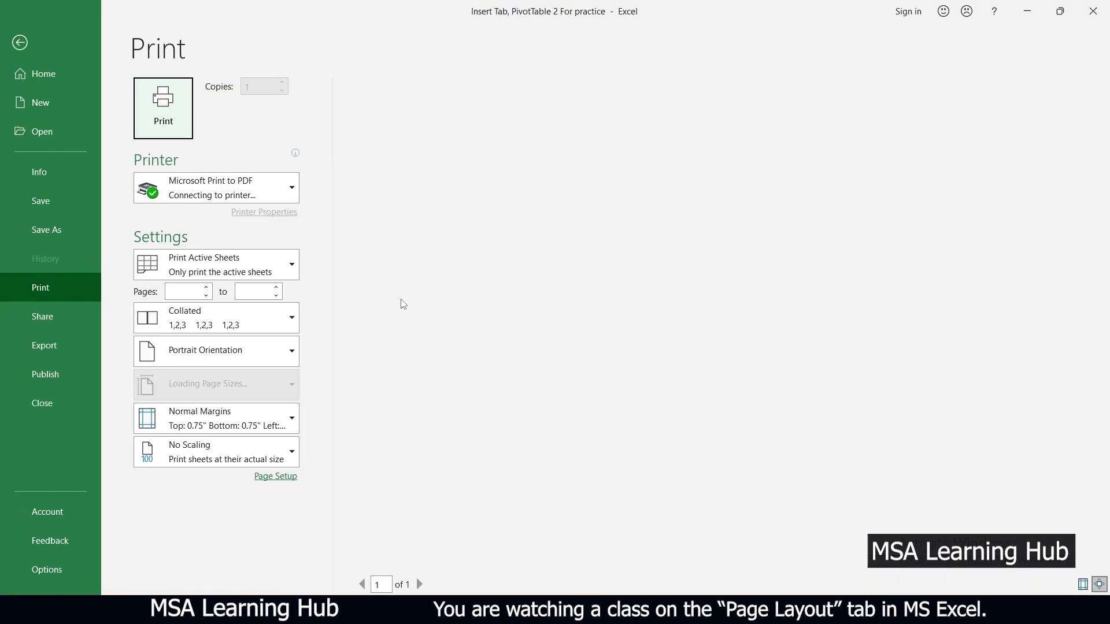
{"action": "key", "text": "Escape"}
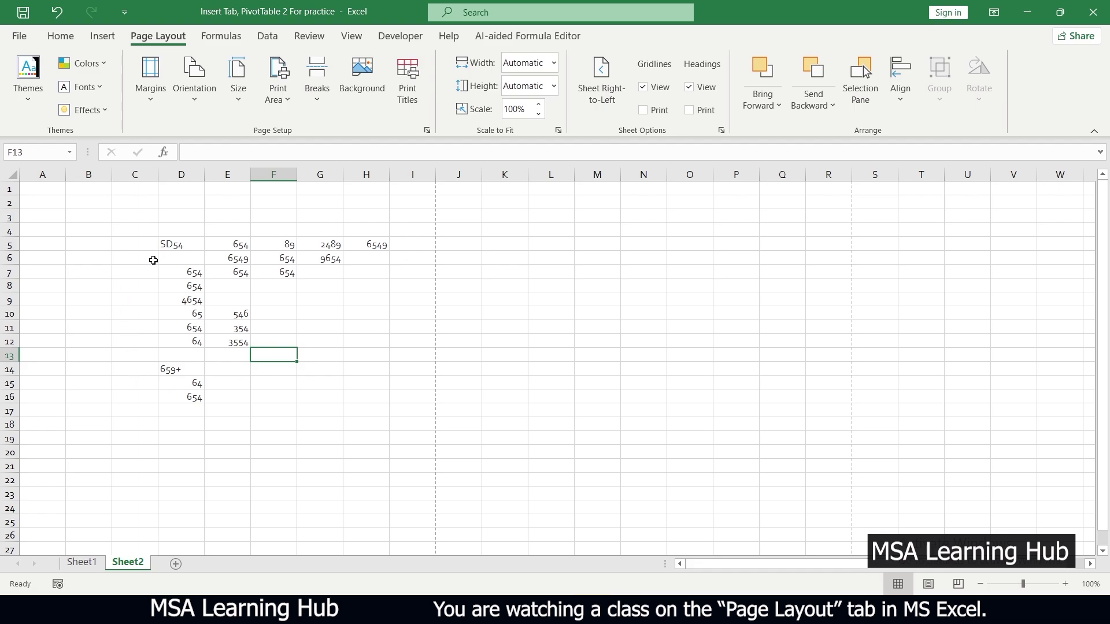
{"action": "key", "text": "ctrl+p"}
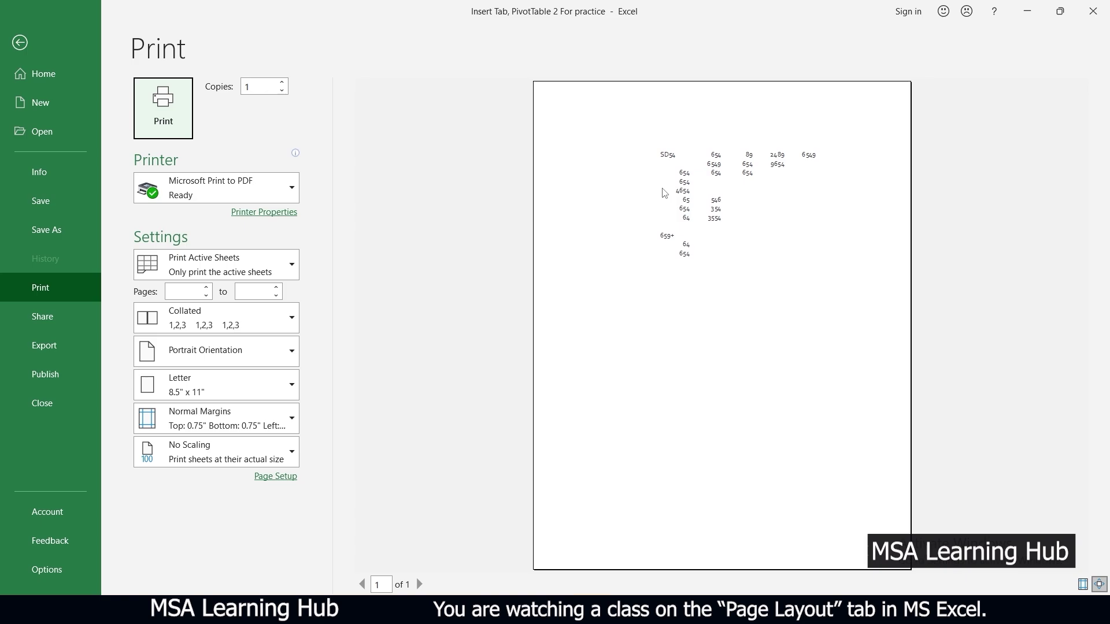
{"action": "key", "text": "Escape"}
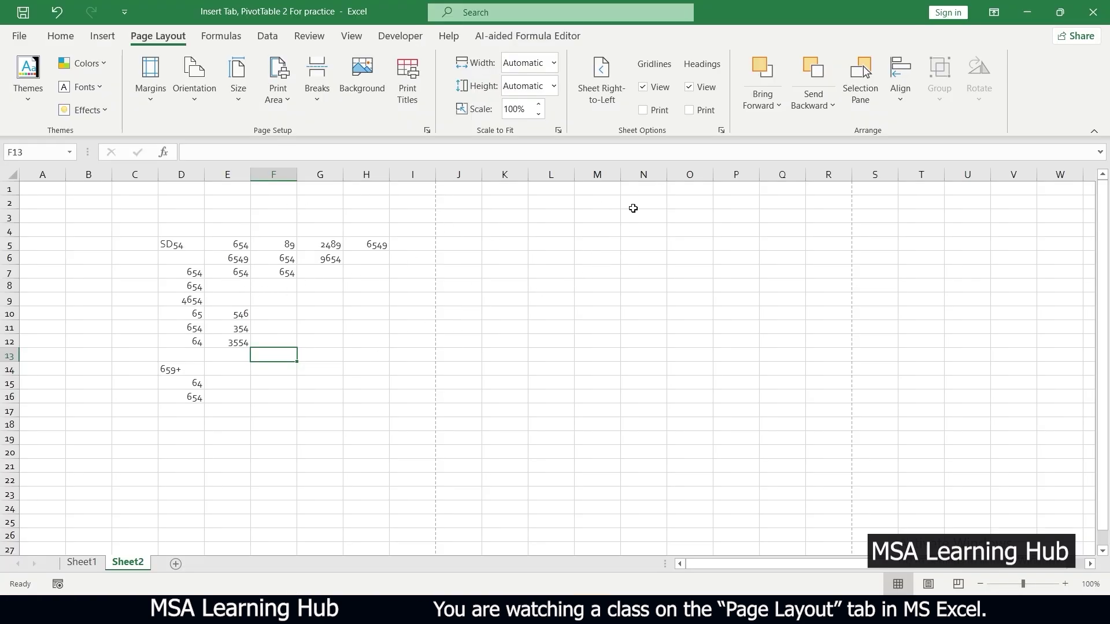
Step: Hide the gridlines of Sheet2 and show them again
{"action": "left_click", "coordinate": [658, 87]}
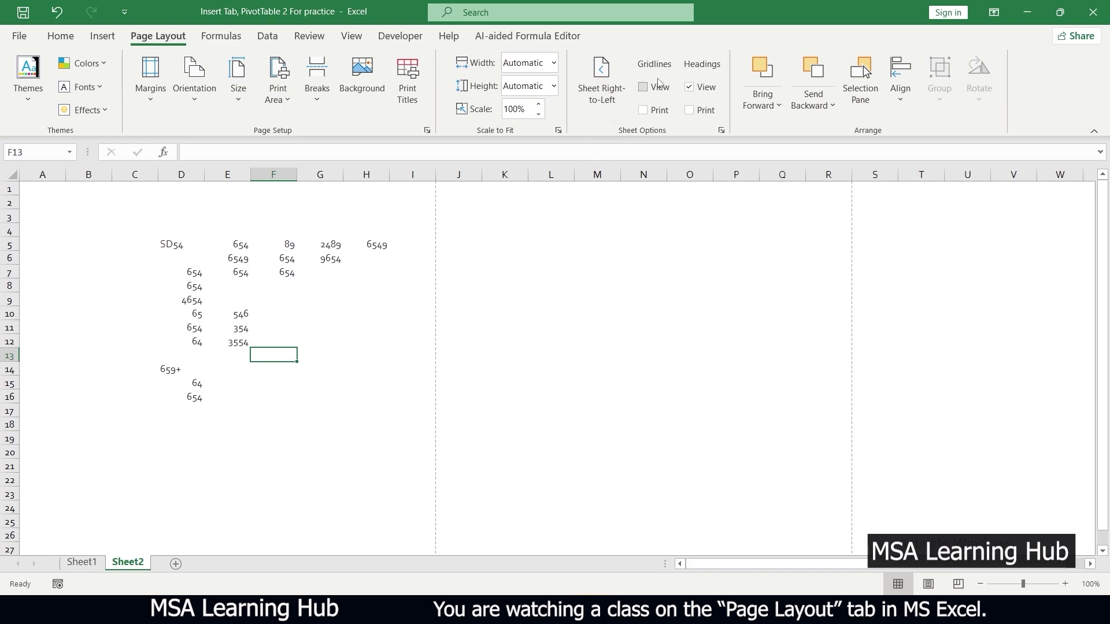
{"action": "left_click", "coordinate": [659, 88]}
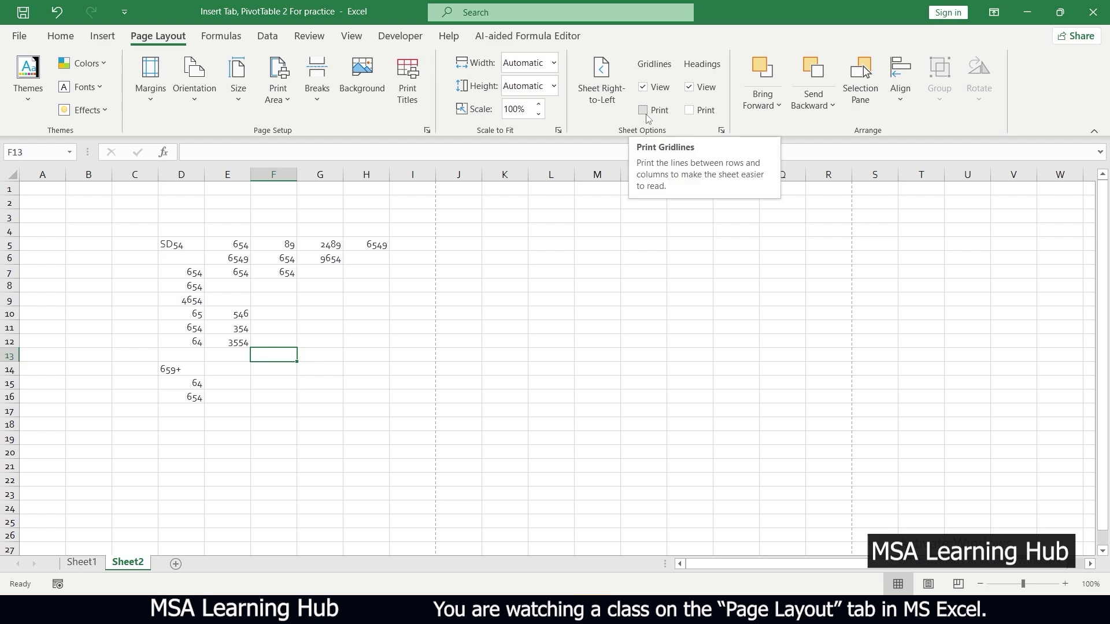
Step: Turn on gridline printing for Sheet2, check it in the print preview, and return to the worksheet
{"action": "left_click", "coordinate": [643, 112]}
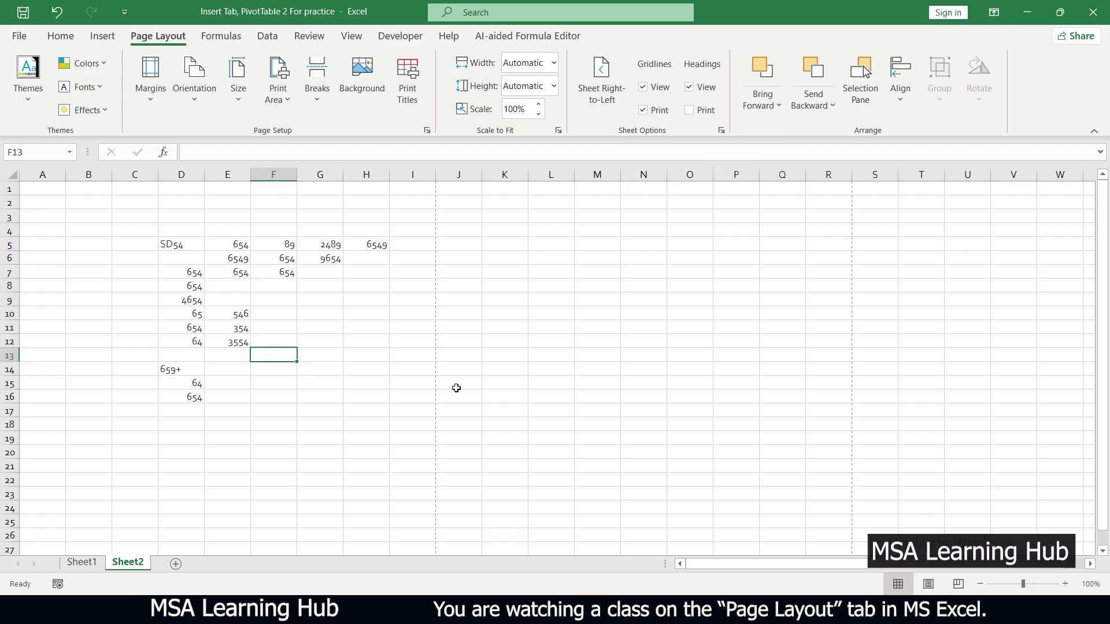
{"action": "key", "text": "ctrl+p"}
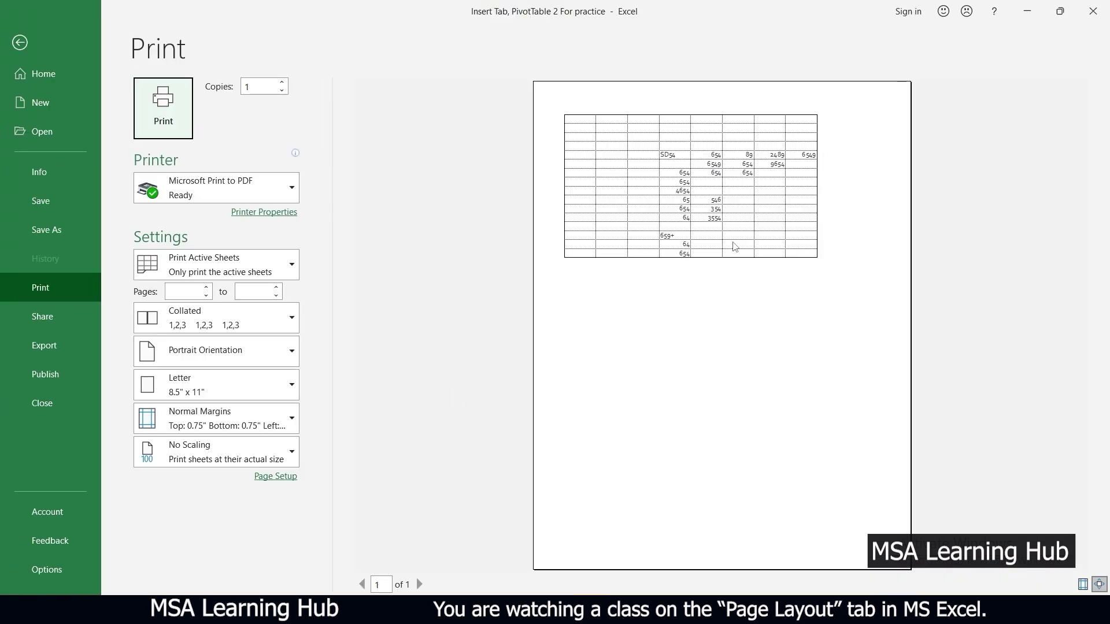
{"action": "key", "text": "Escape"}
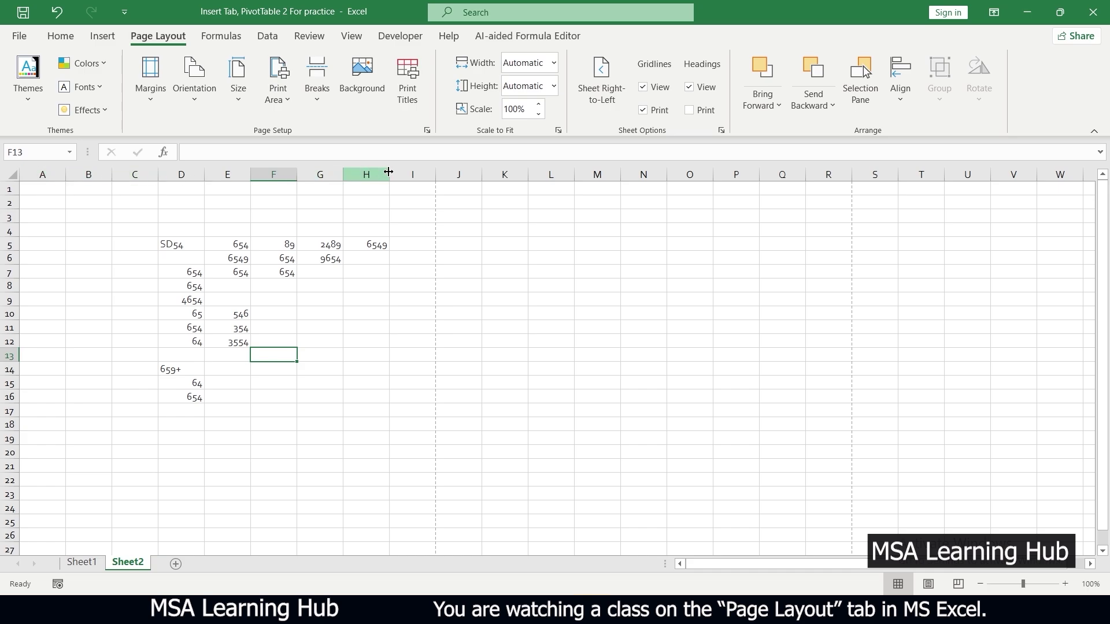
Step: Hide the row and column headings of Sheet2, show them again, and check the print preview
{"action": "left_click", "coordinate": [698, 92]}
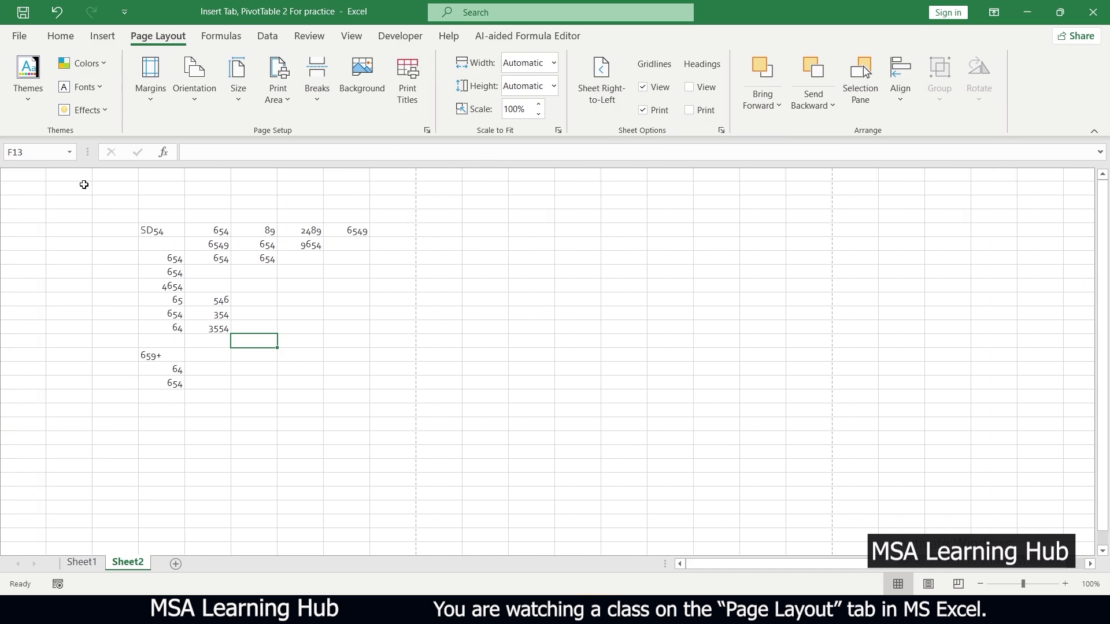
{"action": "left_click", "coordinate": [689, 87]}
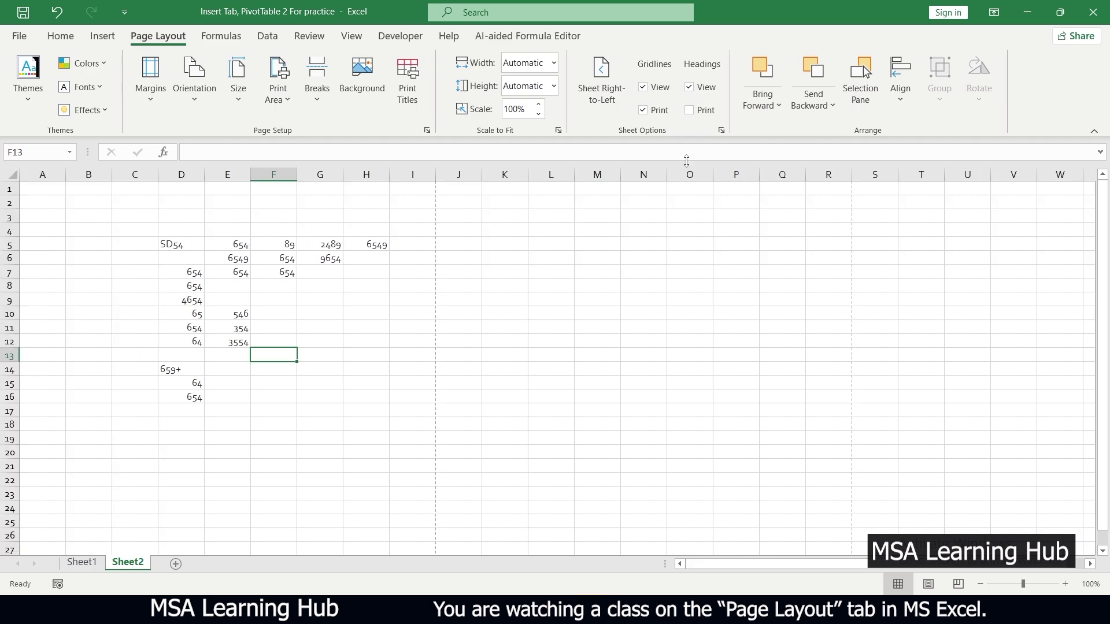
{"action": "key", "text": "ctrl+p"}
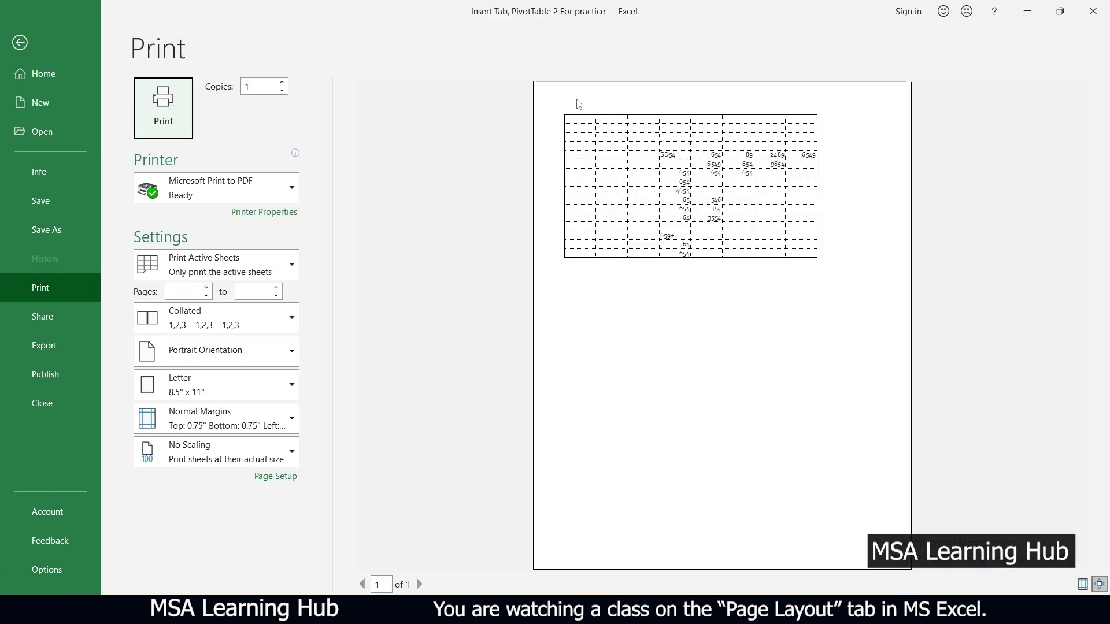
{"action": "key", "text": "Escape"}
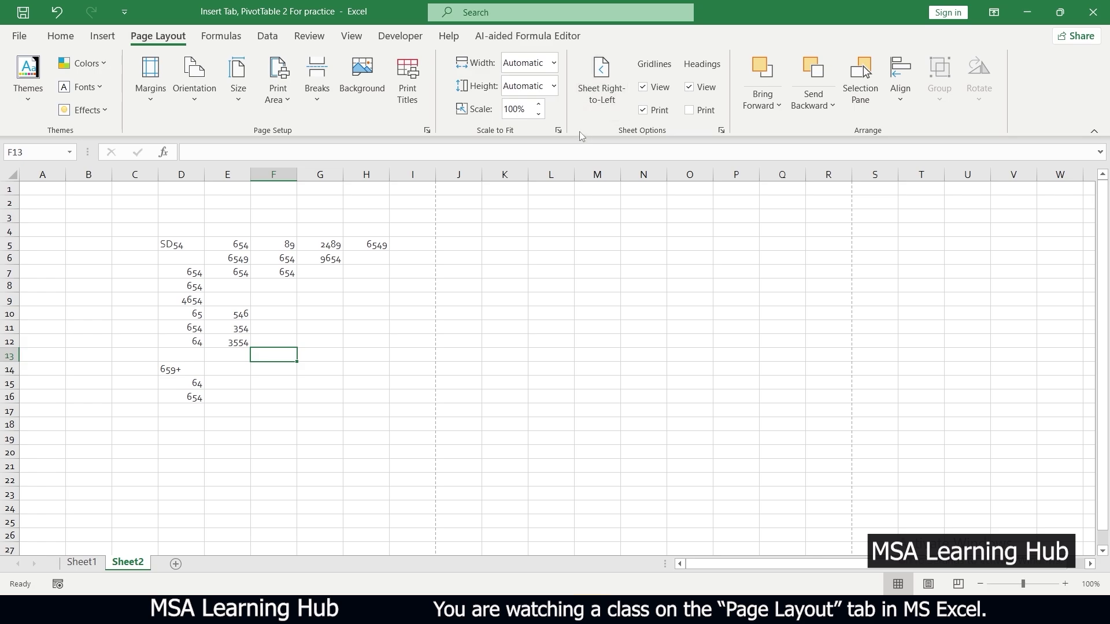
Step: Turn on printing of row and column headings for Sheet2, check the print preview, and return to the worksheet
{"action": "left_click", "coordinate": [690, 111]}
{"action": "key", "text": "ctrl+p"}
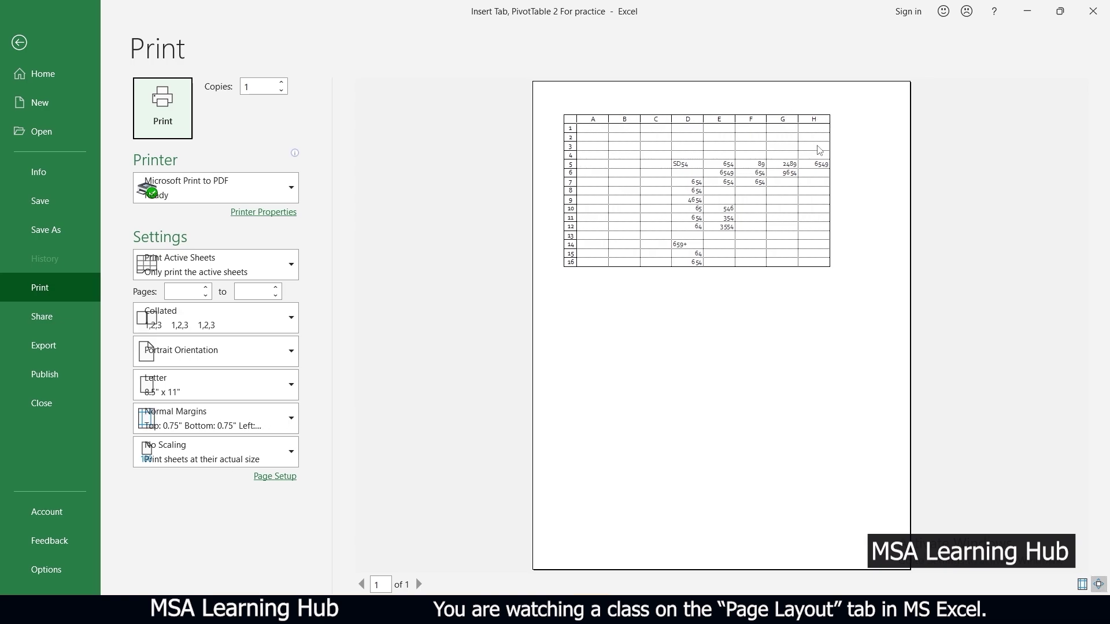
{"action": "key", "text": "Escape"}
Step: On Sheet1, draw two overlapping rectangles over the sales table, about 2.97" by 1.36" and 5.15" by 2.47", with the larger positioned over columns C to F
{"action": "left_click", "coordinate": [71, 566]}
{"action": "scroll", "coordinate": [435, 323], "scroll_direction": "up", "scroll_amount": 8}
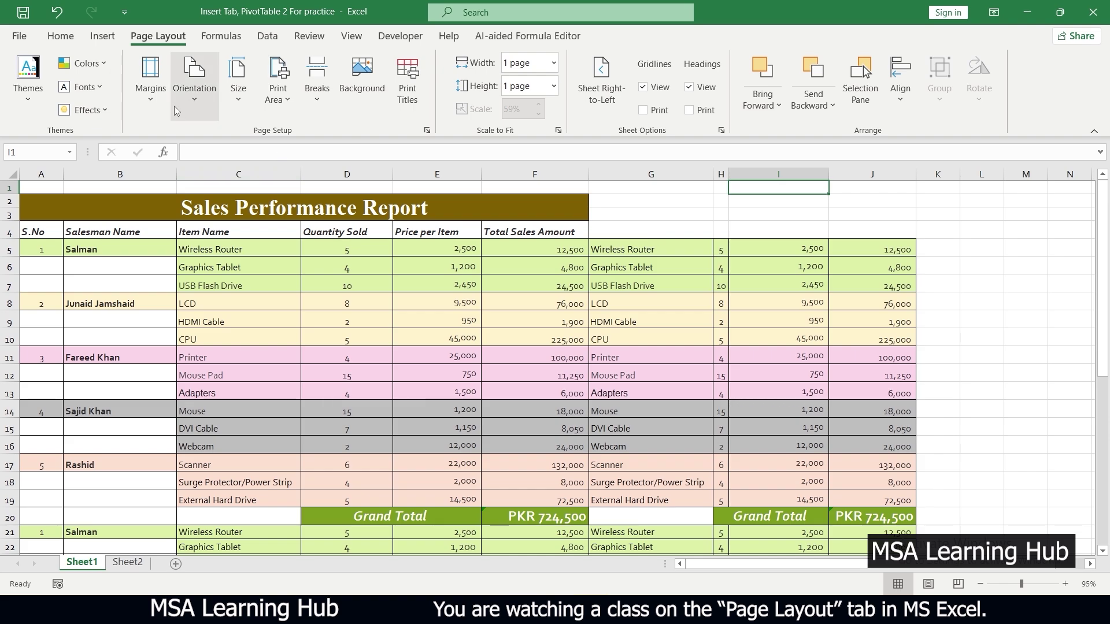
{"action": "left_click", "coordinate": [118, 36]}
{"action": "left_click", "coordinate": [199, 103]}
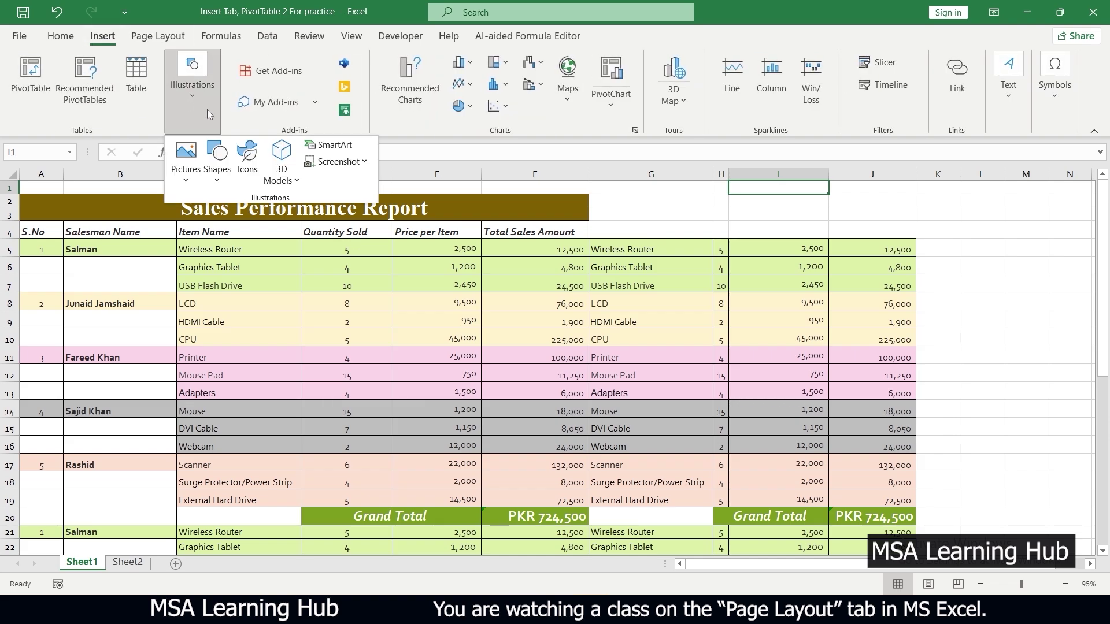
{"action": "left_click", "coordinate": [222, 176]}
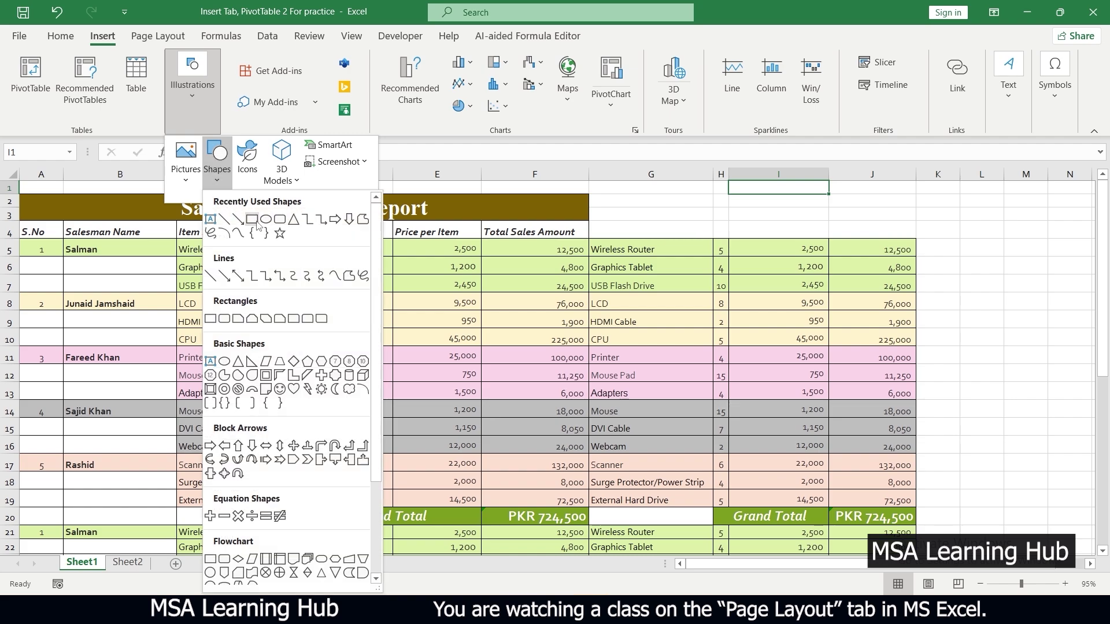
{"action": "left_click", "coordinate": [267, 223]}
{"action": "left_click_drag", "start_coordinate": [394, 348], "coordinate": [732, 509]}
{"action": "left_click_drag", "start_coordinate": [621, 453], "coordinate": [404, 354]}
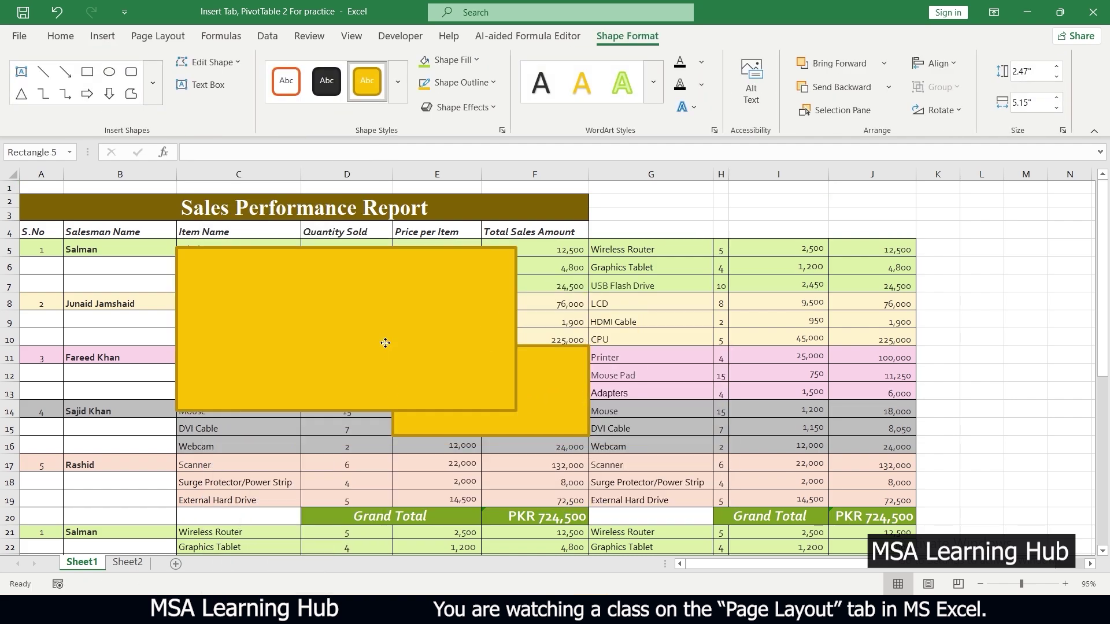
Step: Give the smaller rectangle the lime green filled theme style and move it up to rows 8 to 12
{"action": "left_click", "coordinate": [552, 399]}
{"action": "left_click", "coordinate": [398, 81]}
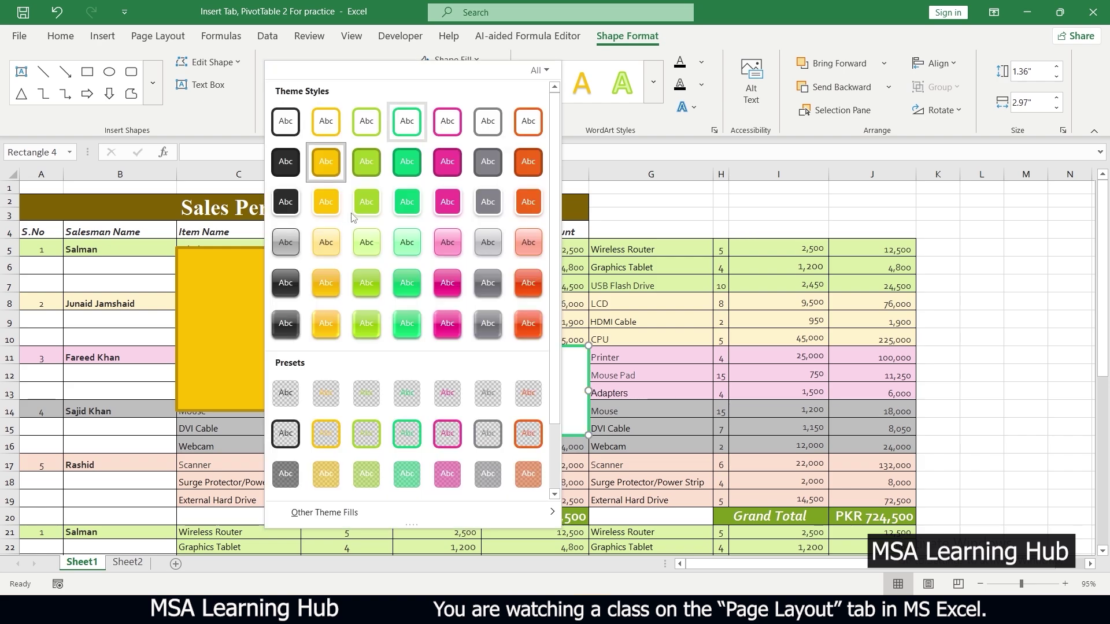
{"action": "left_click", "coordinate": [535, 423]}
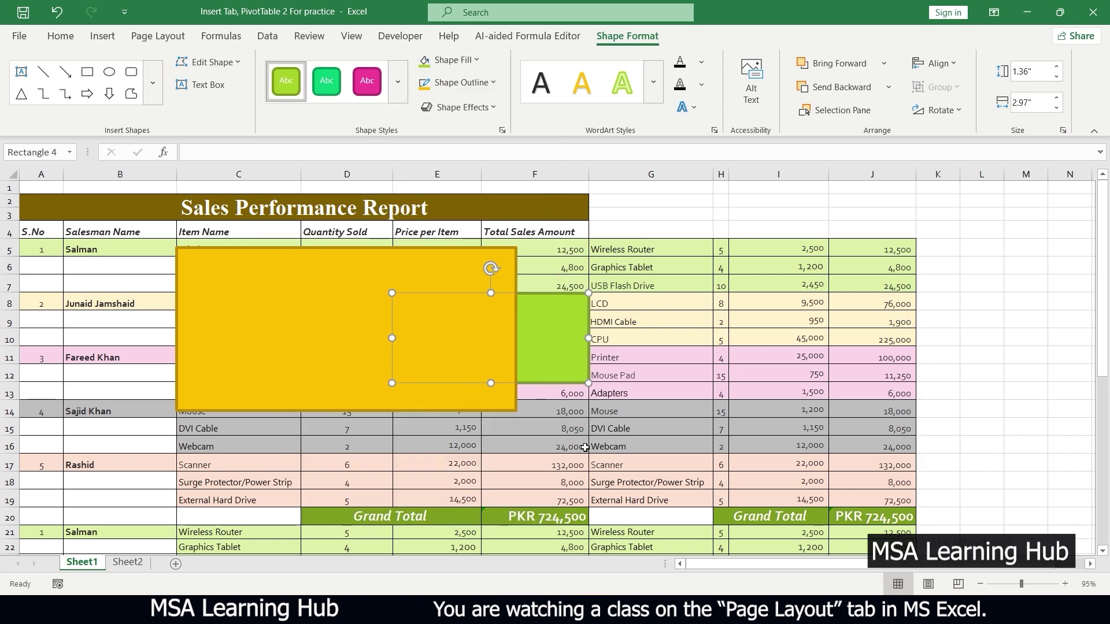
Step: Bring the green rectangle in front of the yellow one, and send it behind again
{"action": "left_click", "coordinate": [831, 66]}
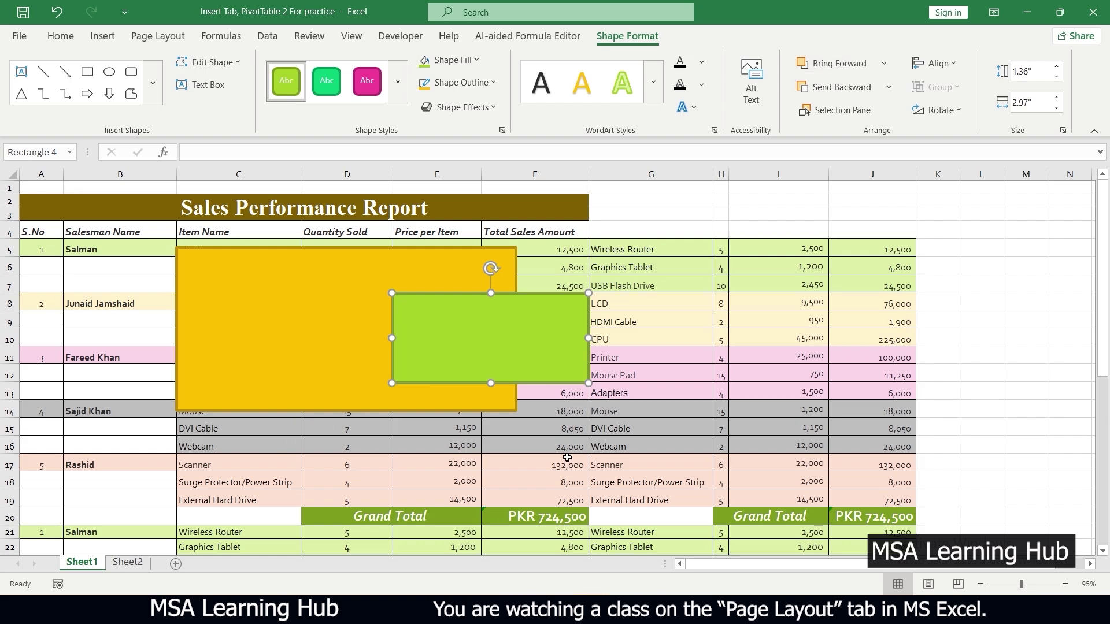
{"action": "left_click", "coordinate": [829, 95]}
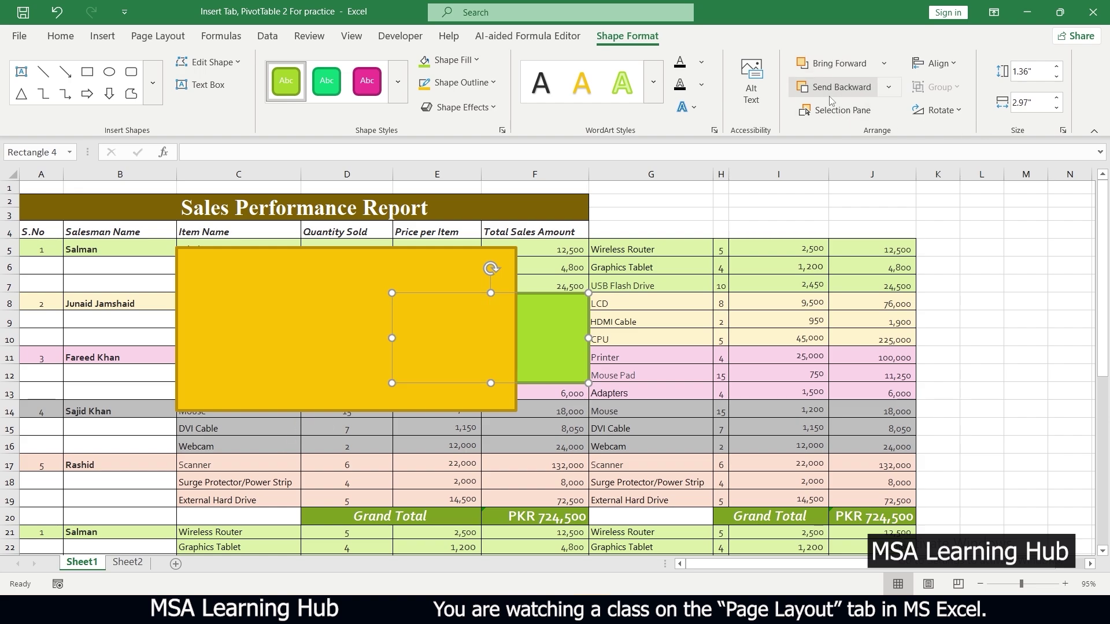
Step: List the sheet's shapes in the Selection pane and select Rectangle 5 and Rectangle 4 there in turn
{"action": "left_click", "coordinate": [831, 115]}
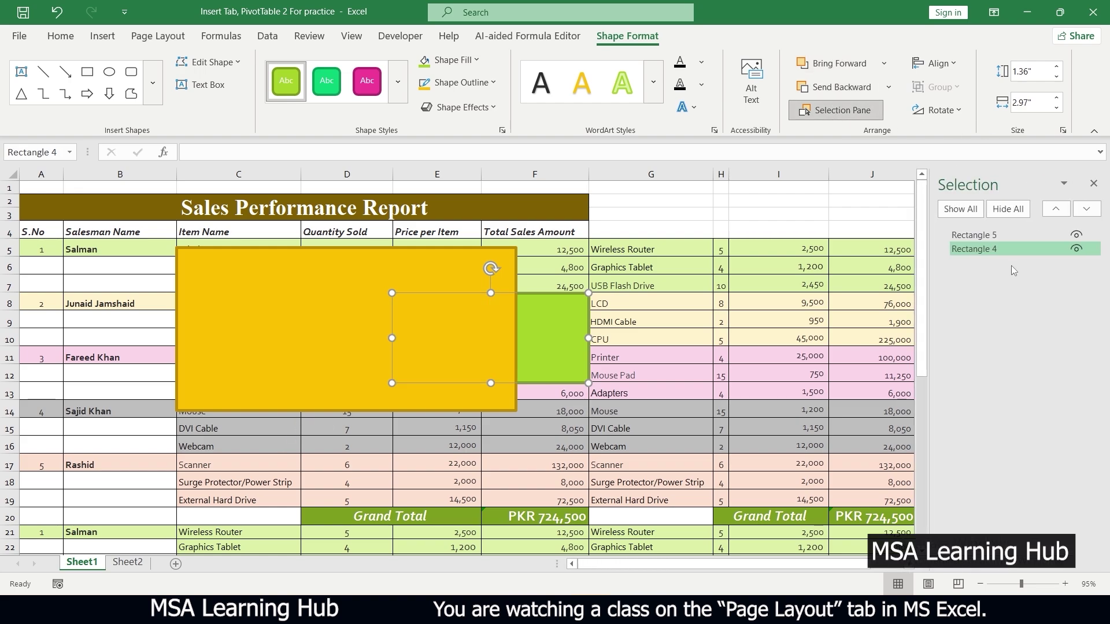
{"action": "left_click", "coordinate": [983, 235]}
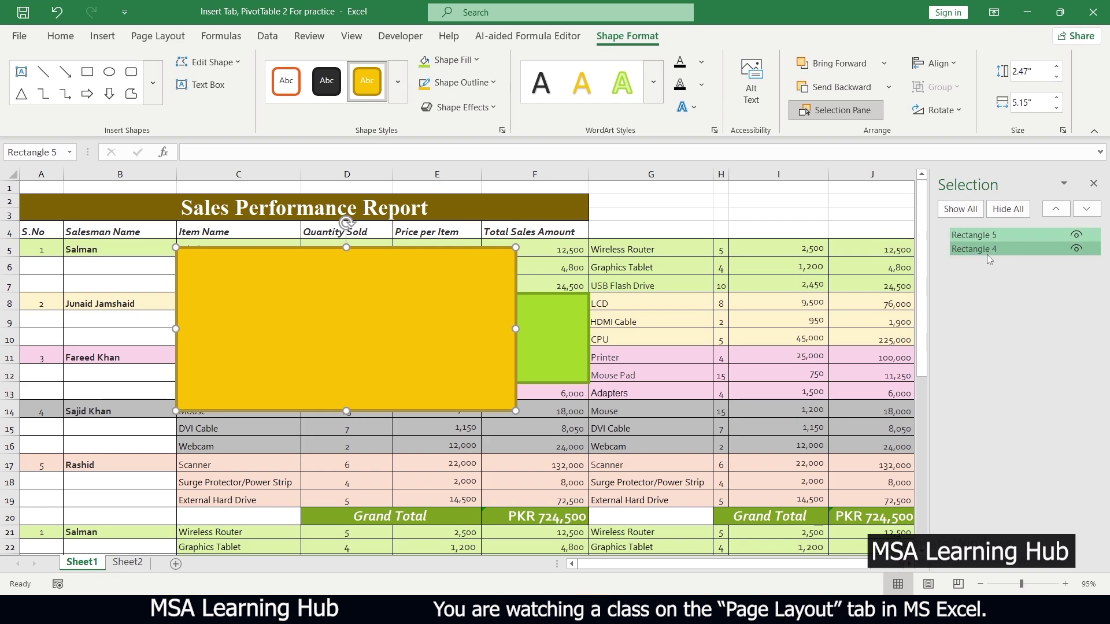
{"action": "left_click", "coordinate": [982, 249]}
{"action": "left_click", "coordinate": [977, 236]}
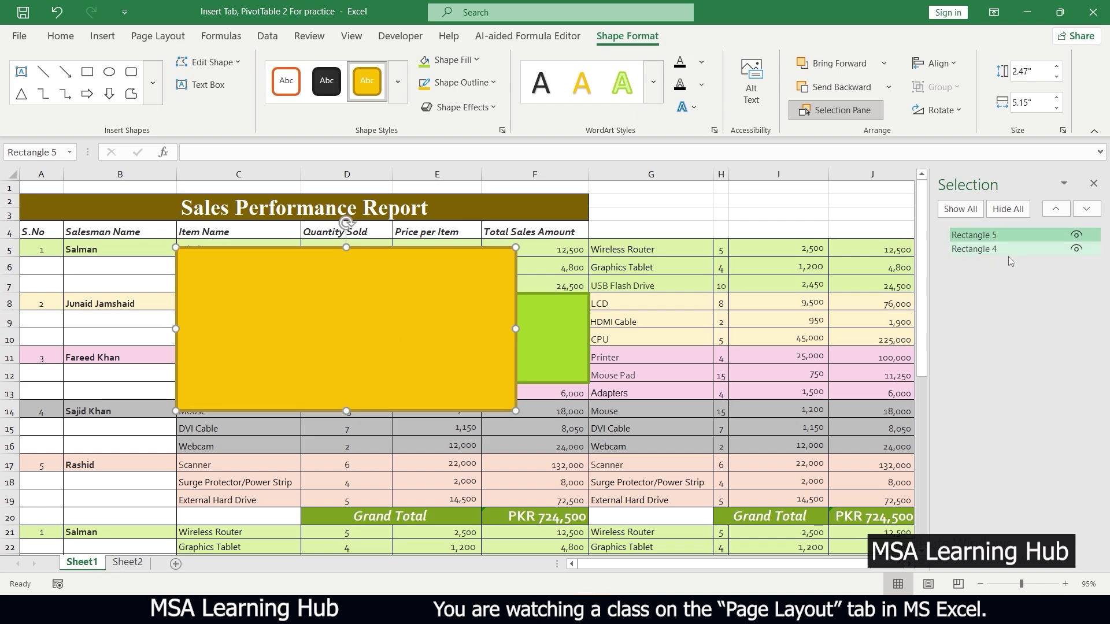
{"action": "left_click", "coordinate": [981, 249]}
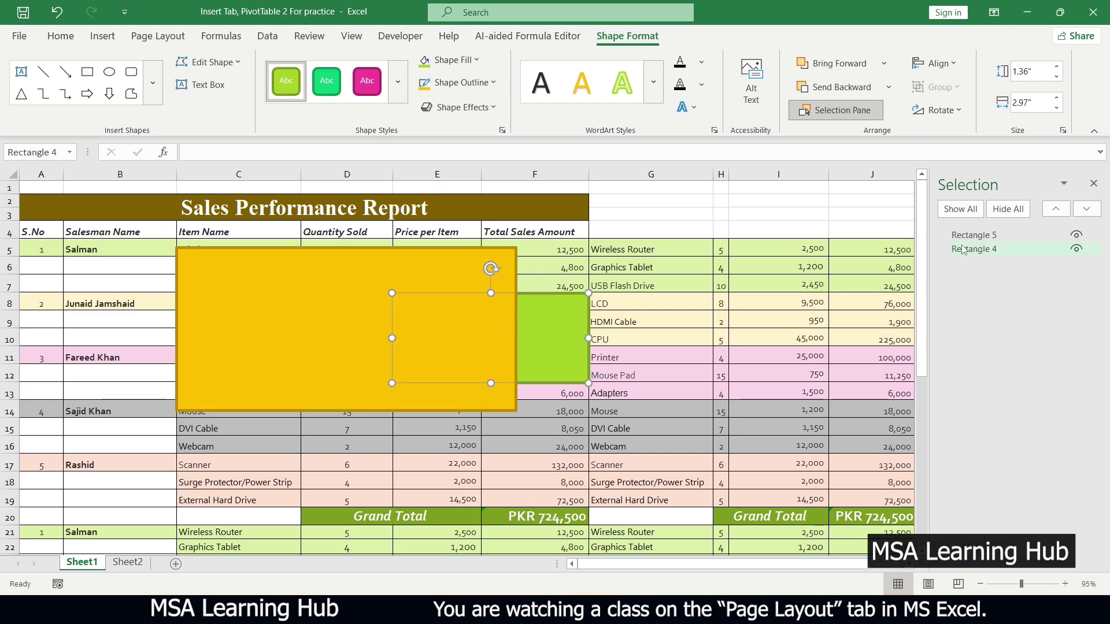
{"action": "left_click", "coordinate": [971, 236]}
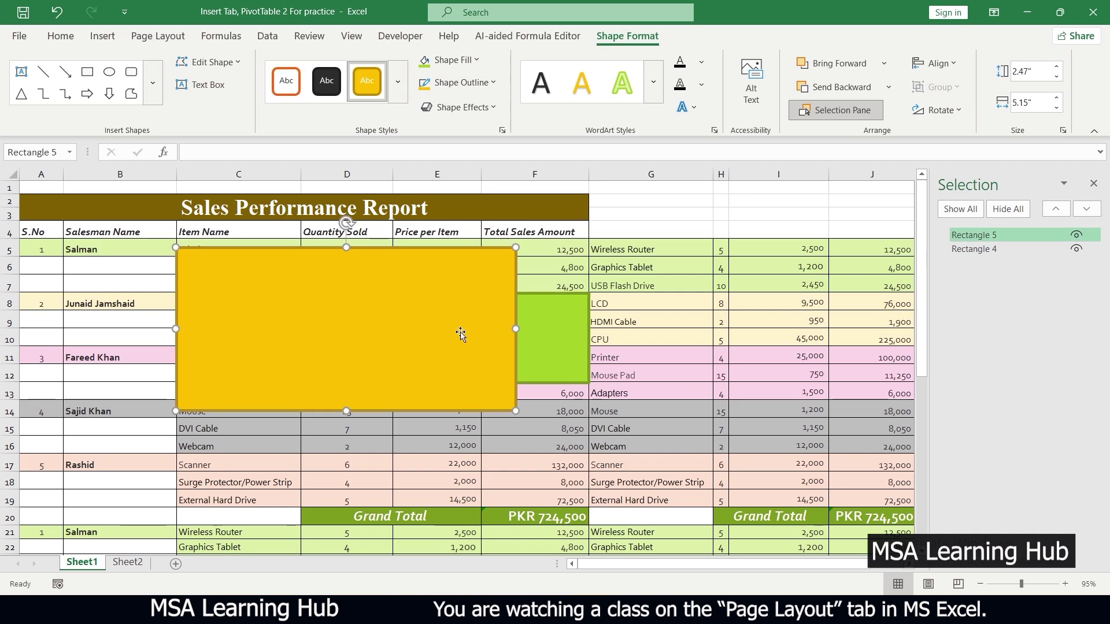
Step: Hide Rectangle 5 and Rectangle 4, show both again, and close the Selection pane
{"action": "left_click", "coordinate": [1077, 235]}
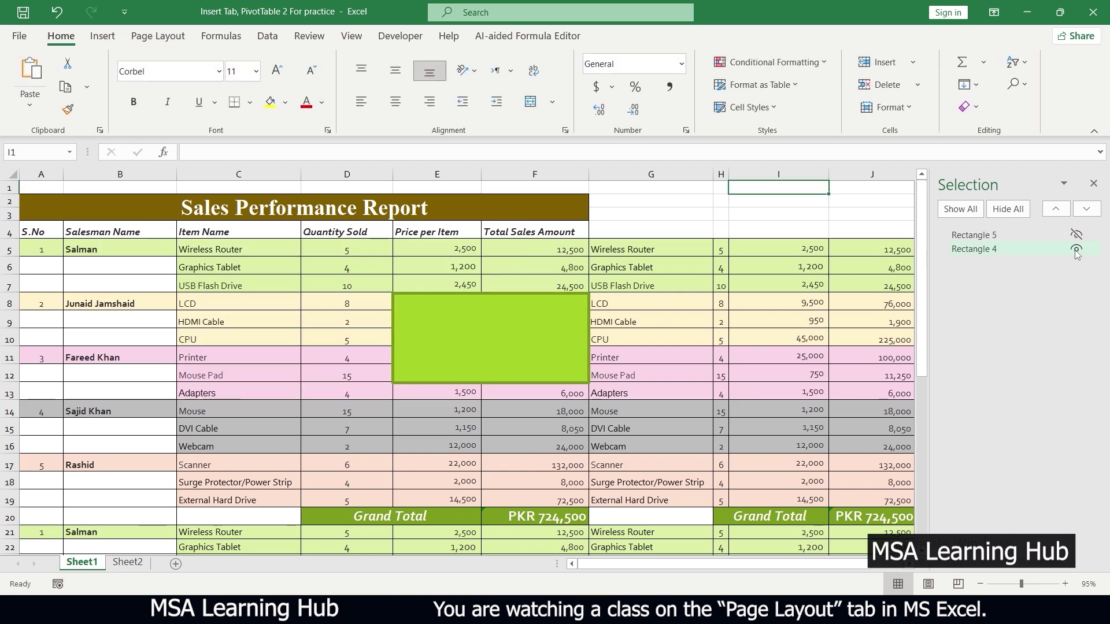
{"action": "left_click", "coordinate": [1076, 249]}
{"action": "left_click", "coordinate": [1077, 248]}
{"action": "left_click", "coordinate": [1076, 235]}
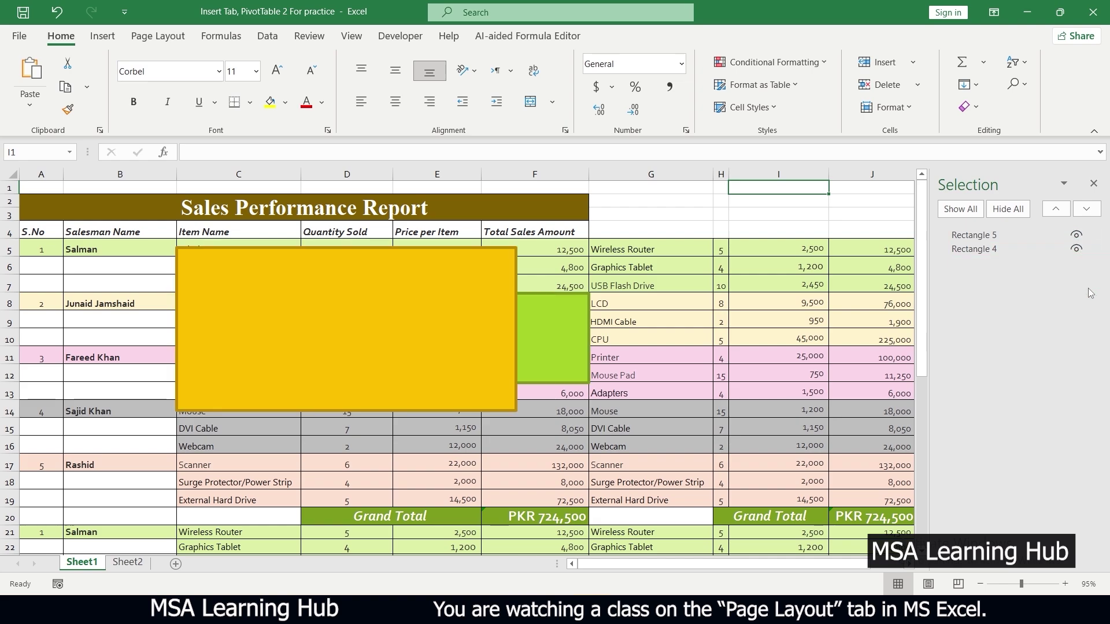
{"action": "left_click", "coordinate": [1094, 184]}
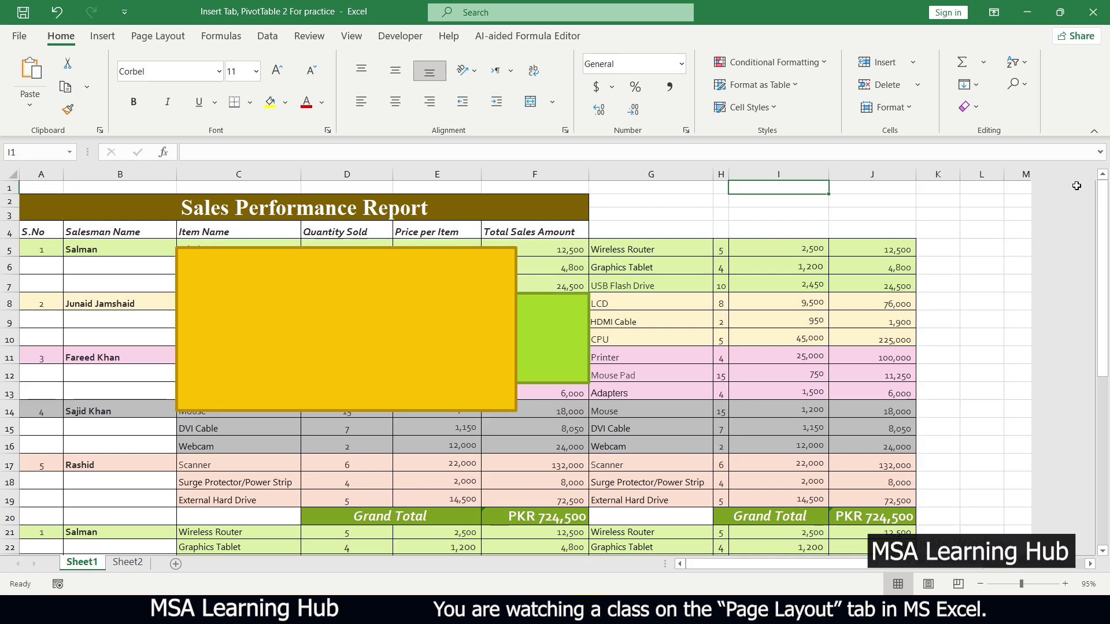
Step: Group the yellow and green rectangles and move the group down to about rows 10 to 18
{"action": "left_click", "coordinate": [158, 36]}
{"action": "left_click", "coordinate": [346, 329]}
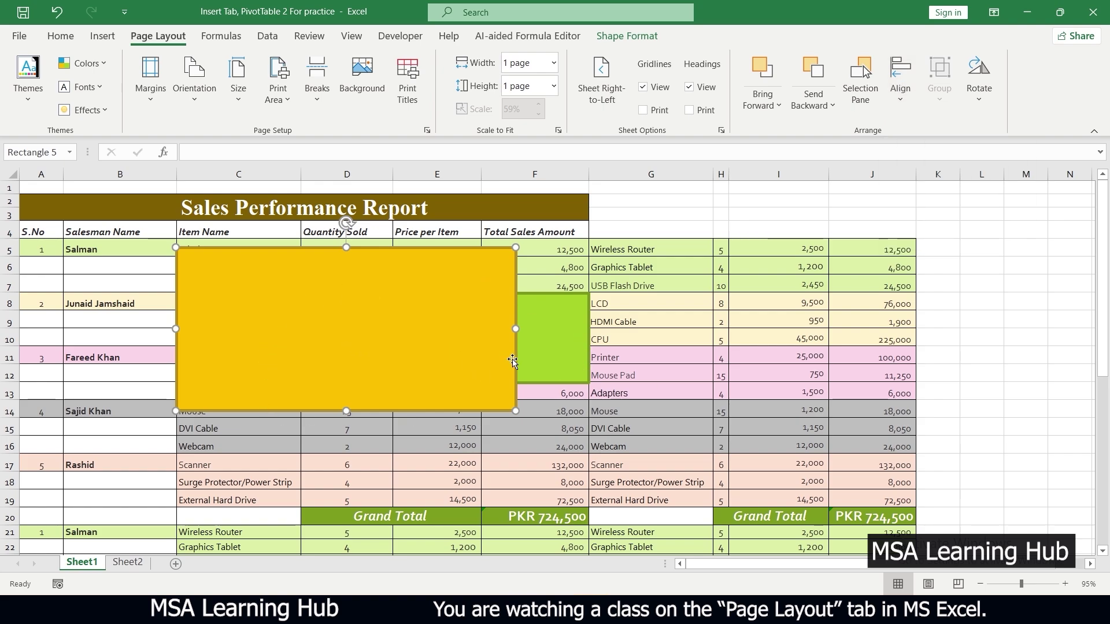
{"action": "left_click", "coordinate": [565, 338], "text": "ctrl"}
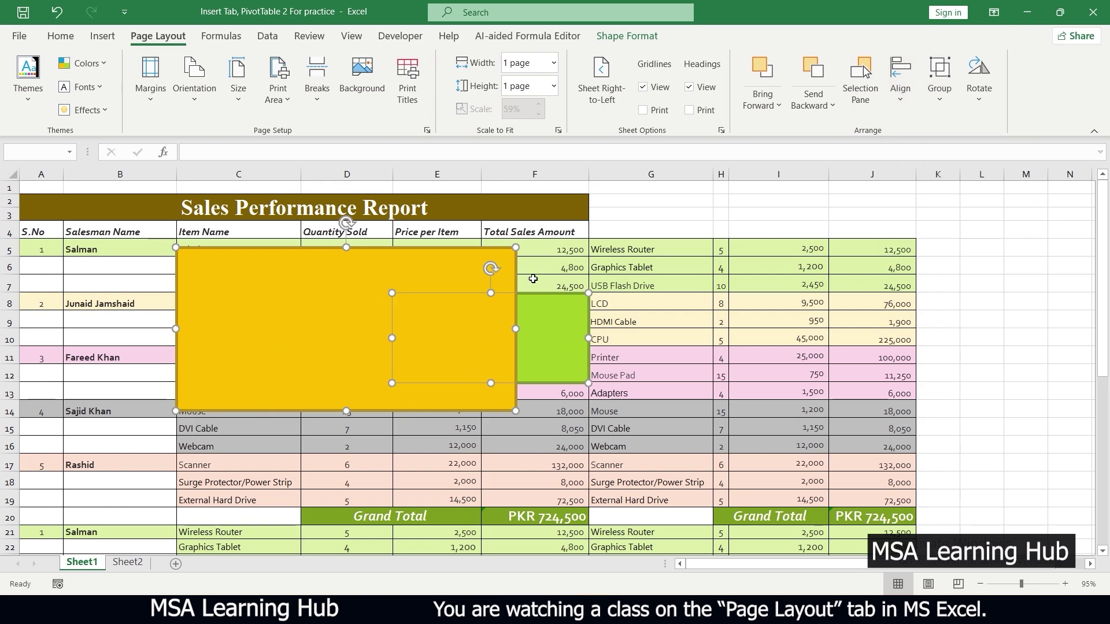
{"action": "left_click", "coordinate": [945, 106]}
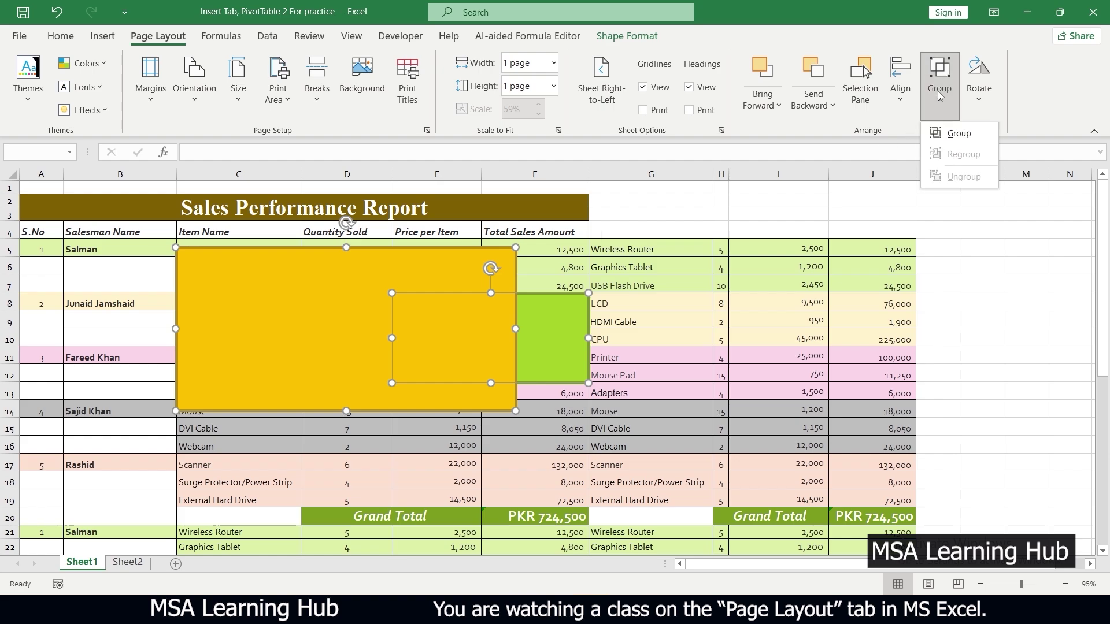
{"action": "left_click", "coordinate": [952, 133]}
{"action": "left_click_drag", "start_coordinate": [389, 339], "coordinate": [375, 417]}
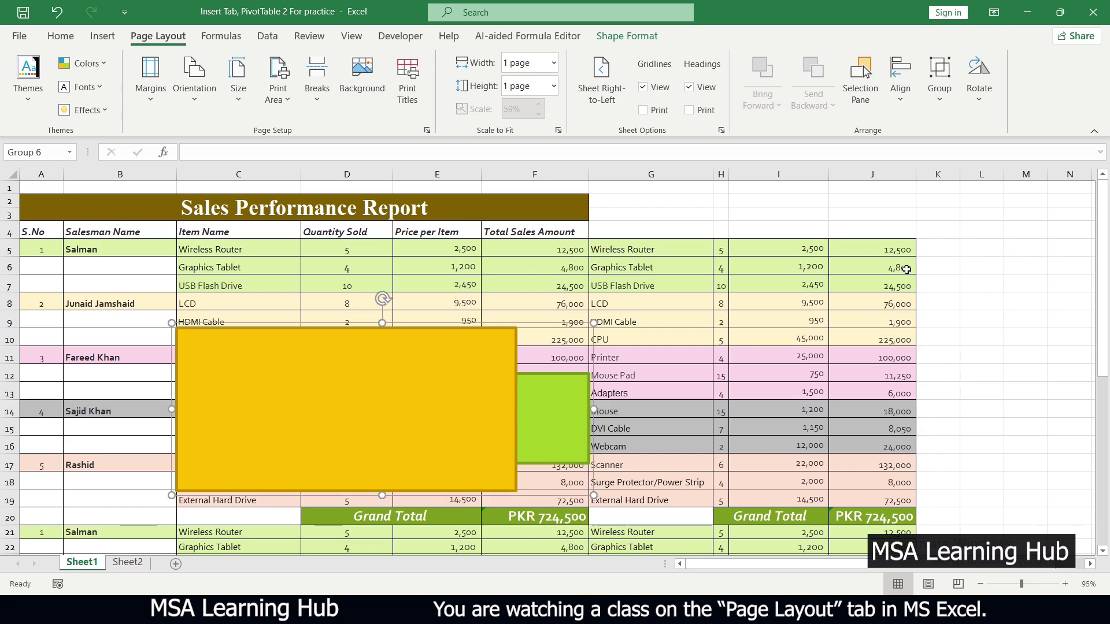
{"action": "left_click", "coordinate": [981, 97]}
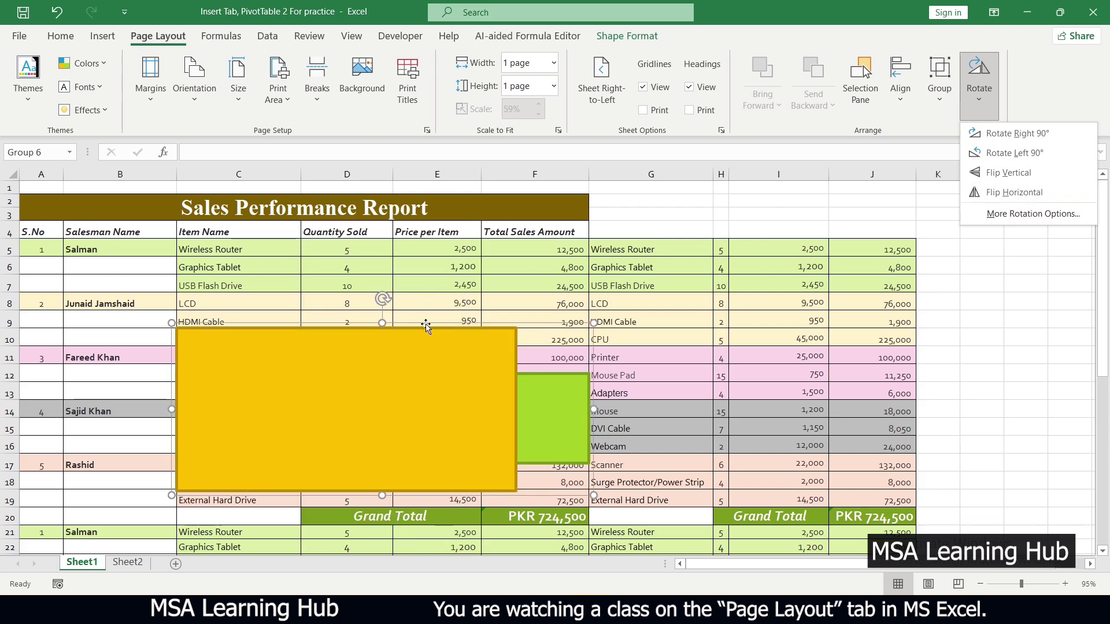
{"action": "left_click", "coordinate": [443, 326]}
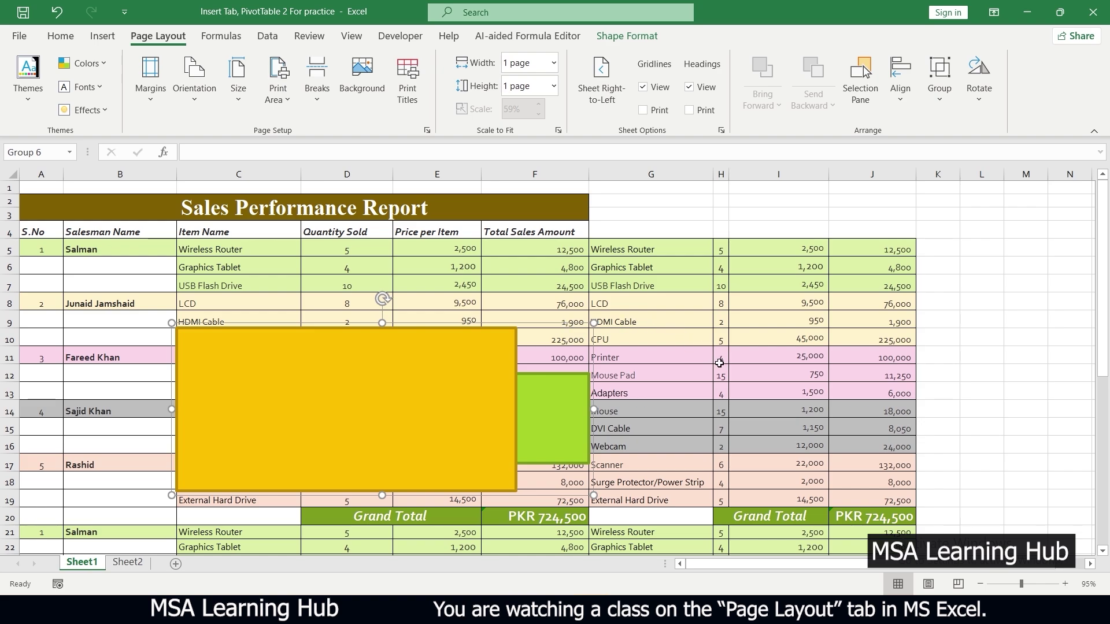